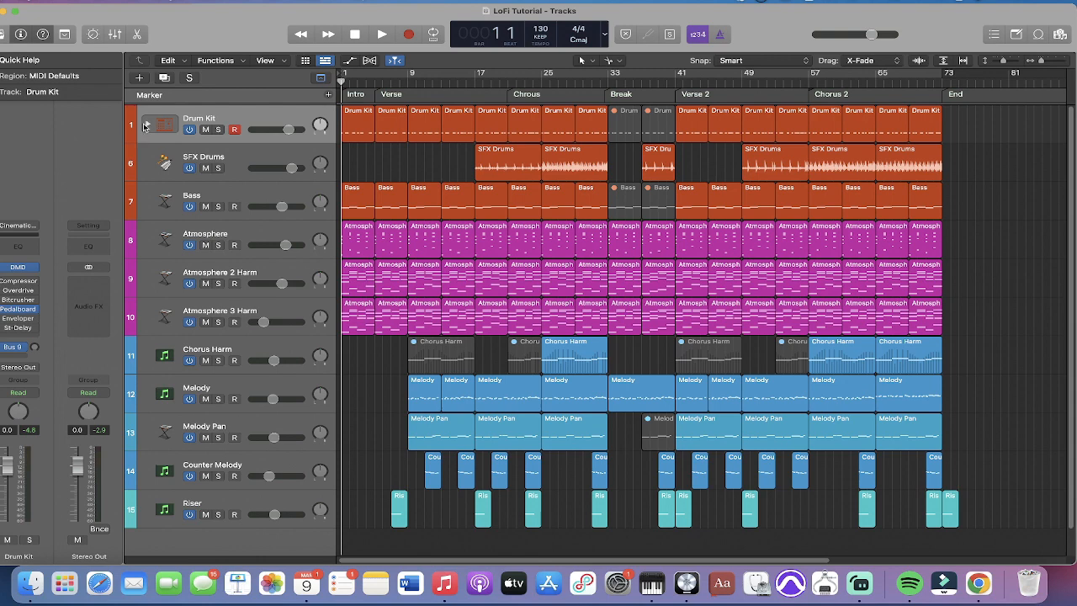
Step: Expand the Drum Kit track stack and show the mixer
click(146, 124)
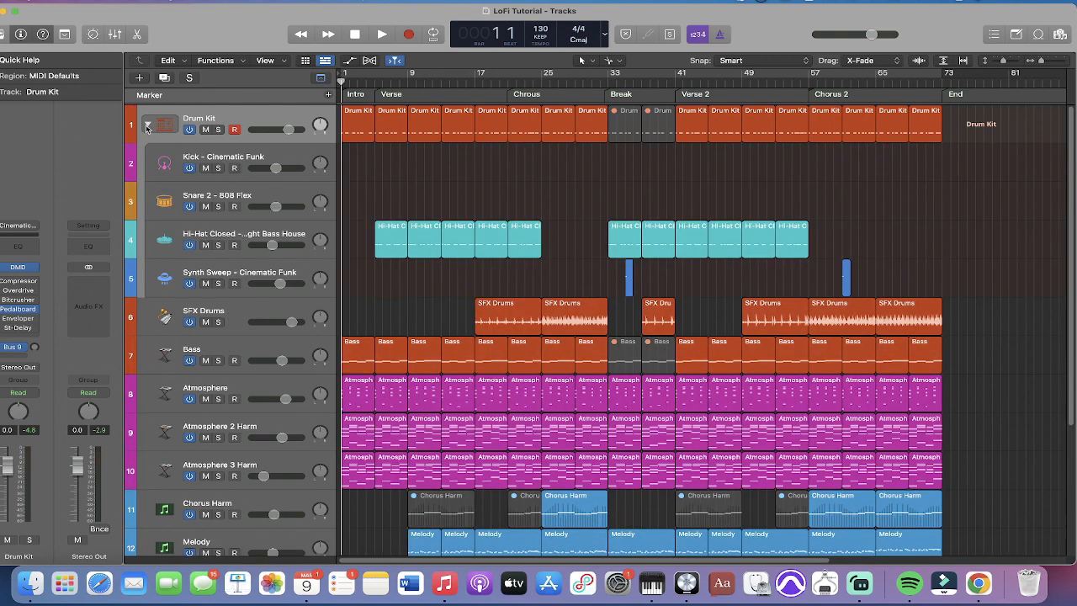
key(x)
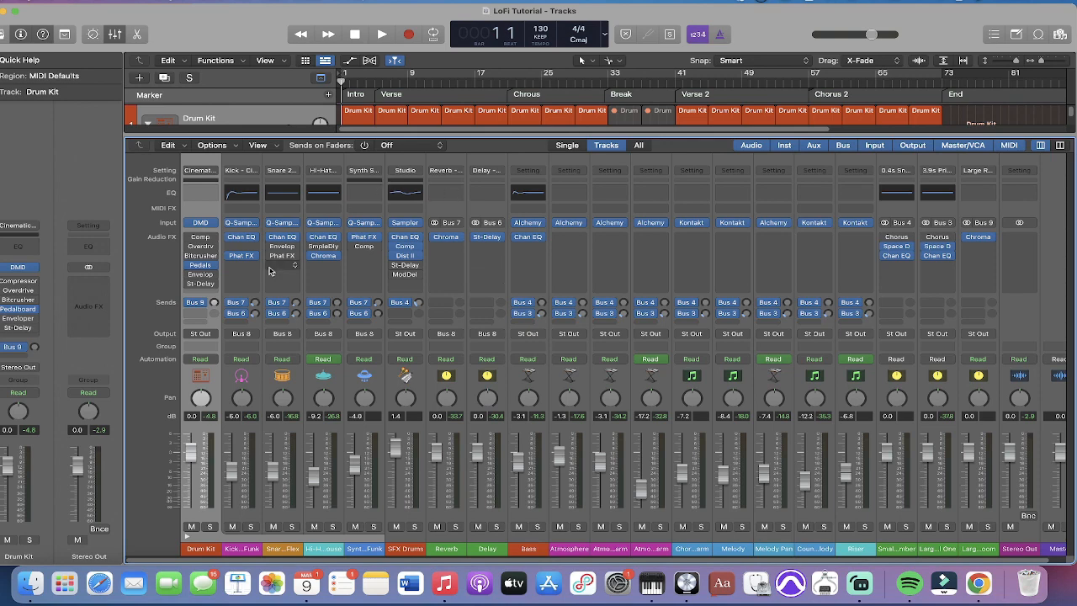
Step: Open the Channel EQ of the Kick and of the Bass, and place the two plug-in windows side by side
click(244, 238)
drag(599, 160, 899, 150)
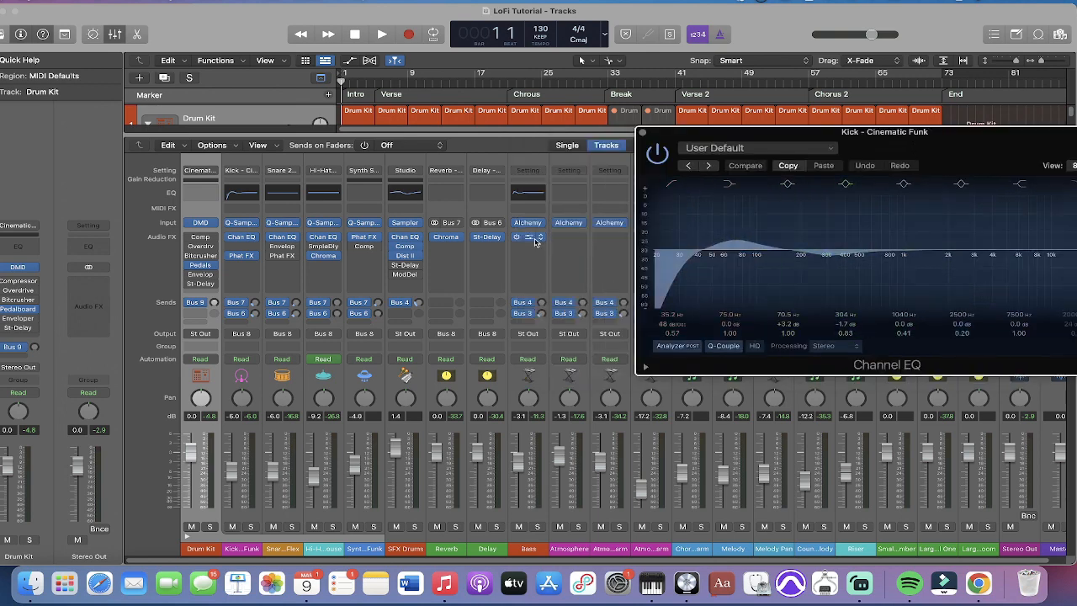
click(535, 241)
click(572, 257)
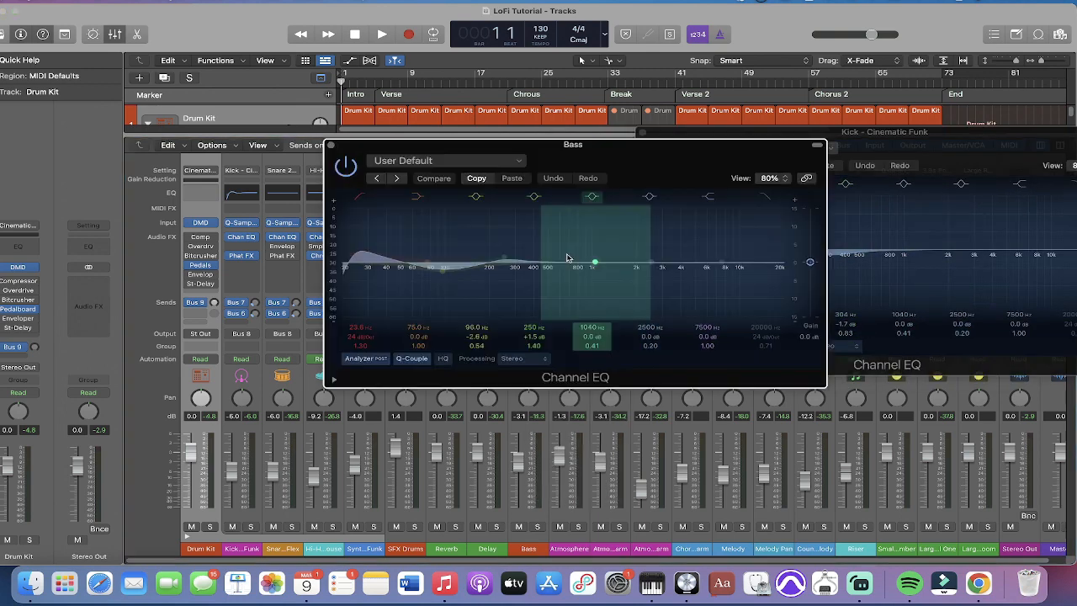
drag(619, 148, 363, 147)
drag(835, 143, 779, 147)
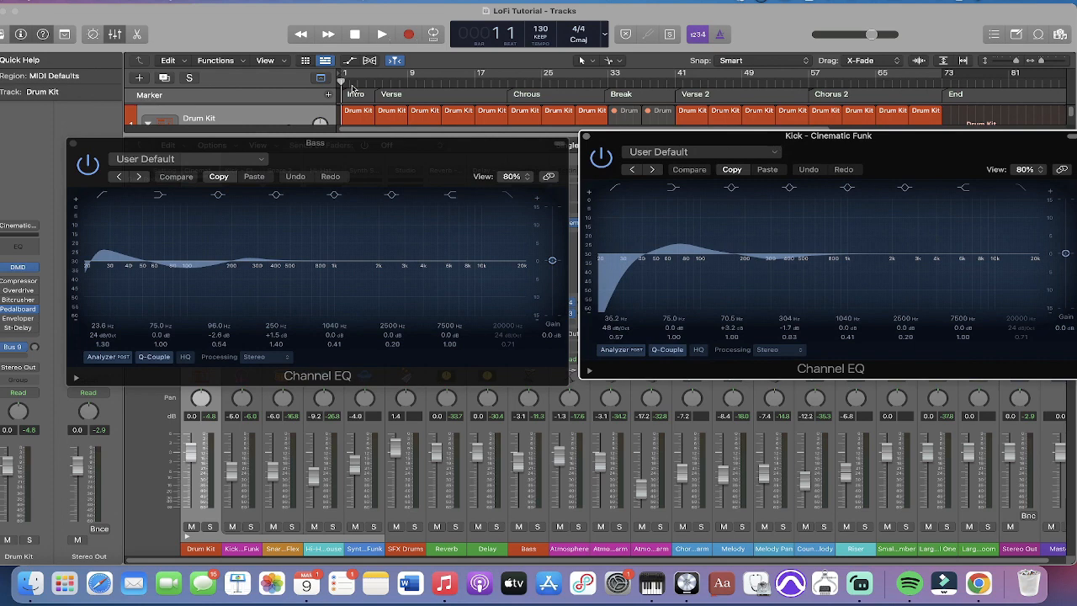
Step: Play the song to compare the kick and bass EQ analyzers, close both EQ windows, and clear the peak readings after stopping
key(space)
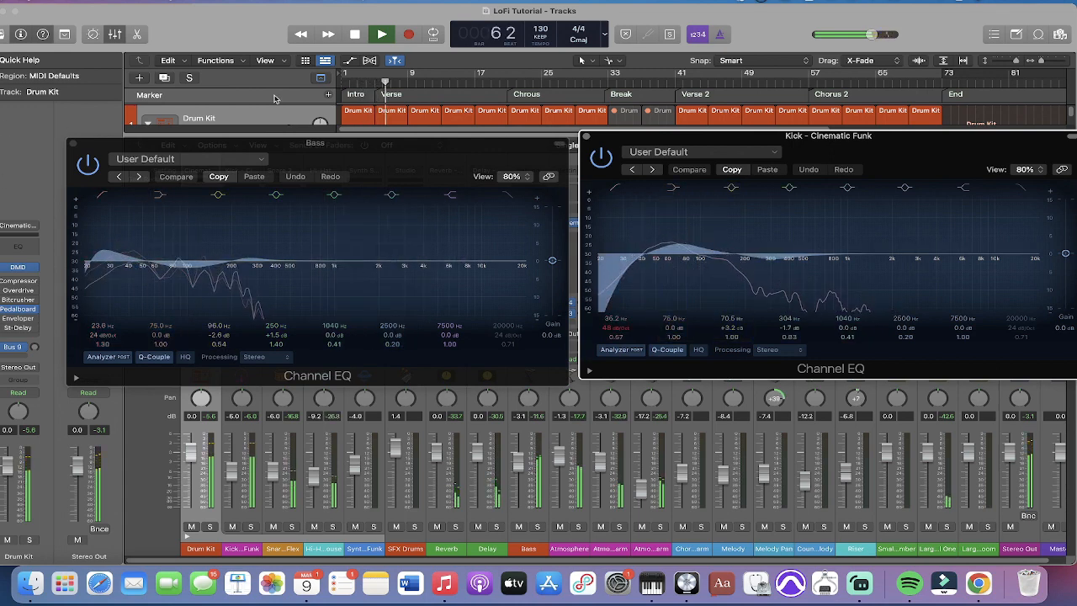
click(74, 143)
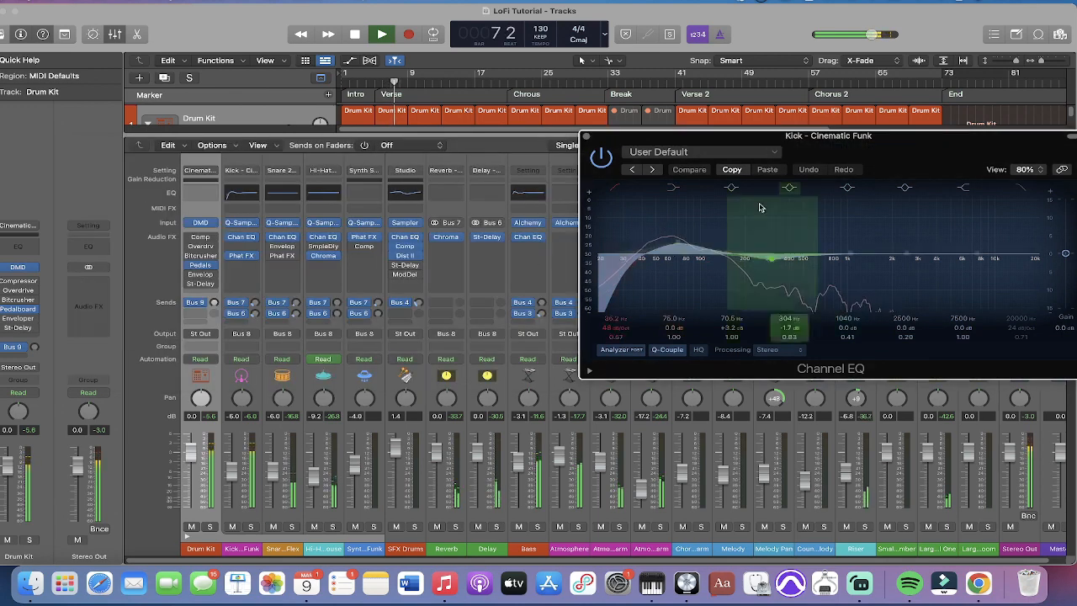
click(587, 137)
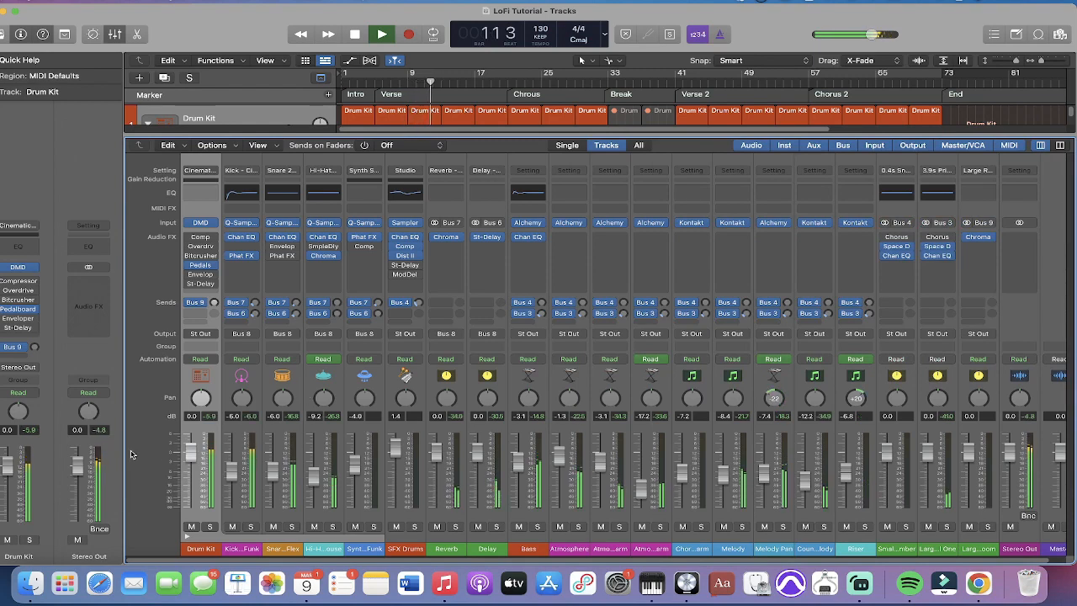
key(space)
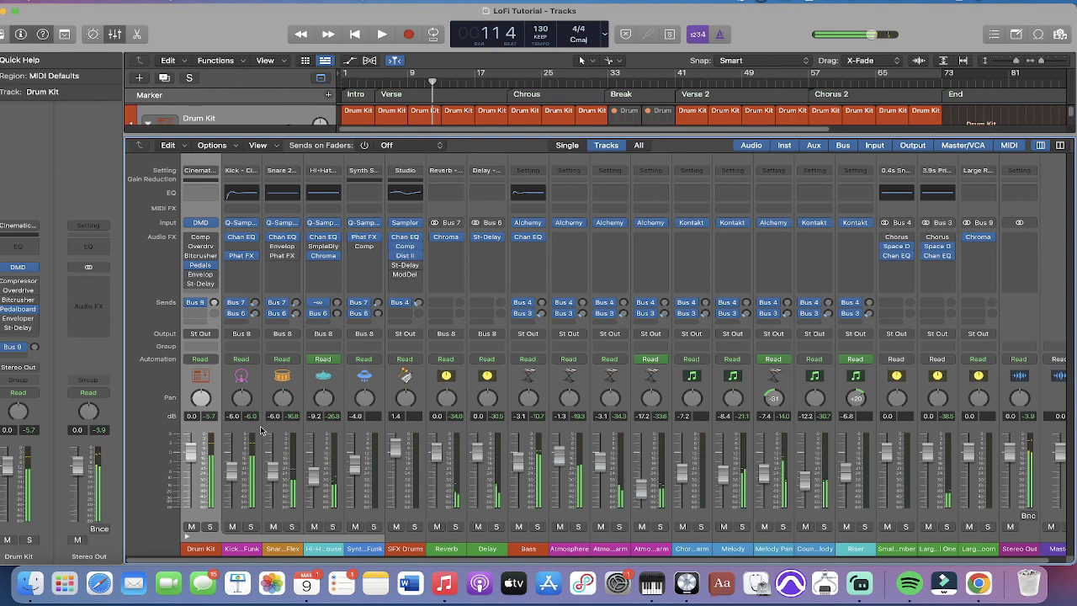
click(107, 433)
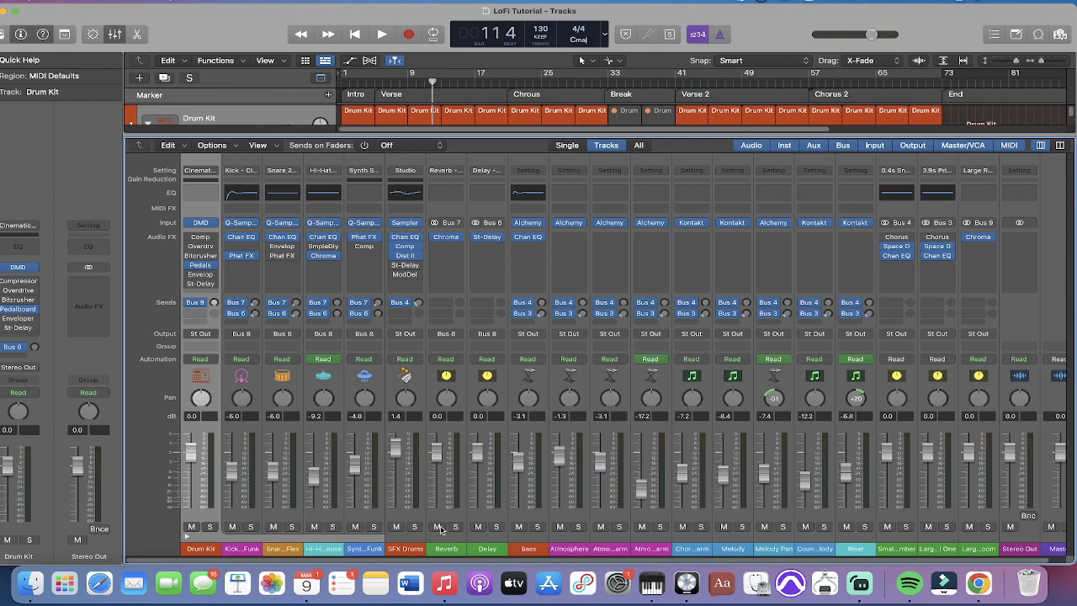
Step: Pull the faders of all tracks from Drum Kit to Riser fully down, collapsing the Drum Kit stack in the mixer
shift+click(405, 535)
drag(399, 449, 406, 565)
click(187, 536)
click(288, 547)
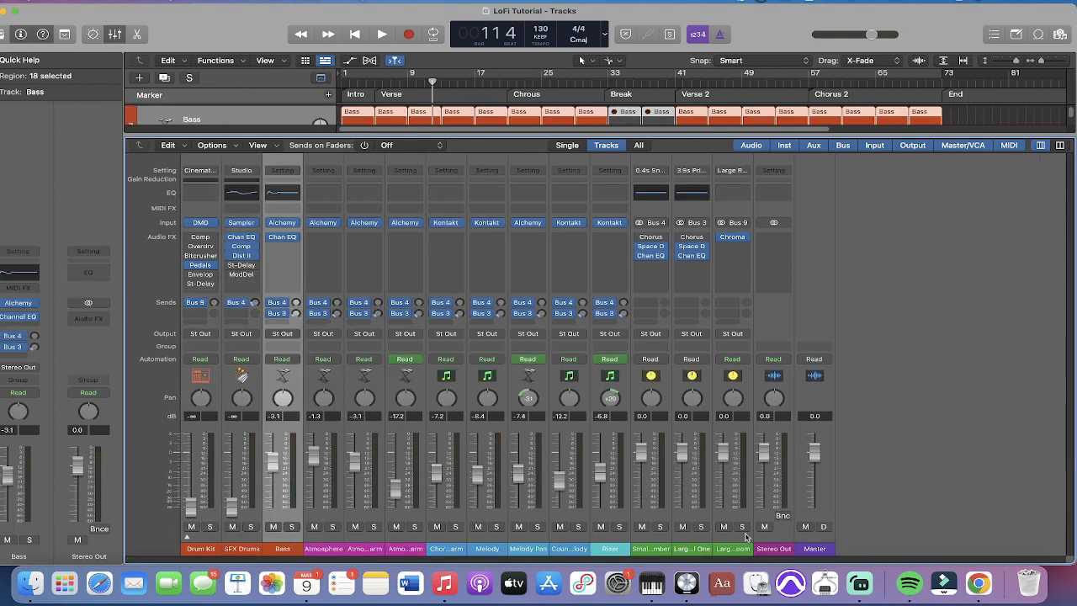
shift+click(614, 547)
drag(601, 473, 615, 574)
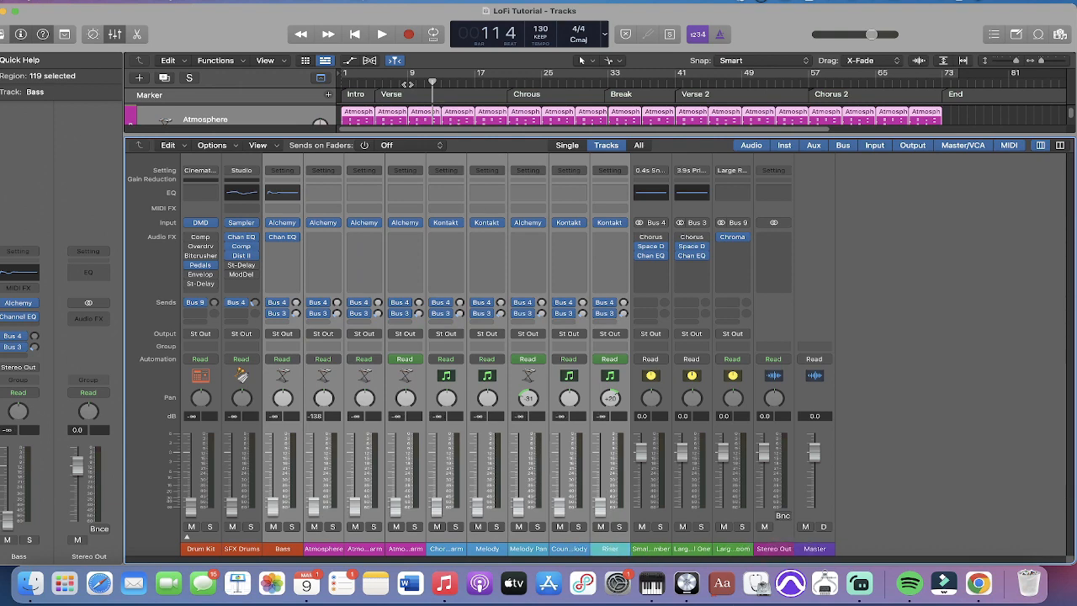
Step: Turn on cycle mode and return the playhead to bar 1, leaving only the Riser channel selected
key(c)
click(354, 35)
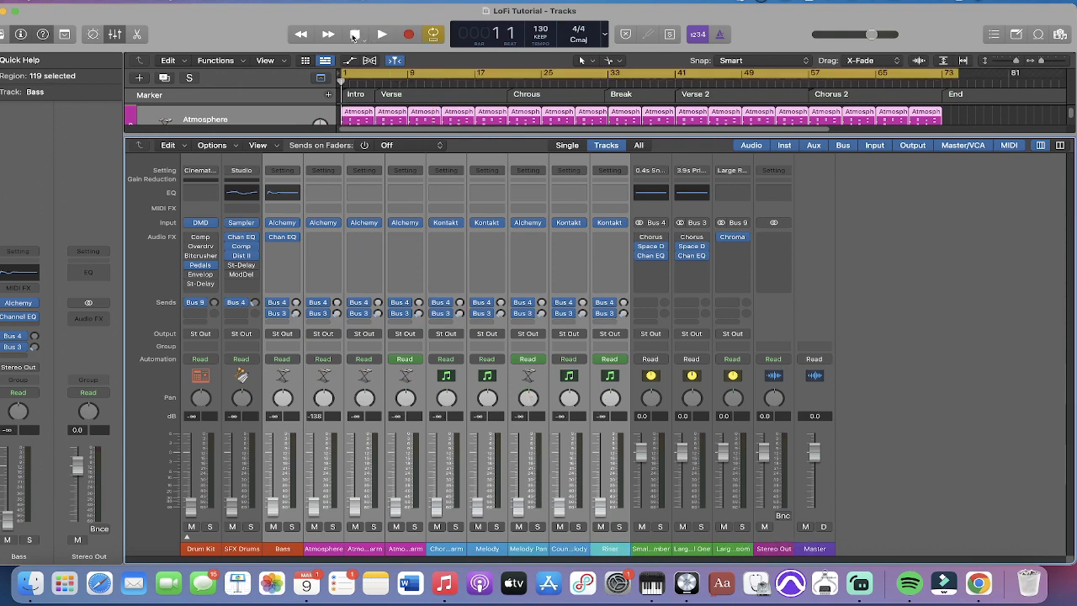
click(603, 541)
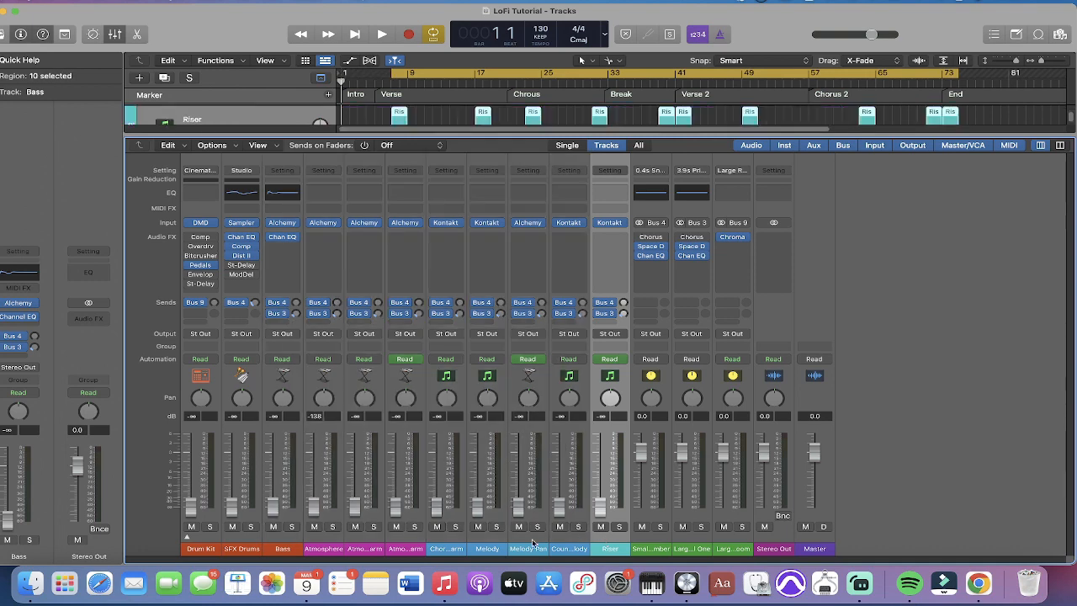
Step: Reset the Drum Kit fader to 0.0 dB and expand its stack in the mixer
drag(190, 508, 190, 478)
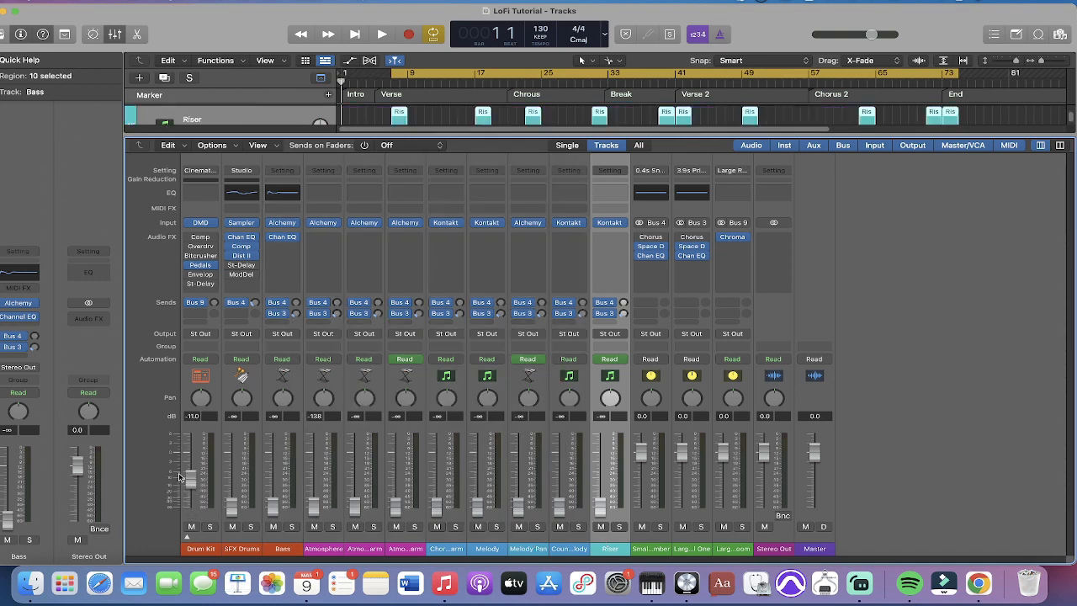
alt+click(189, 476)
click(186, 537)
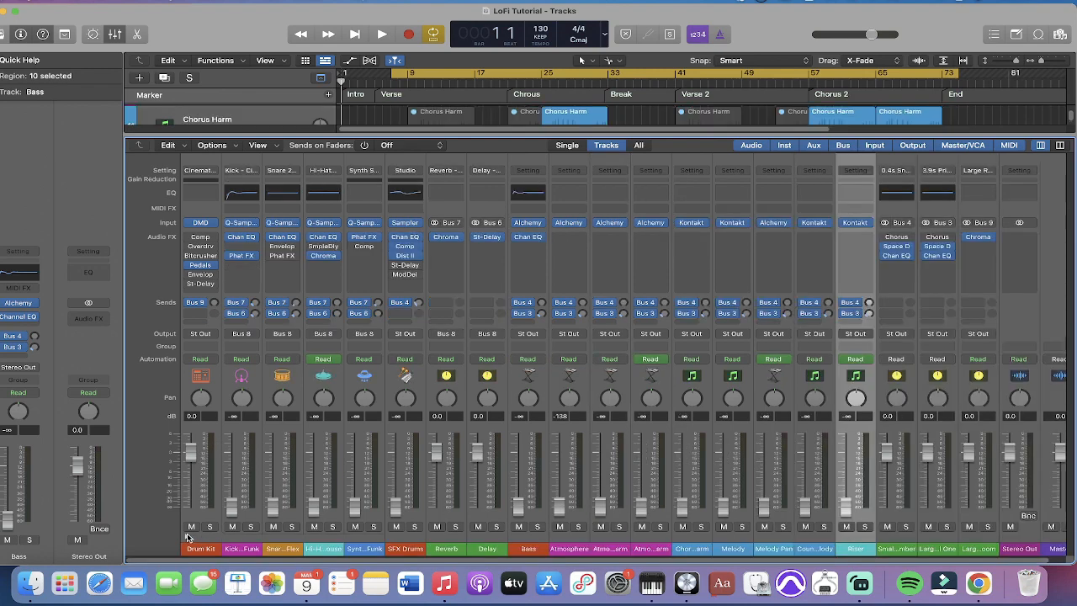
Step: During playback, set Kick to -5.9 dB, Snare to -4.8, Hi-Hat to -5.5, Synth Sweep to -12.2 and SFX Drums to -7.4
key(space)
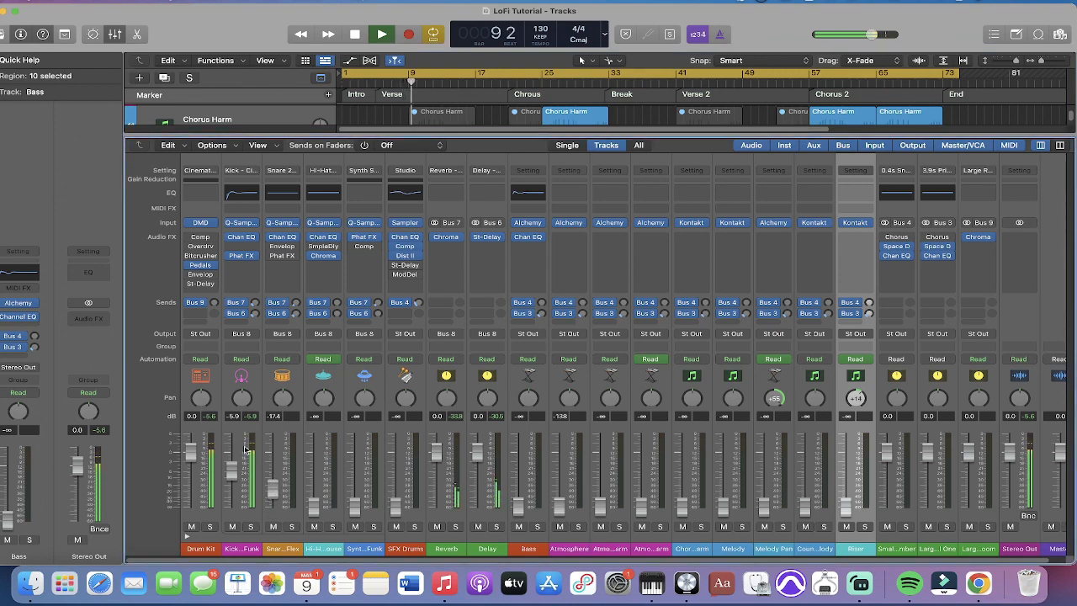
drag(277, 497, 395, 473)
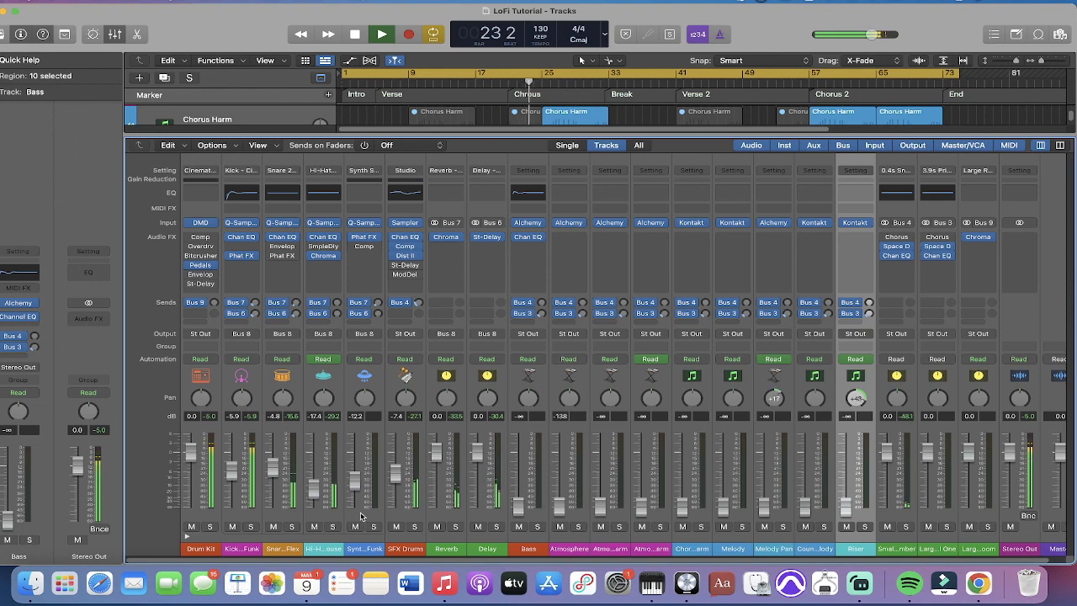
drag(316, 500, 317, 474)
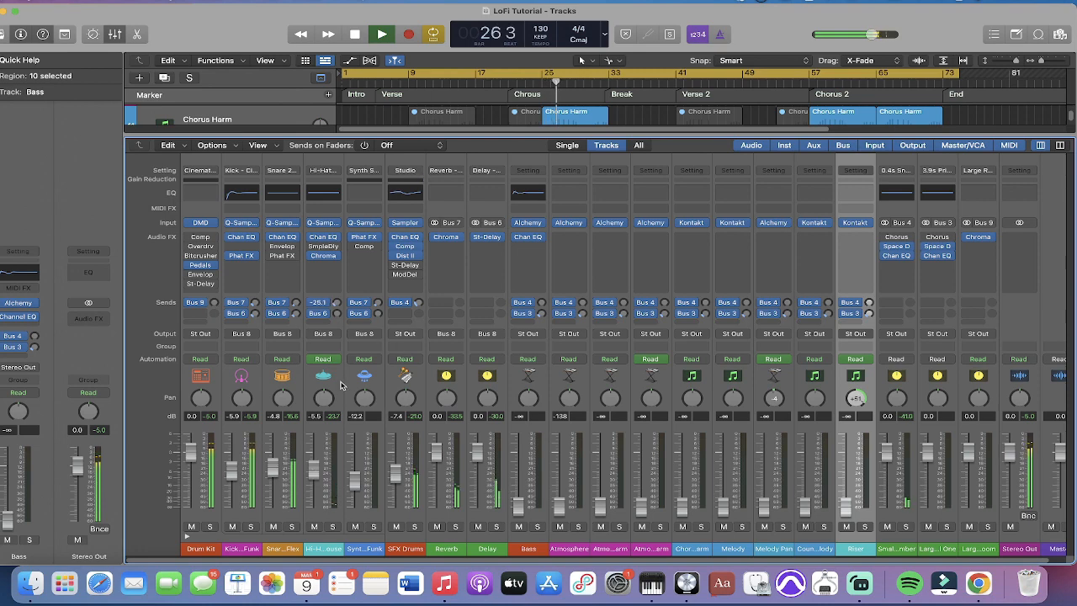
key(space)
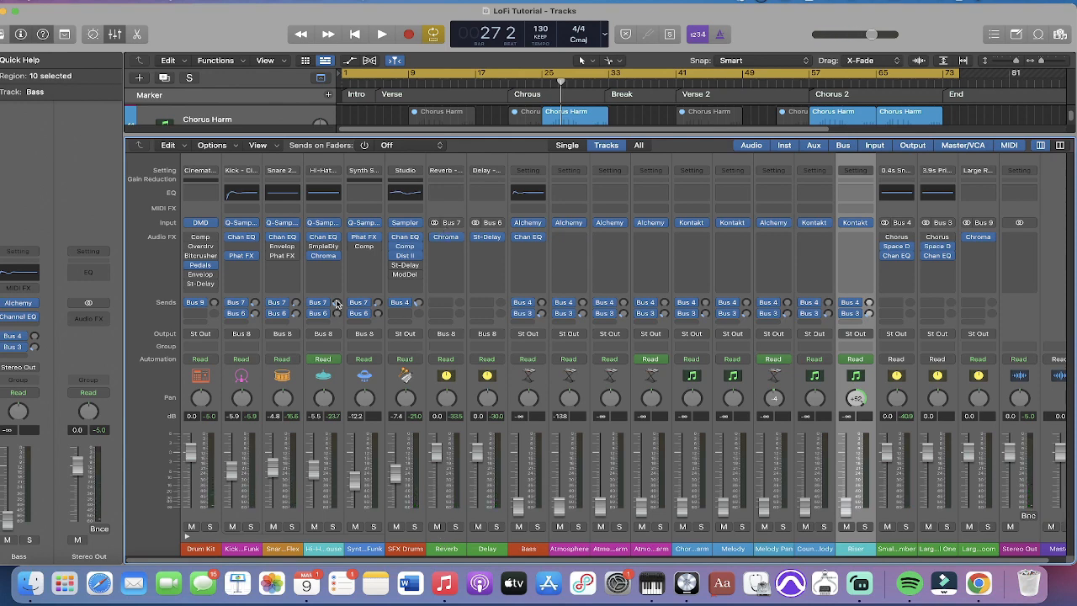
Step: With cycle mode off, replay the chorus and set Hi-Hat to -5.1 dB, Synth Sweep to -12.4, Kick to -5.2 and Bass to -4.8
click(507, 76)
key(space)
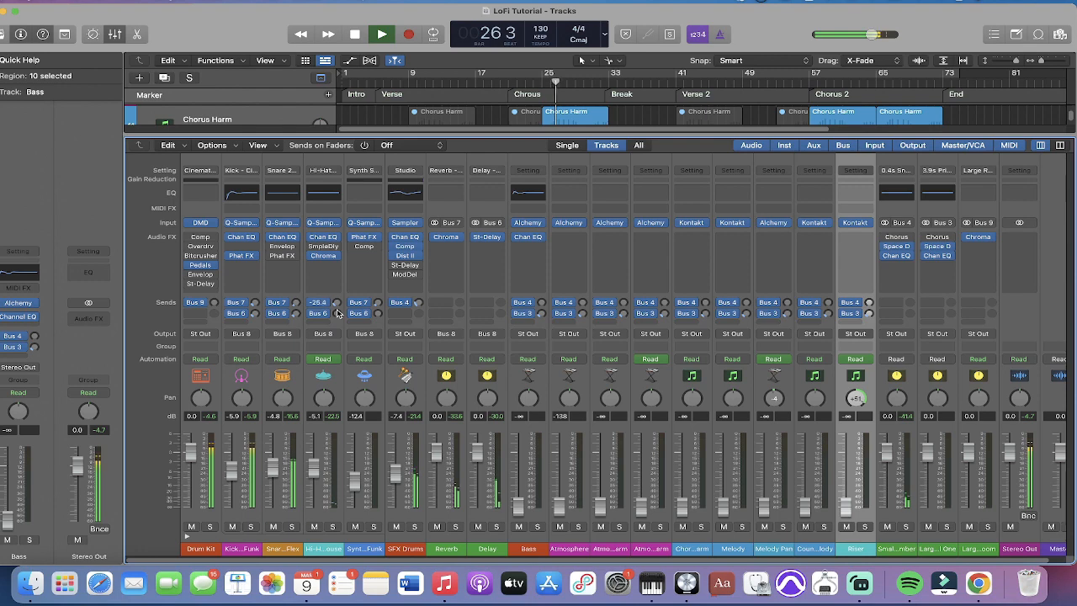
key(space)
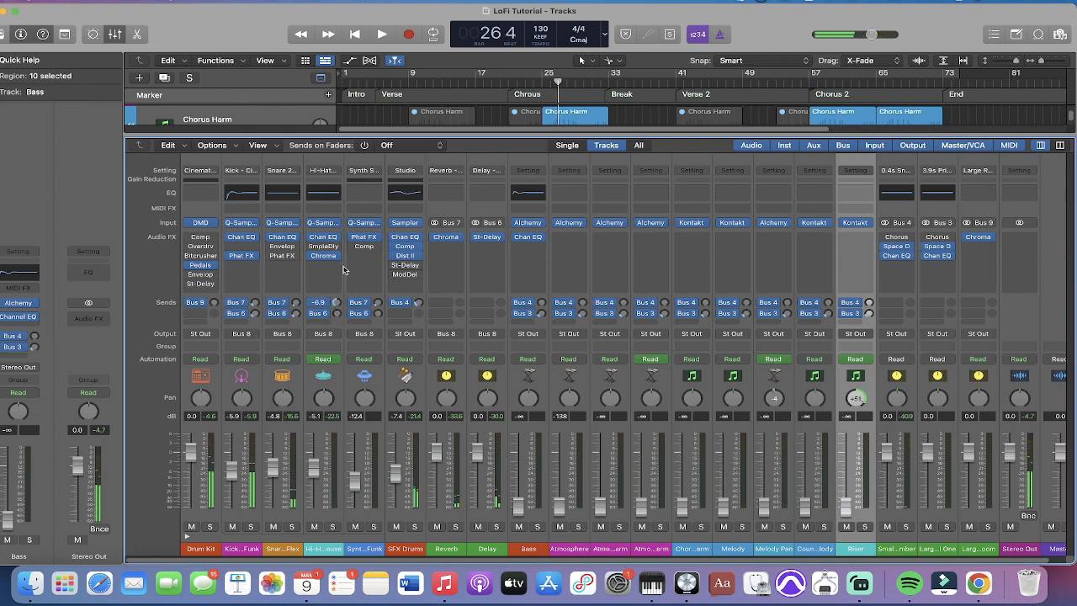
key(space)
click(533, 82)
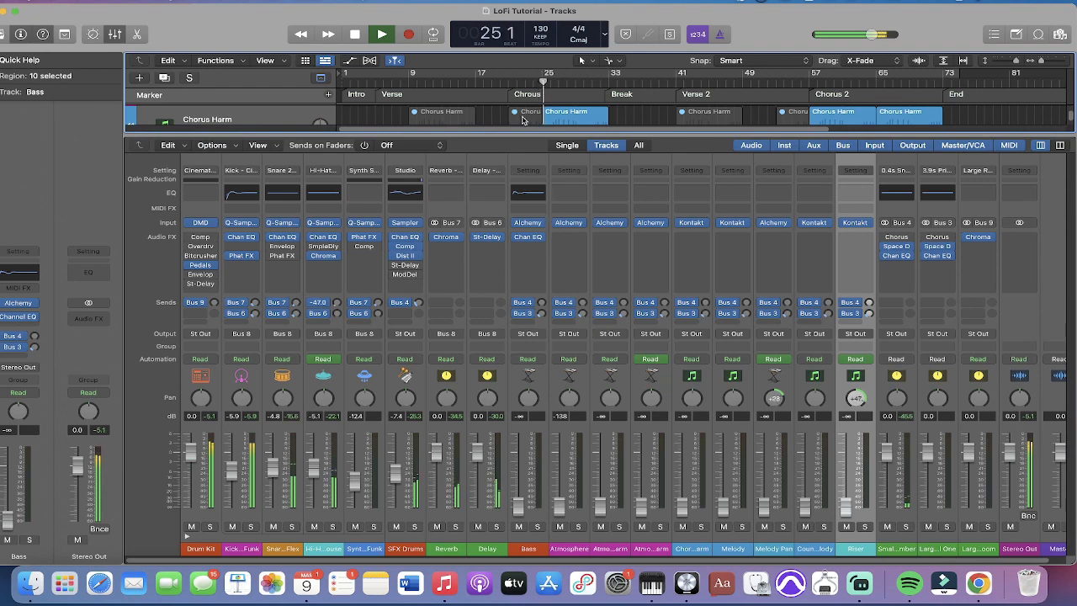
click(534, 82)
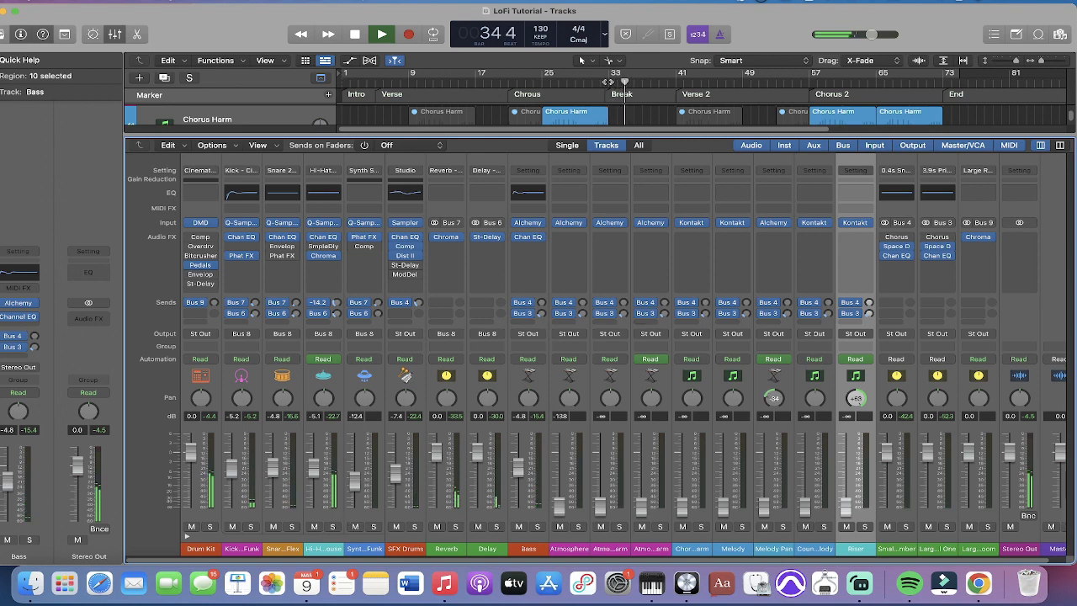
Step: Replay parts of the chorus and verse, and lower the Hi-Hat fader to about -12.6 dB
click(598, 77)
click(598, 77)
click(583, 85)
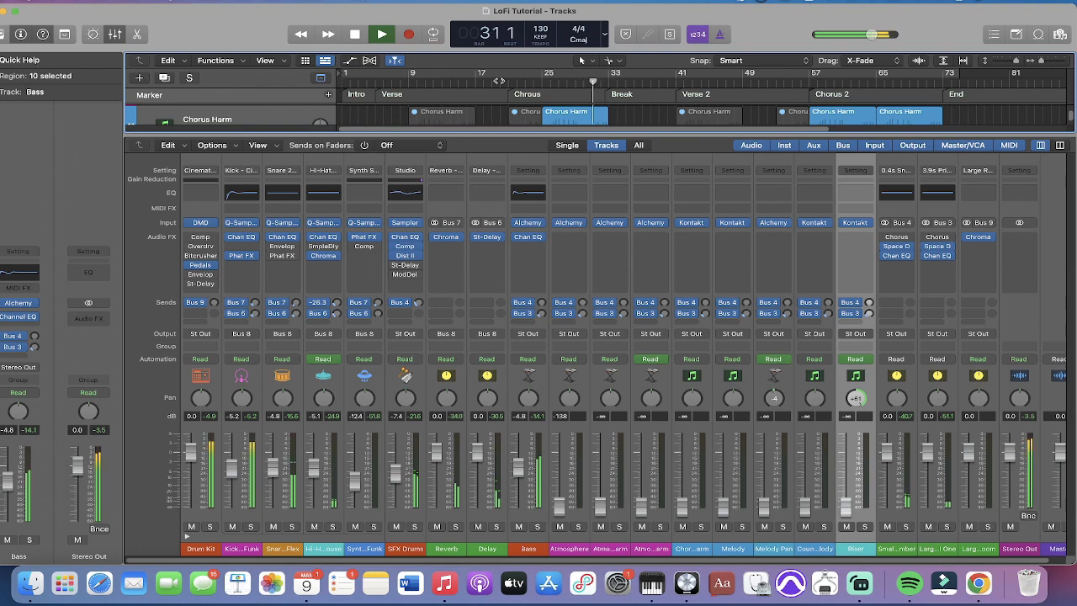
drag(501, 85, 484, 85)
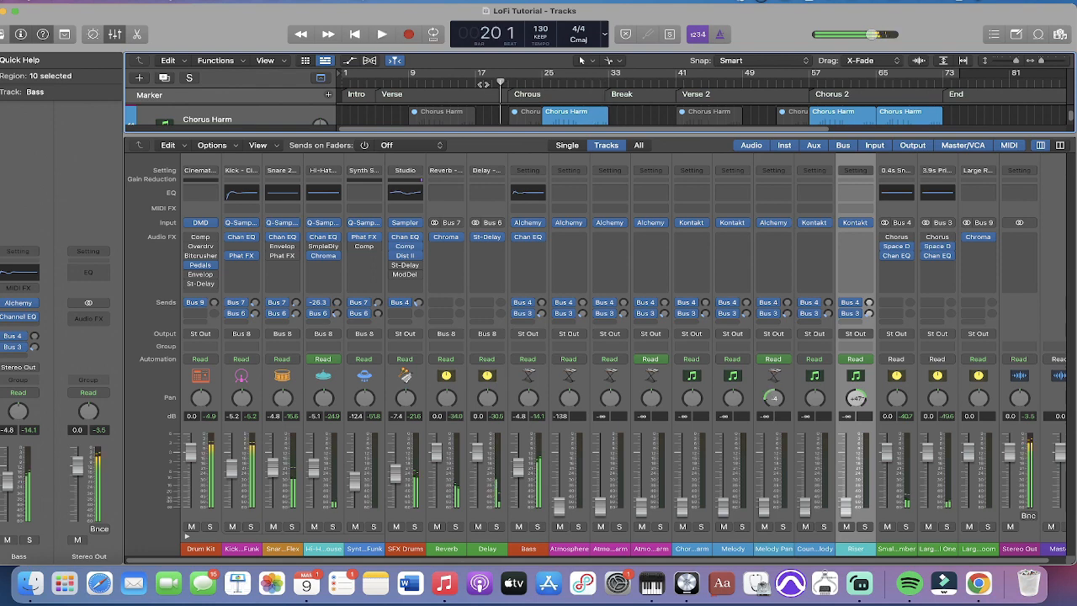
click(434, 82)
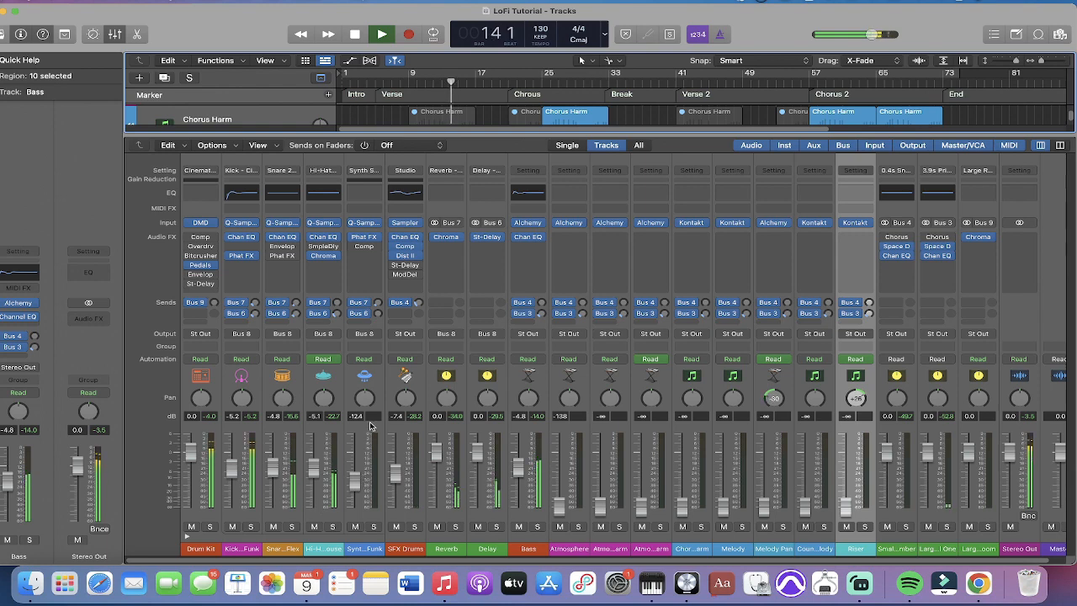
drag(317, 473, 316, 501)
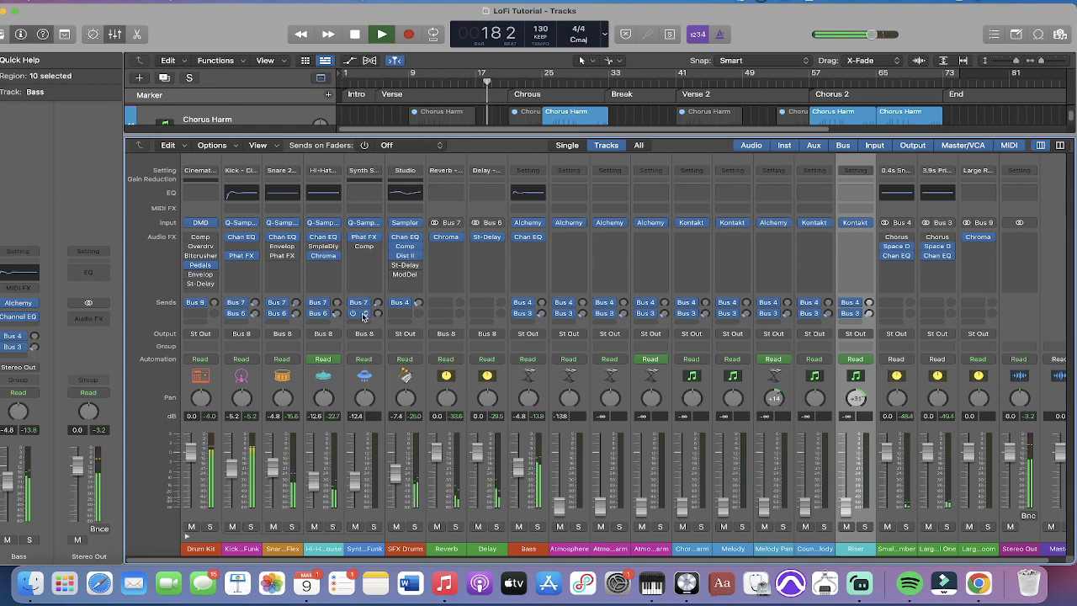
Step: Set Hi-Hat to -13.0 dB with its Bus 7 send adjusted and Atmosphere to -3.1 dB, clearing the peak readings after stopping
drag(336, 304, 337, 299)
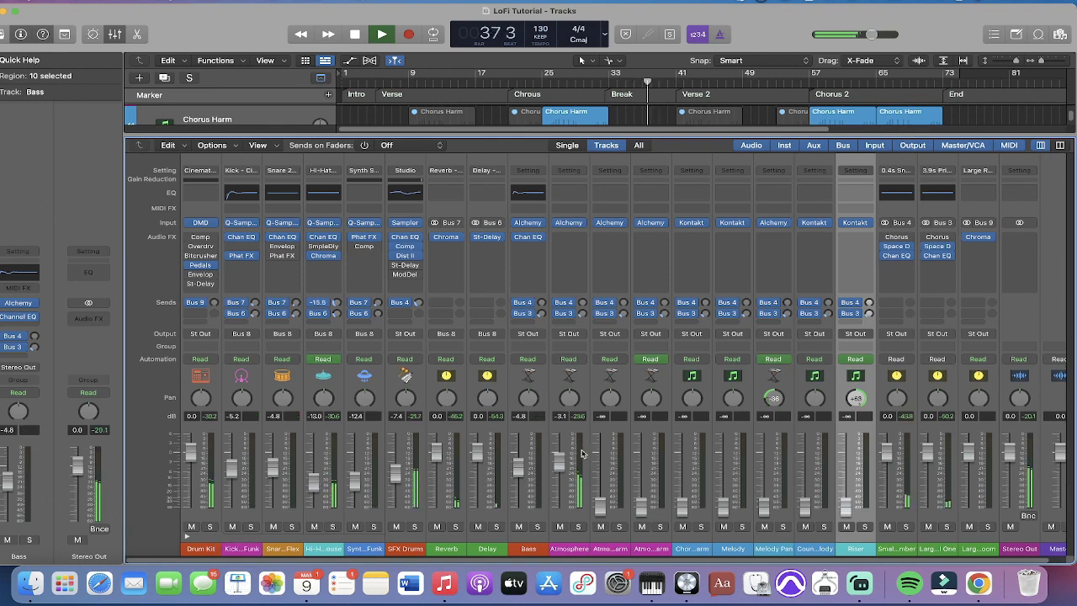
key(space)
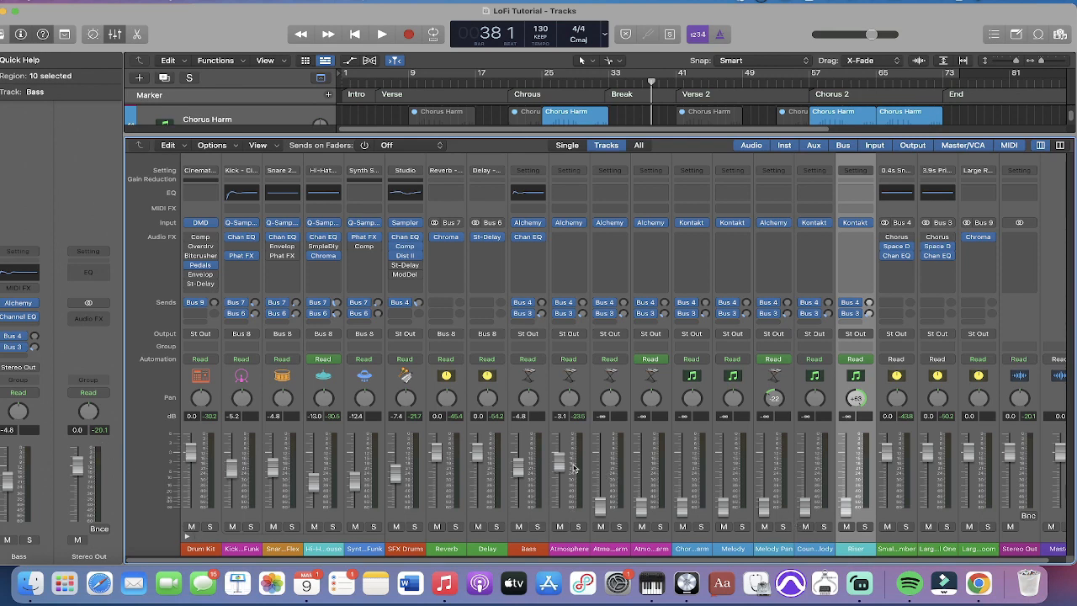
click(102, 429)
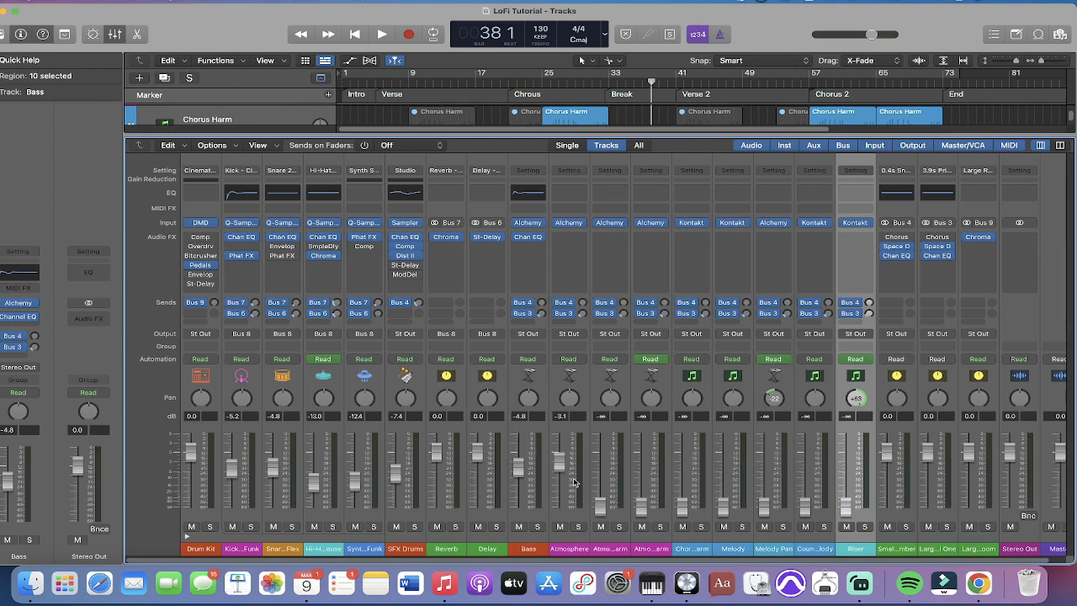
Step: Resume playback and set Atmosphere 2 Harm to -9.2 dB, Atmosphere 3 Harm to -17.6 dB and Chorus Harm to -8.6 dB
key(space)
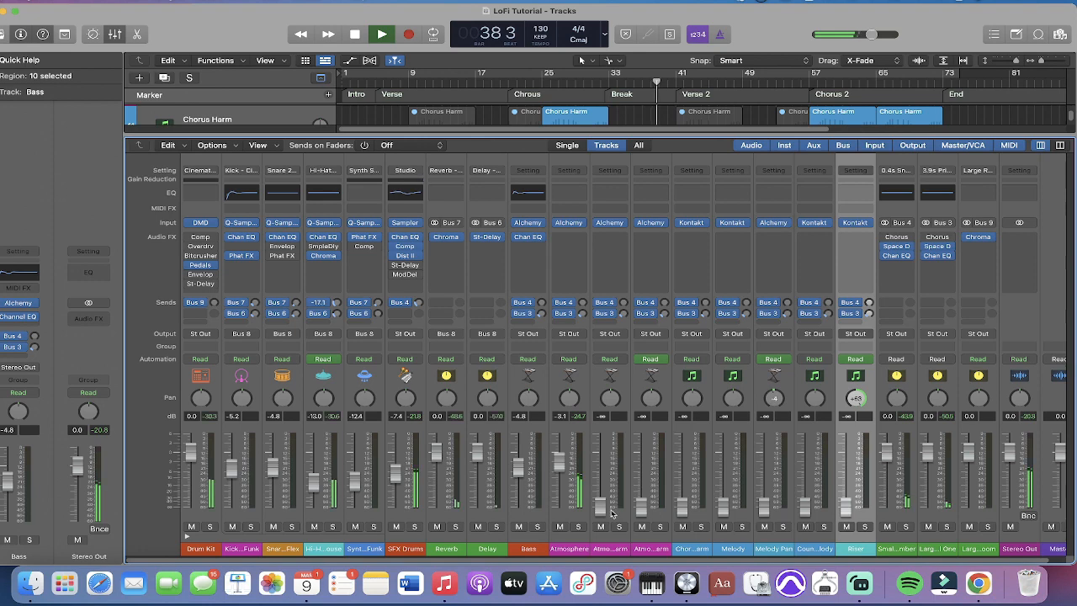
drag(605, 515, 606, 482)
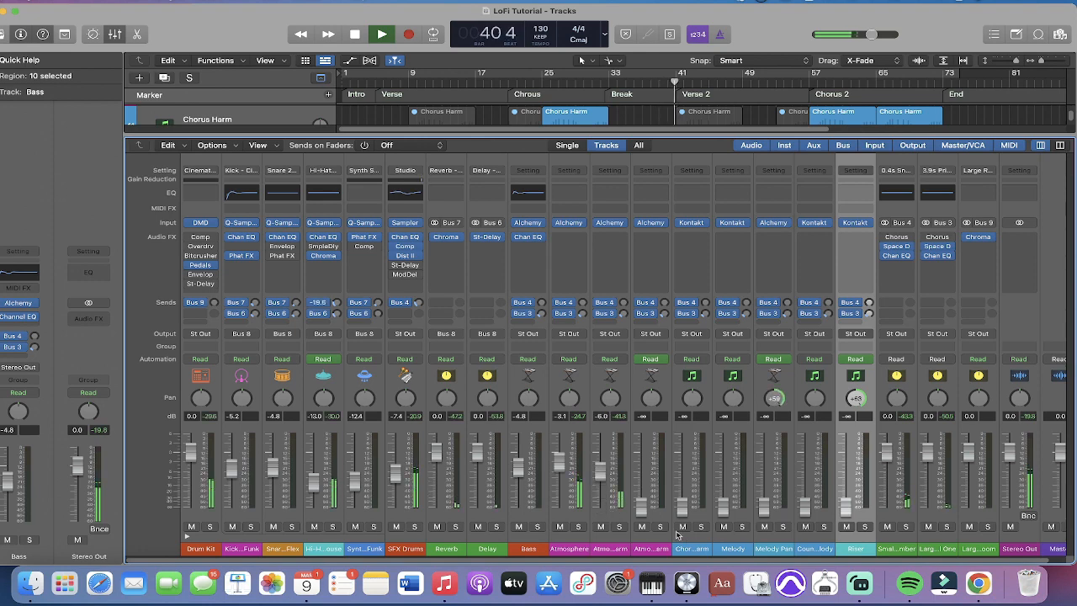
drag(640, 514, 600, 476)
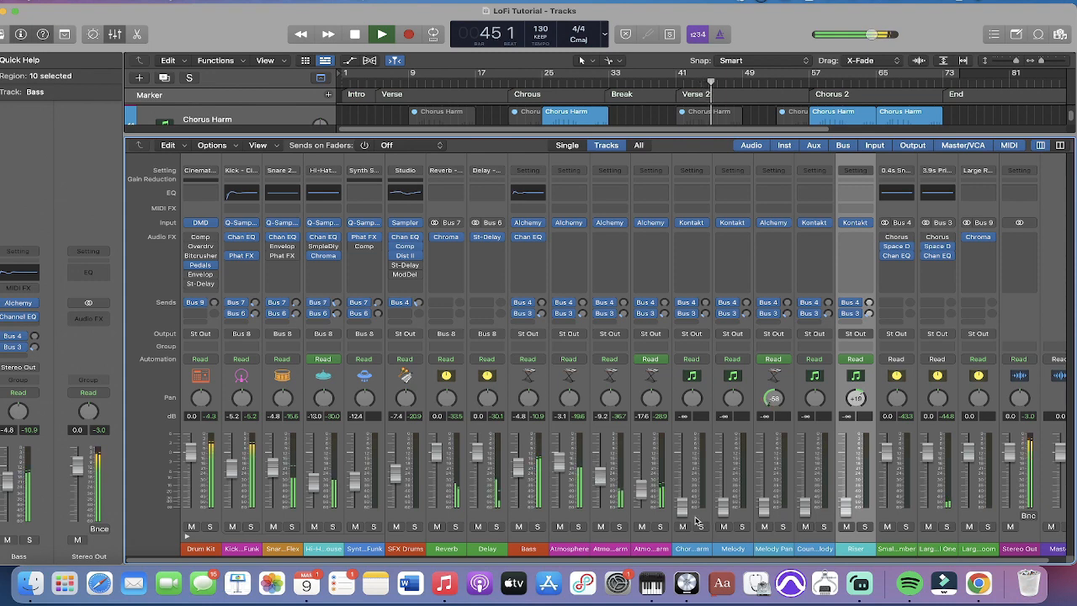
drag(681, 502, 681, 474)
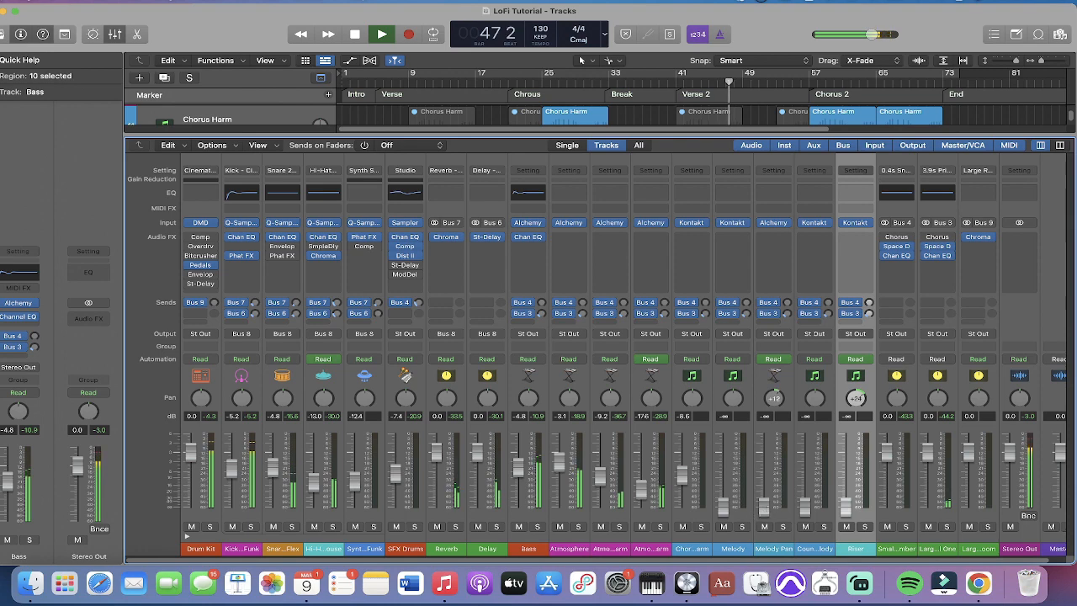
Step: Set Melody Pan to -13.6 dB, Melody to -13.8 dB, Counter Melody to -15.6 dB and Riser to -8.0 dB, and stop playback
mouse_move(763, 505)
mouse_down()
mouse_move(764, 476)
mouse_move(765, 495)
mouse_up()
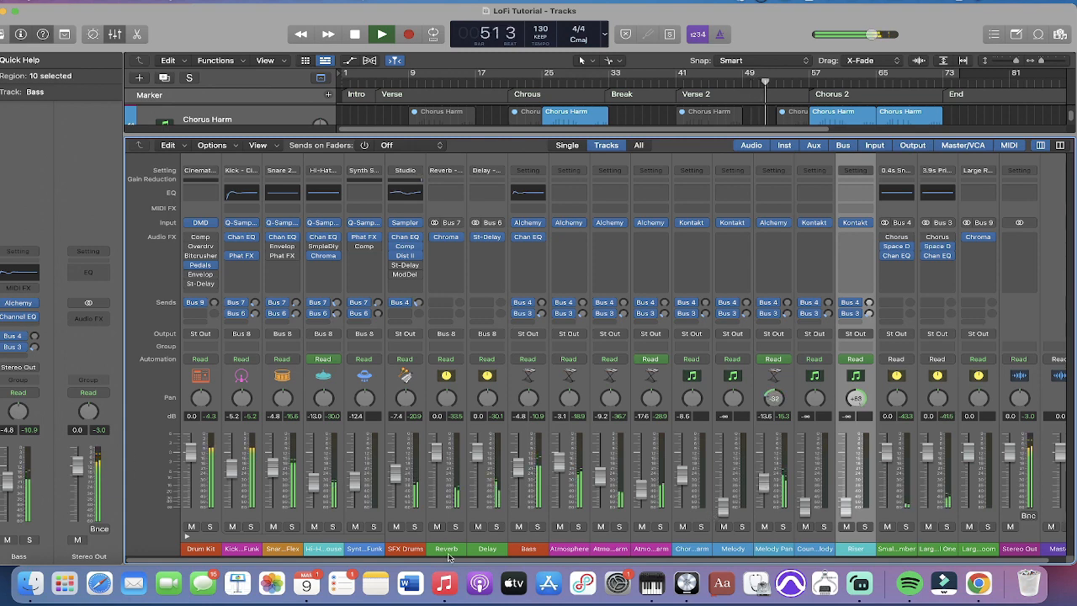
drag(723, 503, 724, 480)
drag(818, 502, 850, 476)
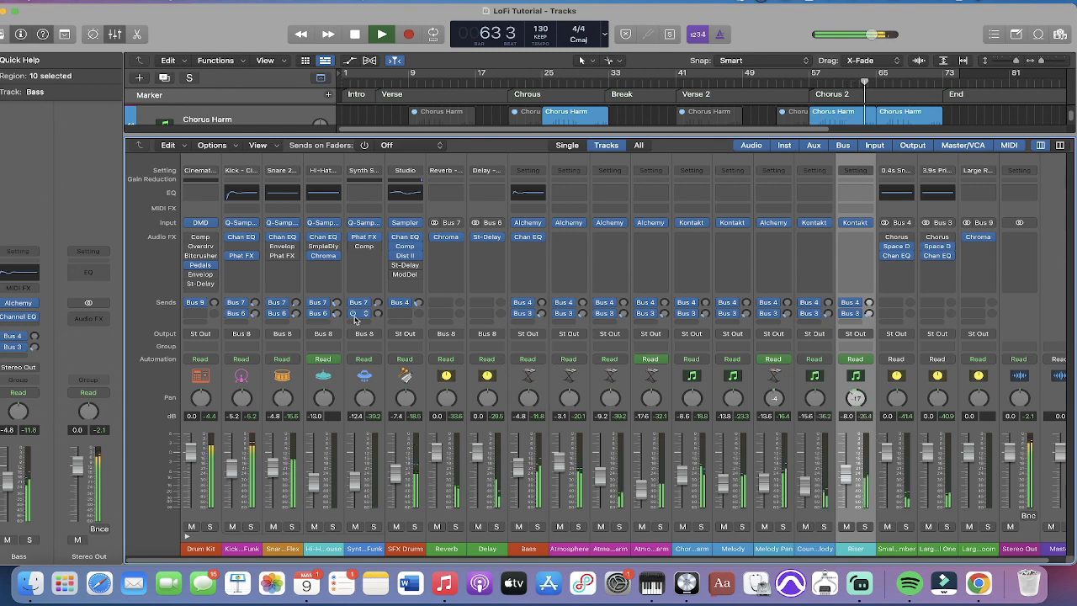
key(space)
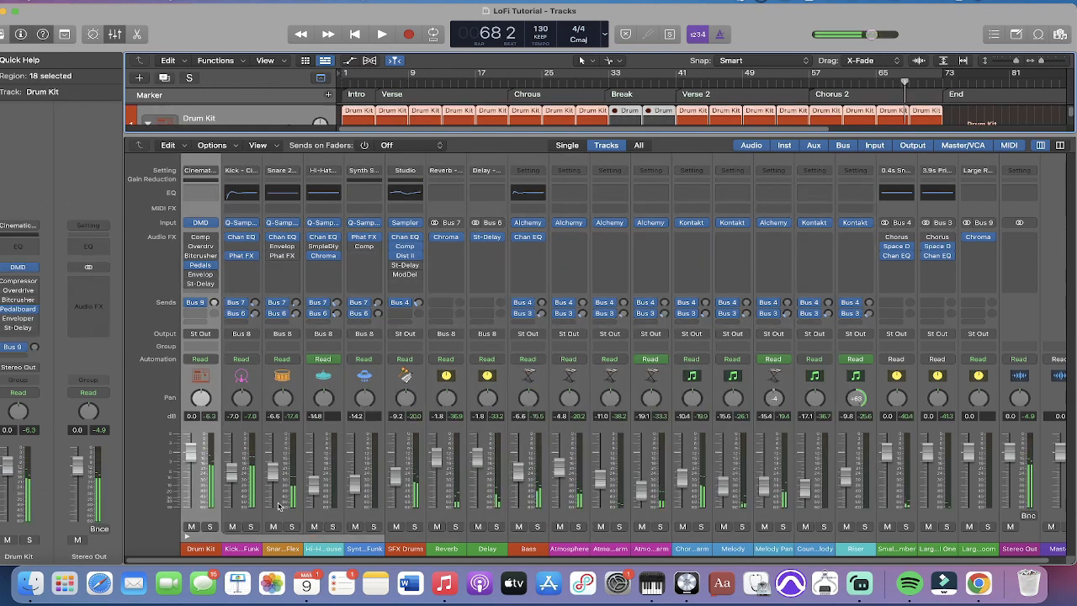
Step: Pull the Kick through Riser faders fully down, and while replaying Verse 2 set Atmosphere to -5.7 dB and Atmosphere 3 Harm to -19.5 dB
click(248, 539)
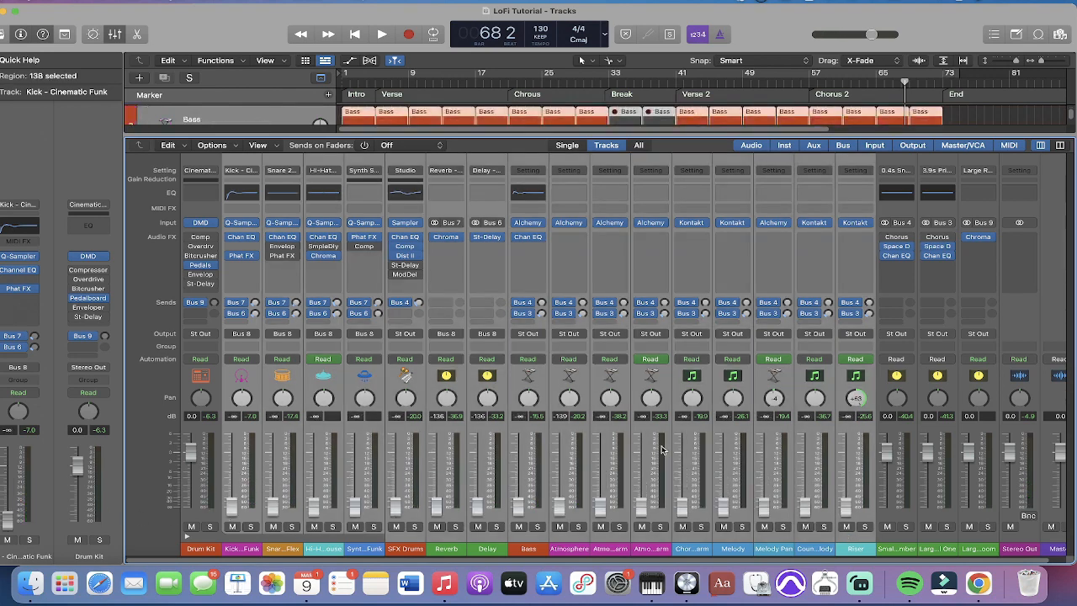
key(space)
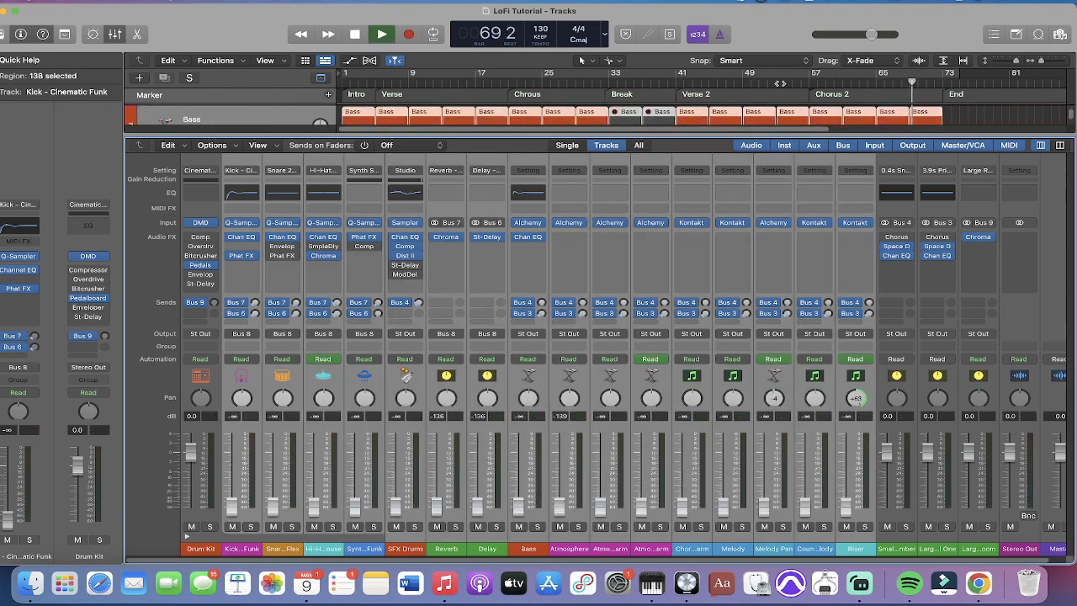
click(671, 84)
click(290, 519)
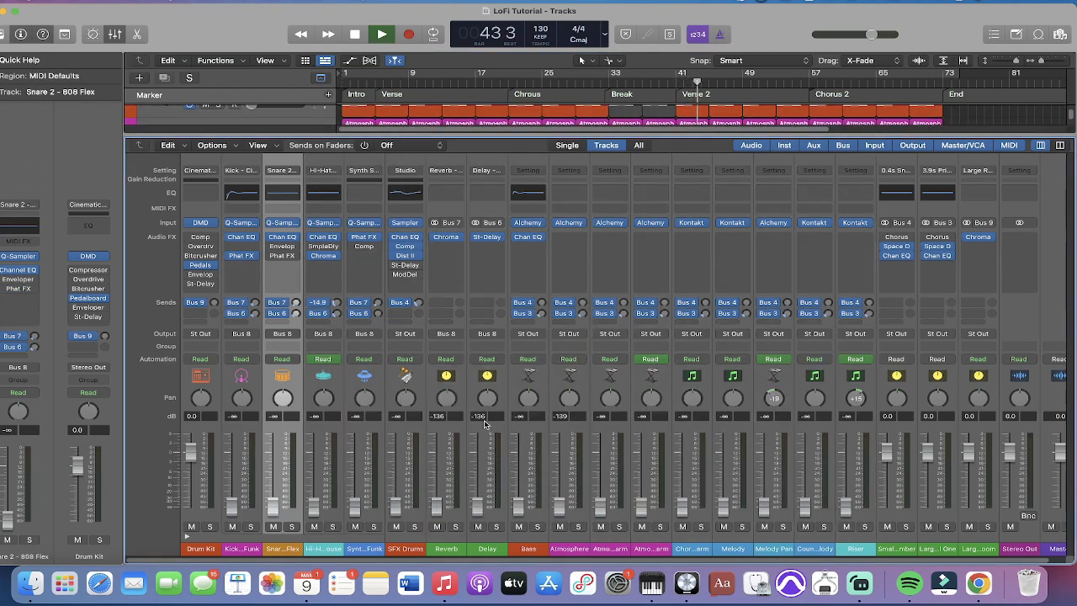
click(560, 504)
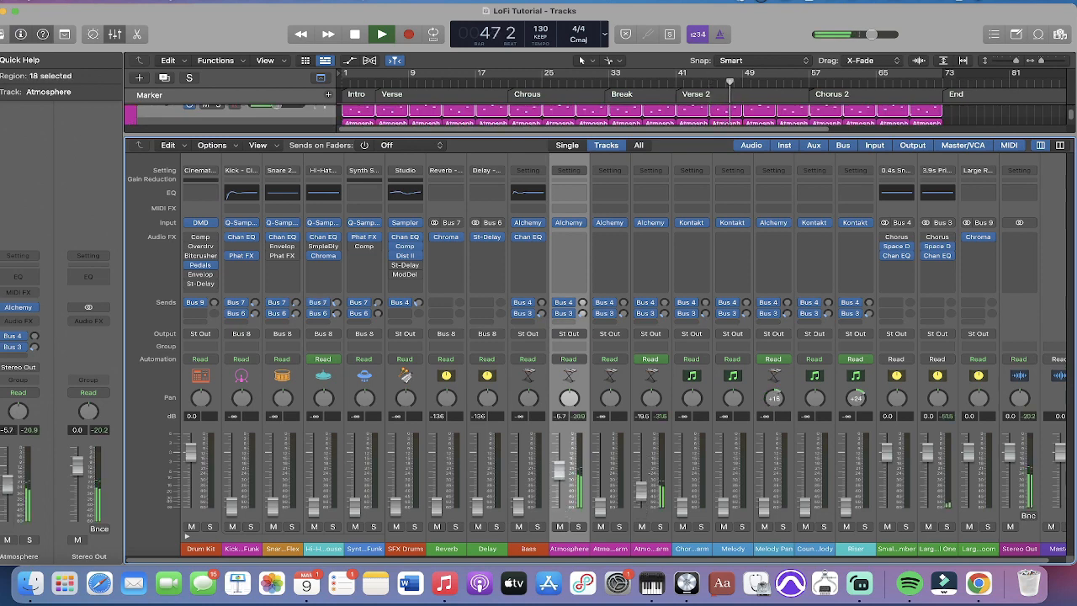
Step: Insert a Channel EQ on Atmosphere 3 Harm and load its Low Cut EQ 75 preset
click(653, 236)
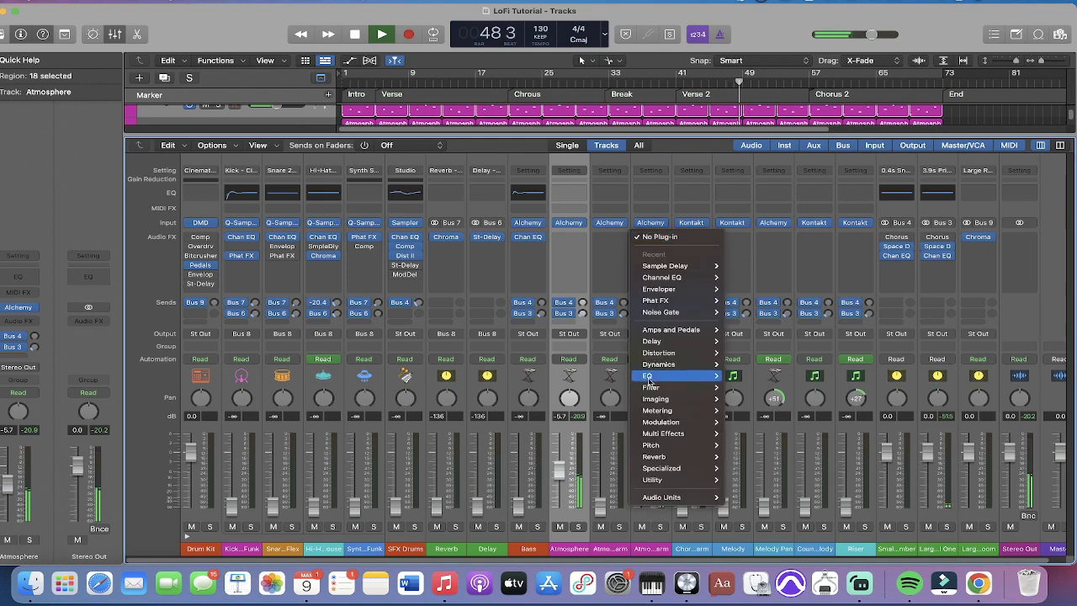
mouse_move(680, 382)
click(747, 375)
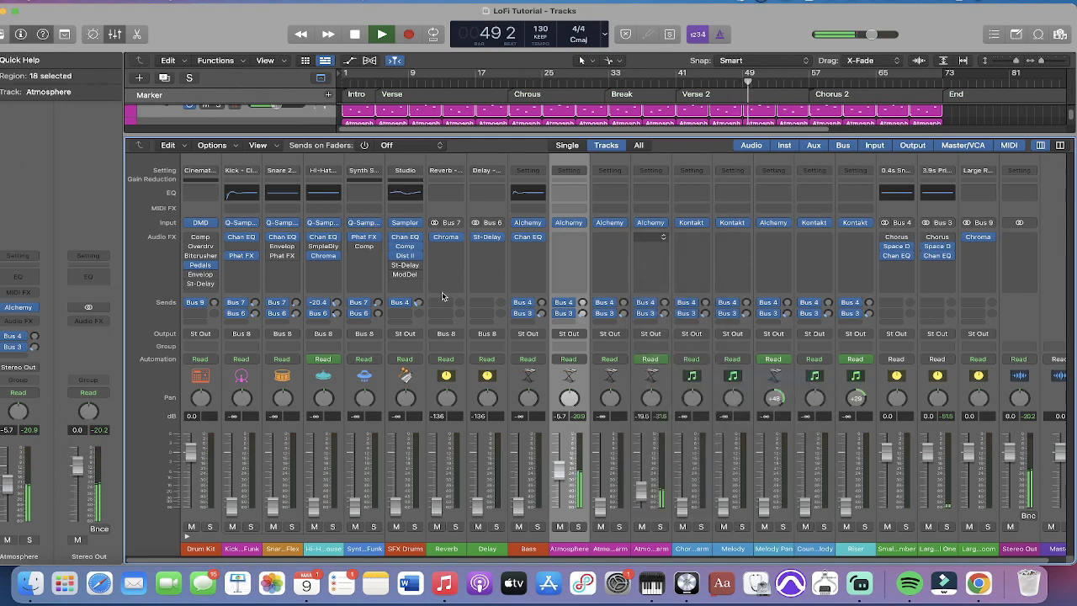
drag(592, 336, 593, 343)
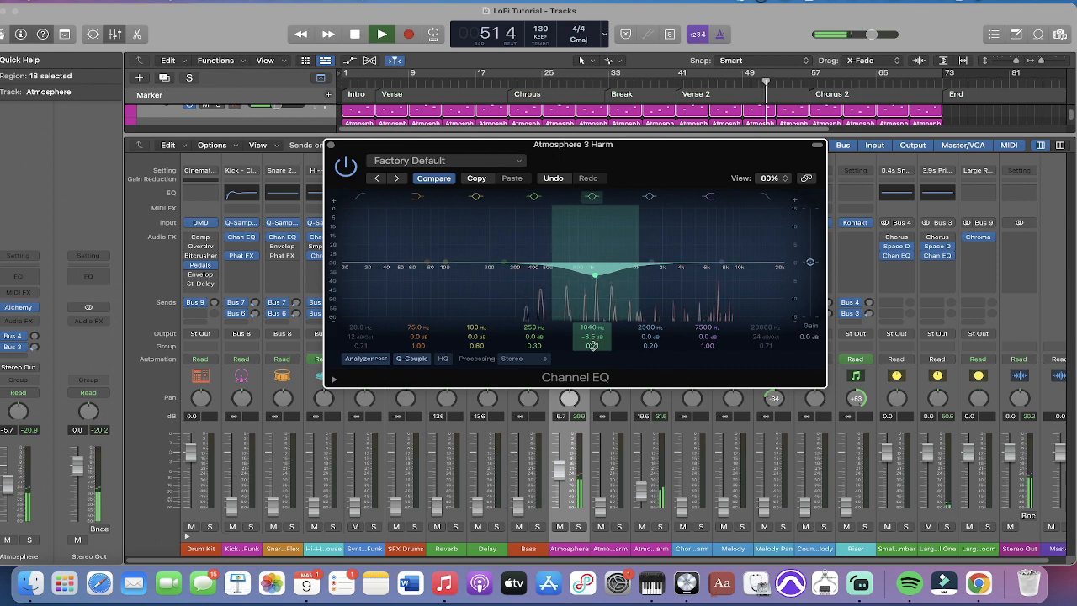
click(449, 160)
click(386, 386)
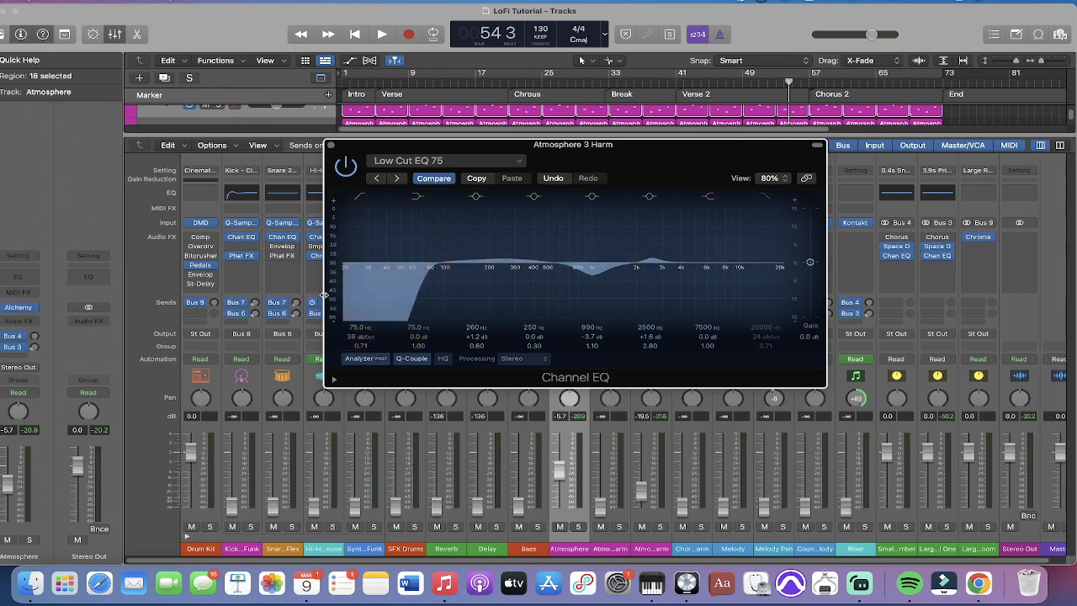
Step: During playback, tune Atmosphere 3 Harm's EQ to +4.1 dB at 322 Hz, -3.1 dB at 1150 Hz and -1.7 dB at 4900 Hz
key(space)
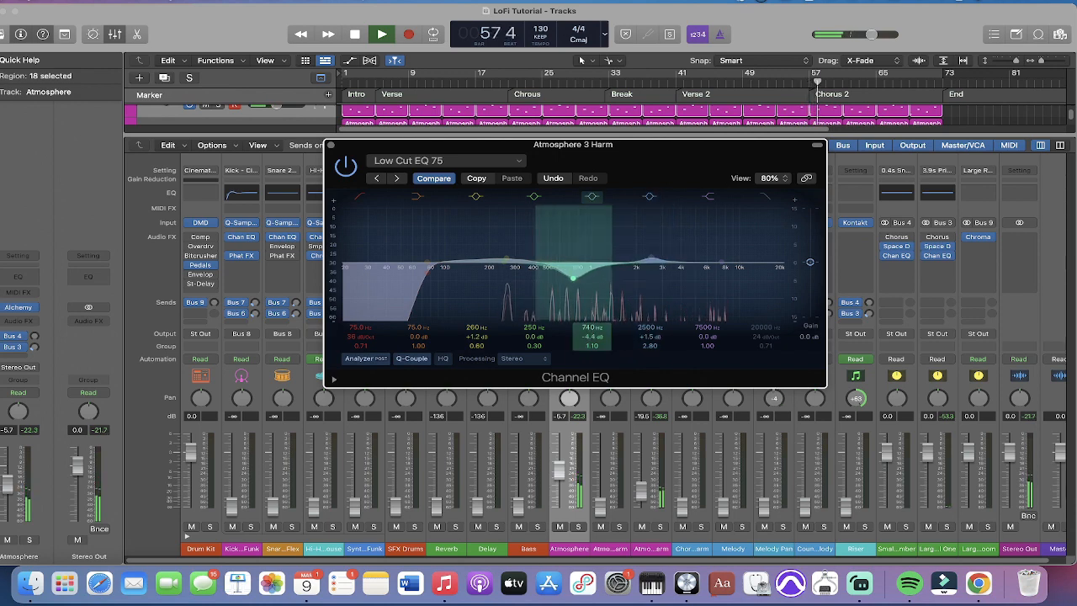
drag(589, 335, 588, 296)
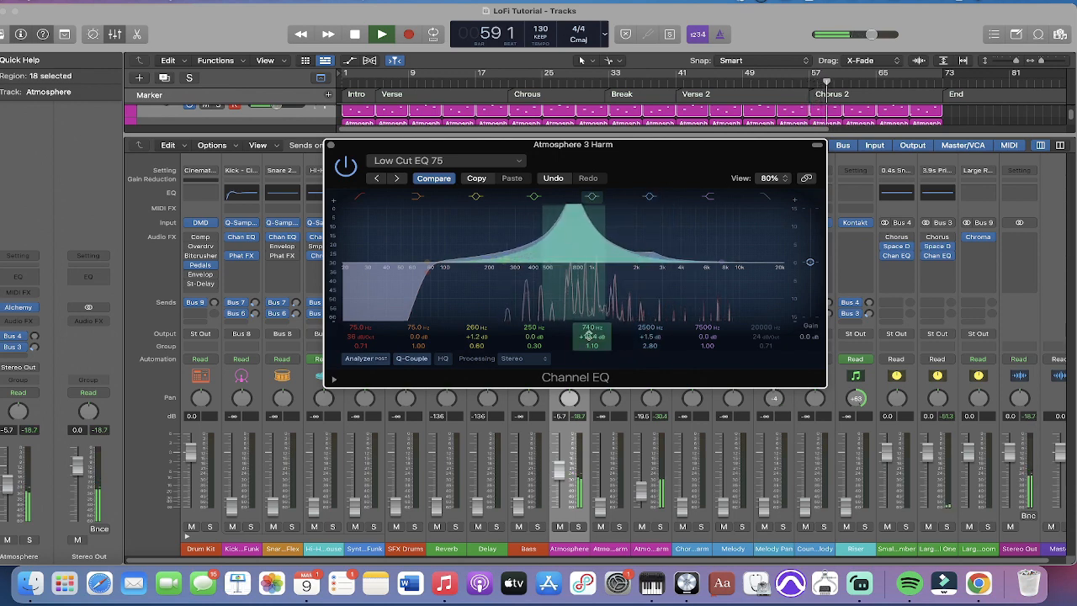
drag(597, 350, 533, 353)
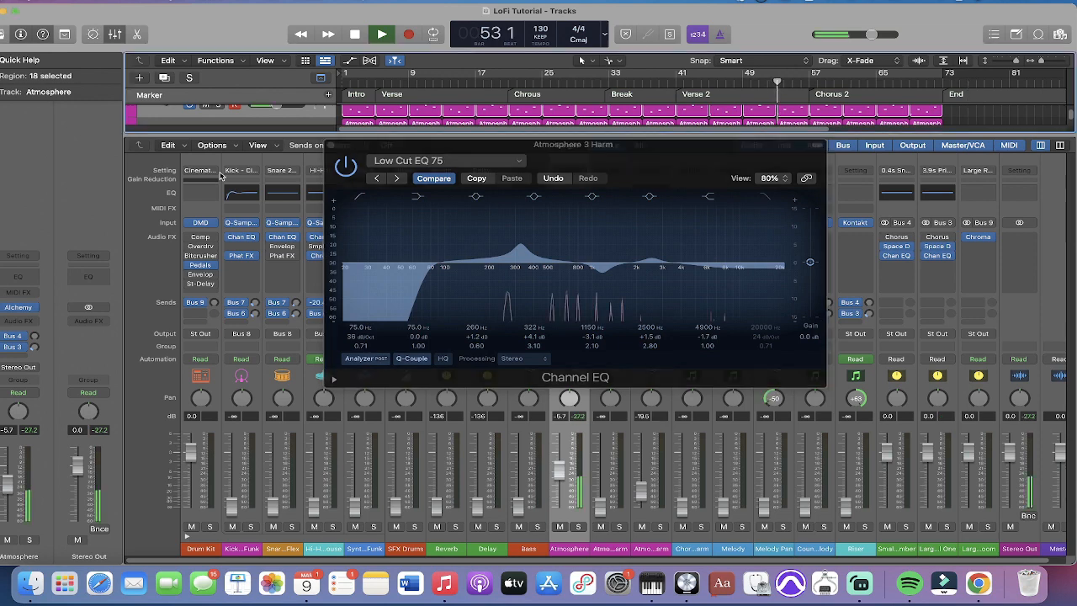
Step: Replay from Verse 2, lower Atmosphere 3 Harm's 322 Hz boost to +1.7 dB and close the EQ
key(space)
click(683, 82)
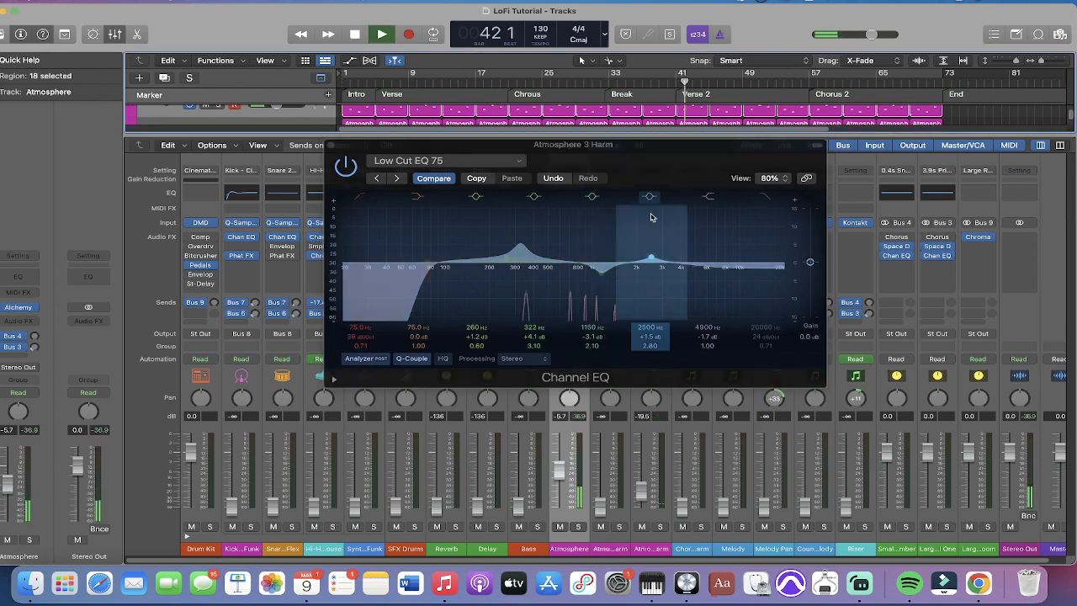
drag(520, 247, 520, 257)
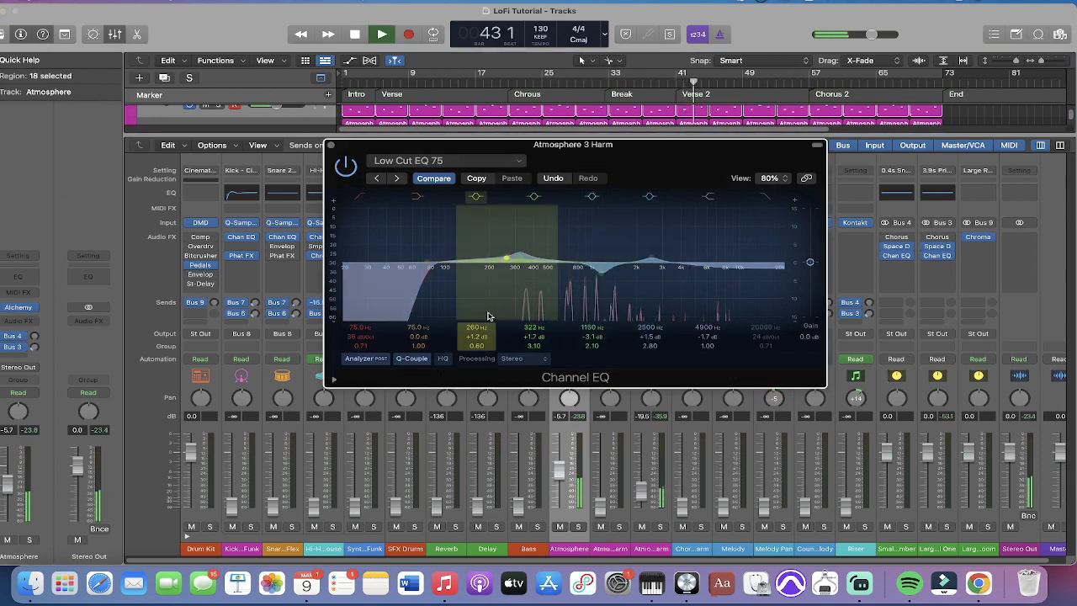
click(330, 147)
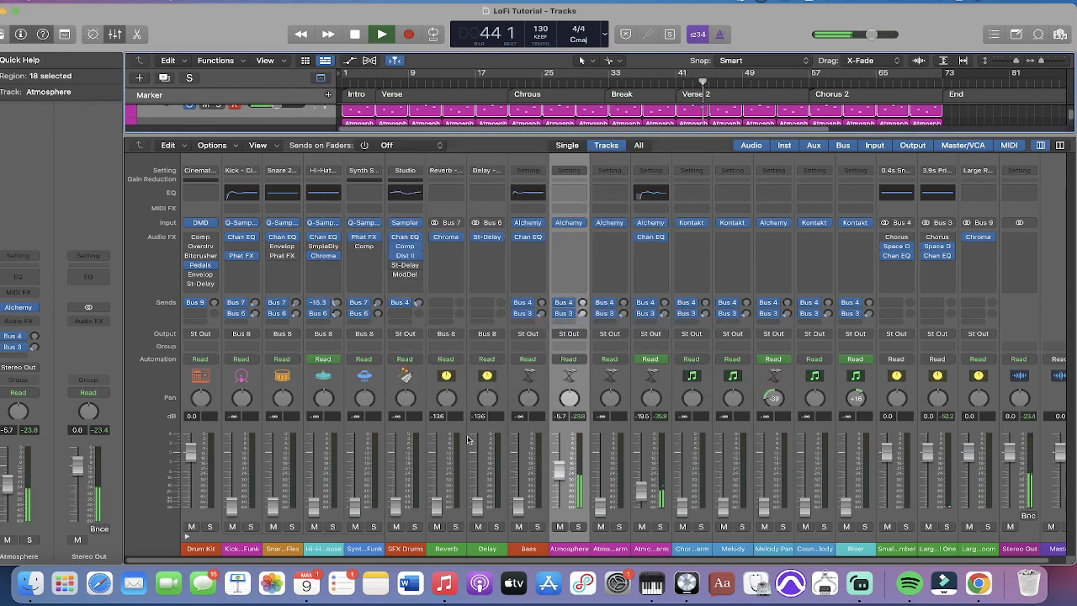
Step: Set Atmosphere 3 Harm to -16.8 dB and add a Channel EQ to Atmosphere 2 Harm with a 2.8 dB boost at 165 Hz
click(646, 549)
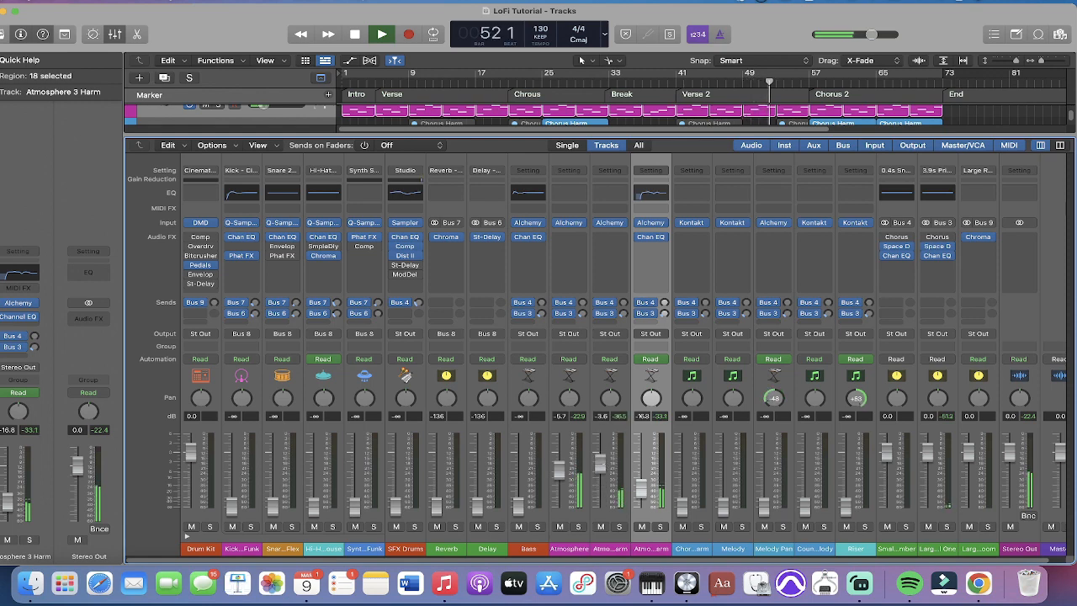
click(611, 242)
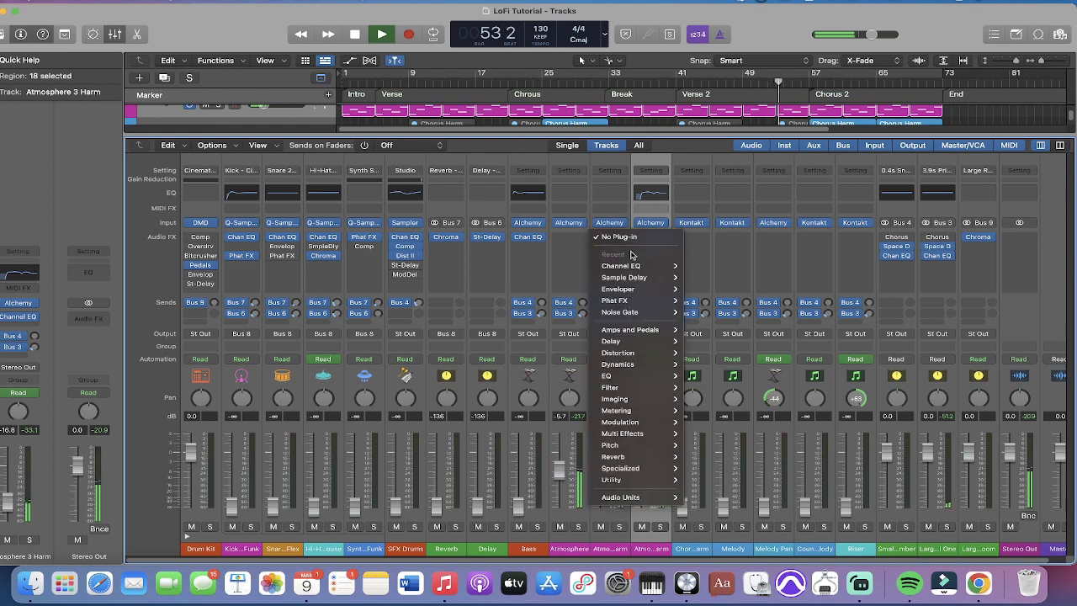
mouse_move(648, 265)
click(694, 265)
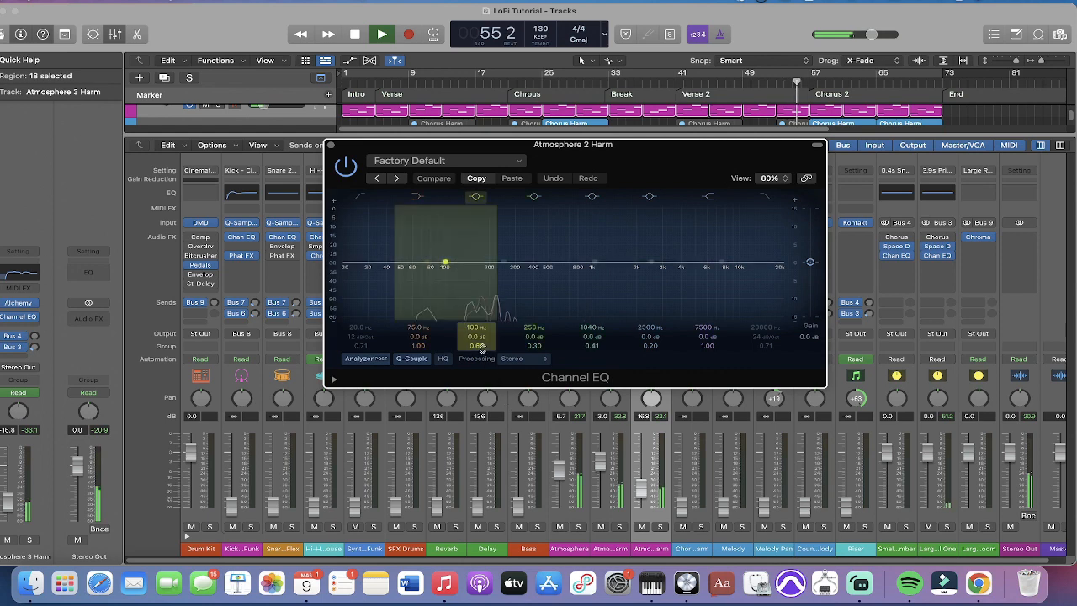
drag(445, 262, 477, 252)
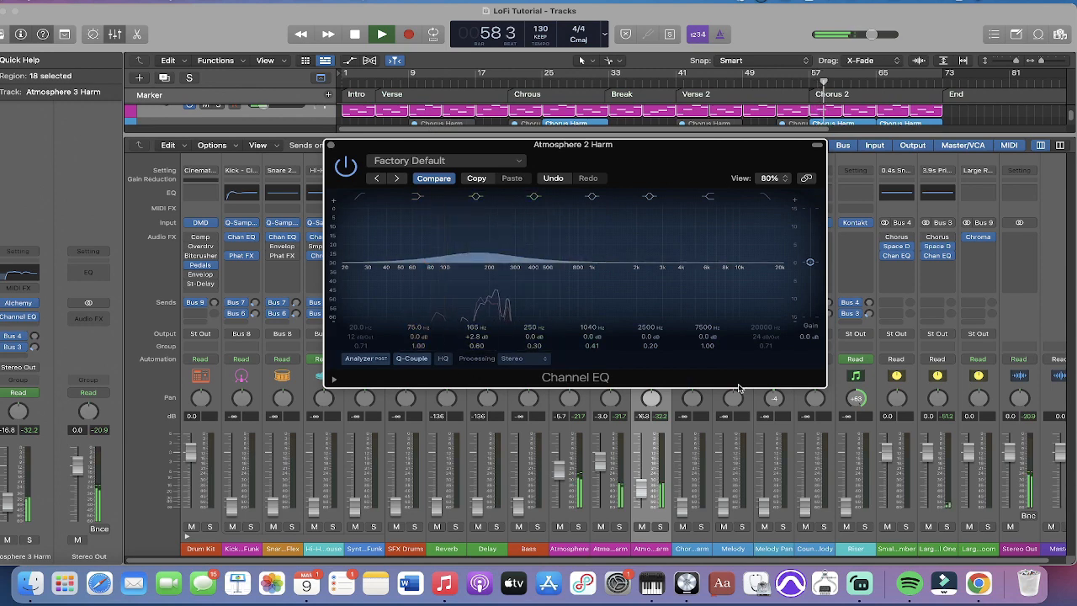
Step: Solo Atmosphere 2 Harm and fine-tune its boosted low EQ band
click(619, 526)
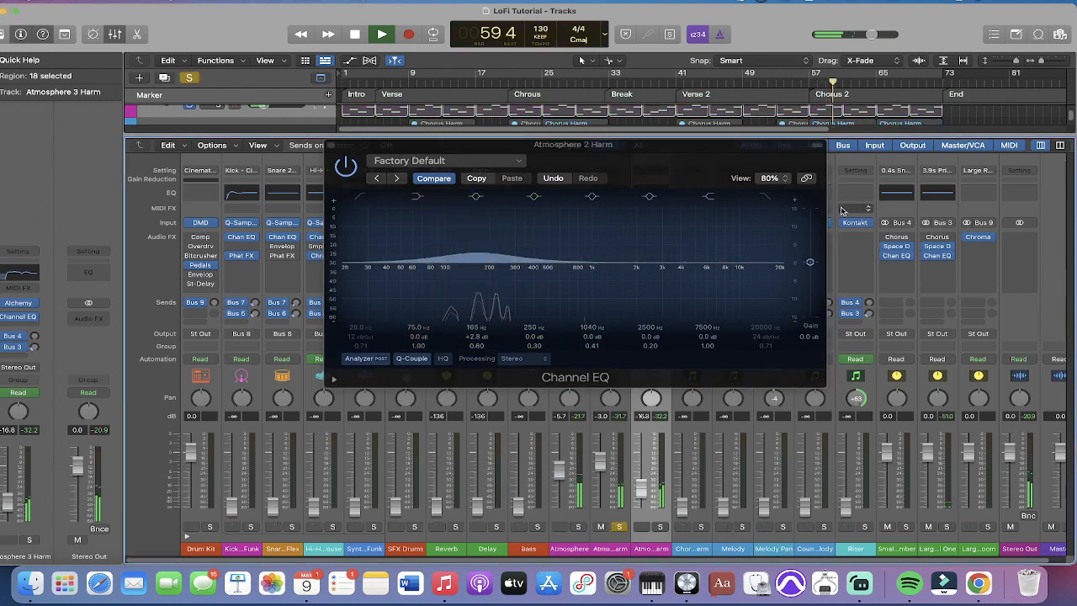
drag(476, 253, 477, 256)
drag(477, 337, 477, 339)
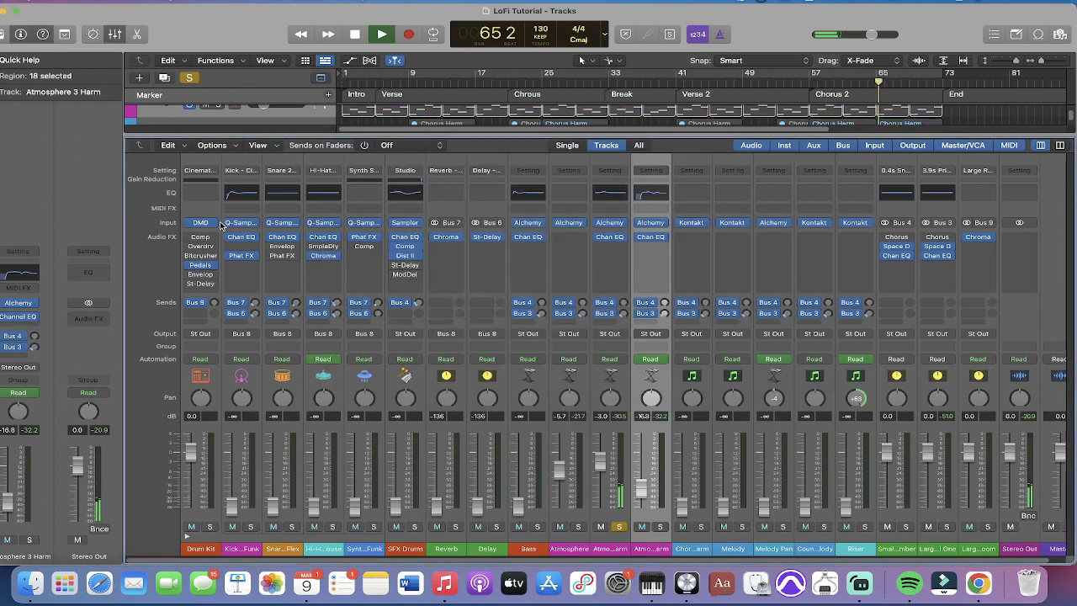
Step: Insert a Chorus on Atmosphere 2 Harm and set its EQ boost to 3.9 dB at 197 Hz with a Q of 1.40
click(609, 251)
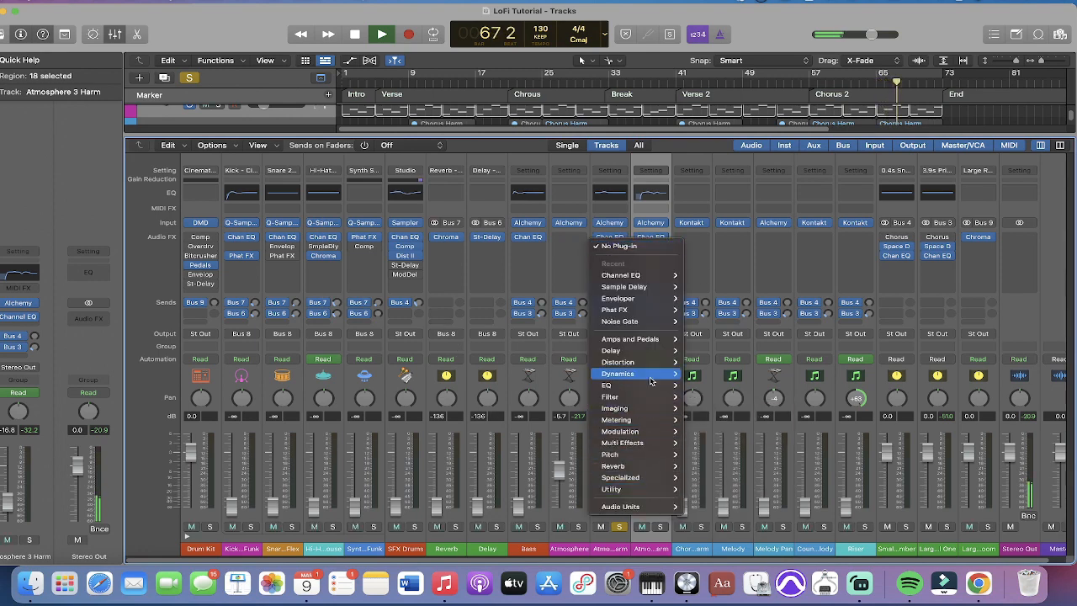
mouse_move(647, 391)
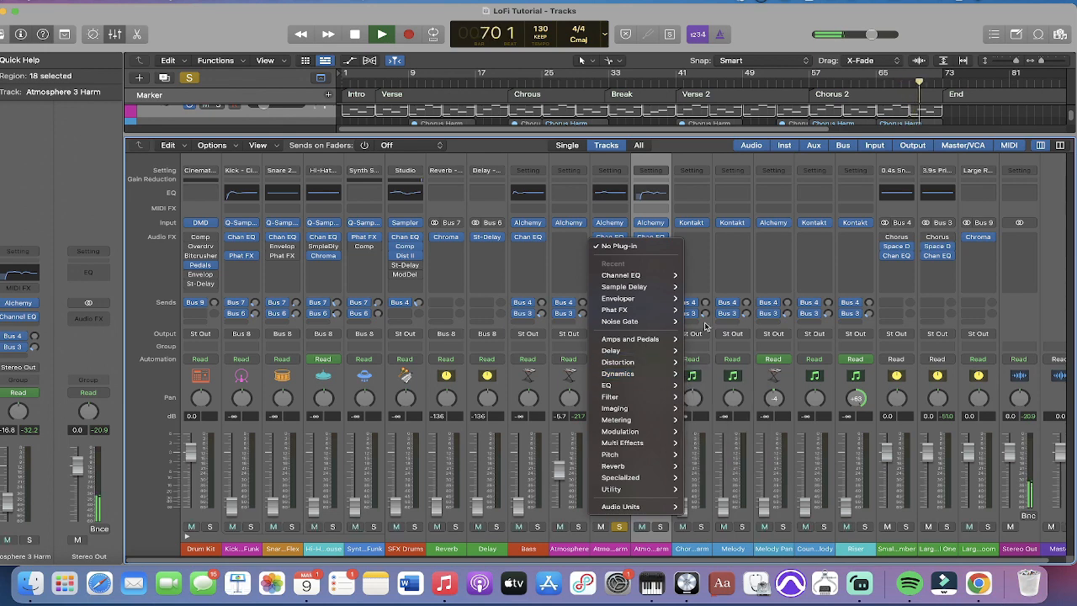
mouse_move(647, 431)
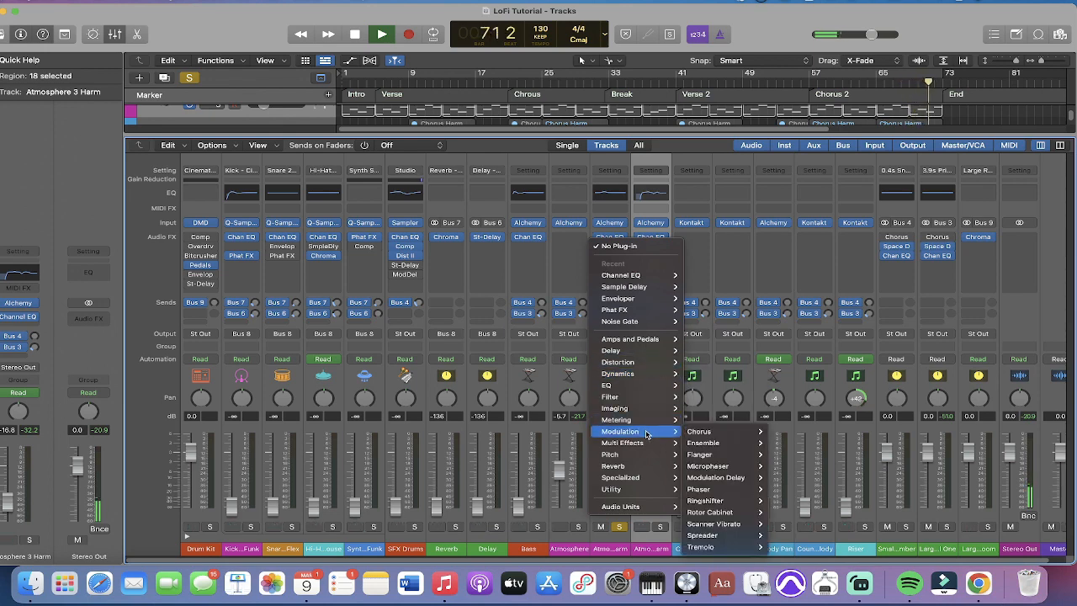
click(699, 431)
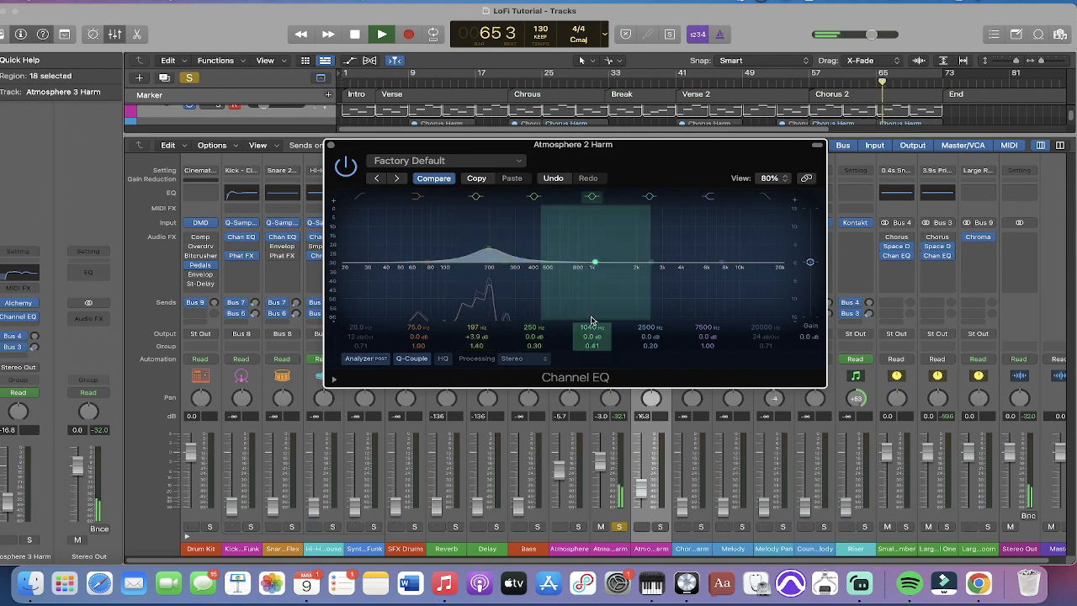
Step: Close the EQ, turn off soloing, and set Atmosphere 3 Harm to -14.0 dB, Atmosphere 2 Harm to -5.4 dB and Melody to -8.6 dB
click(330, 145)
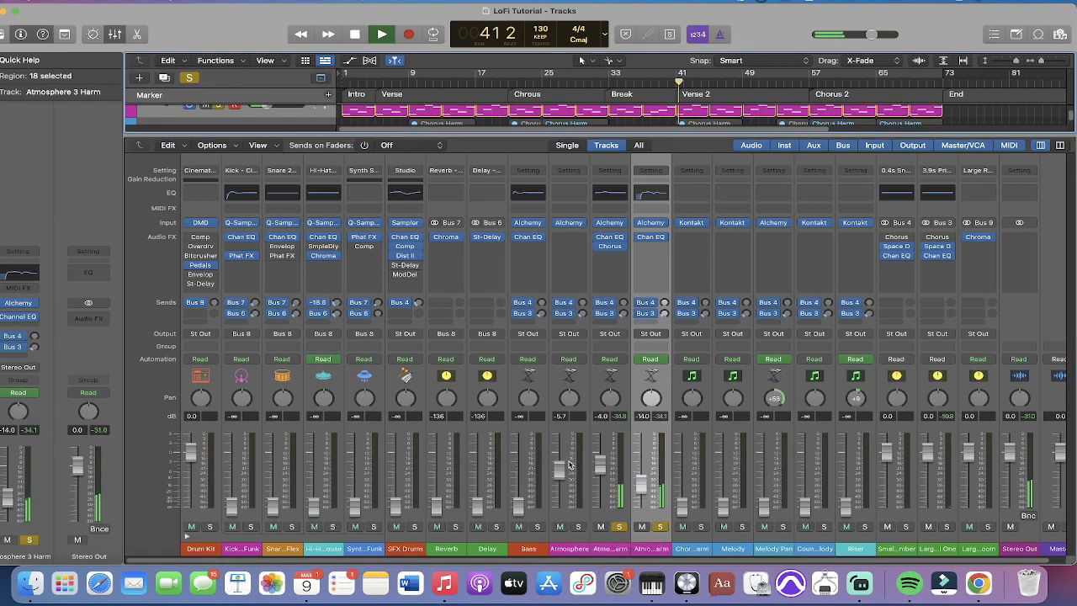
click(621, 527)
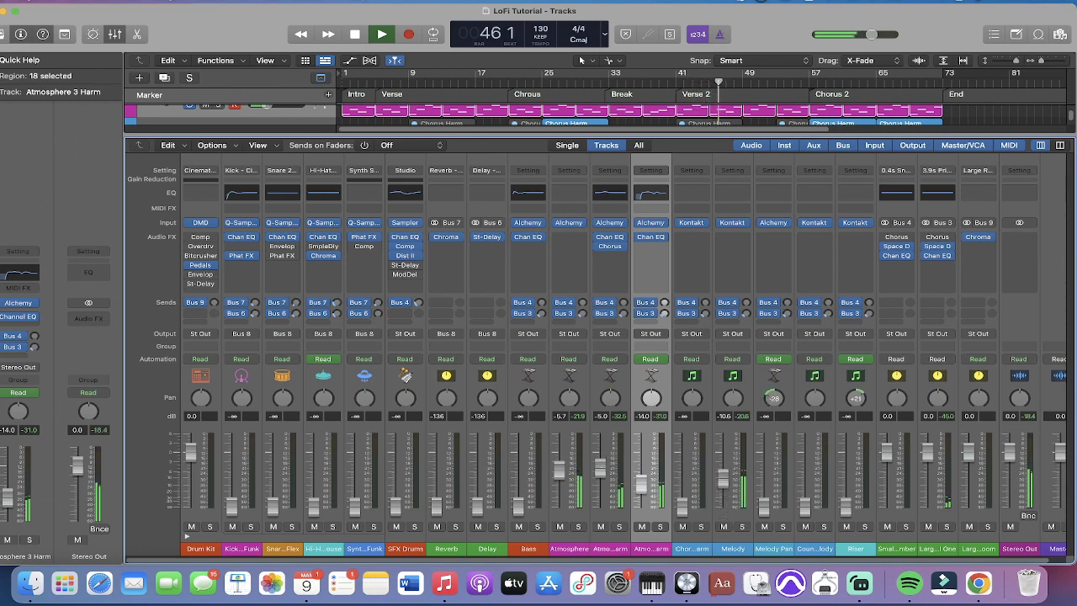
drag(723, 482, 729, 475)
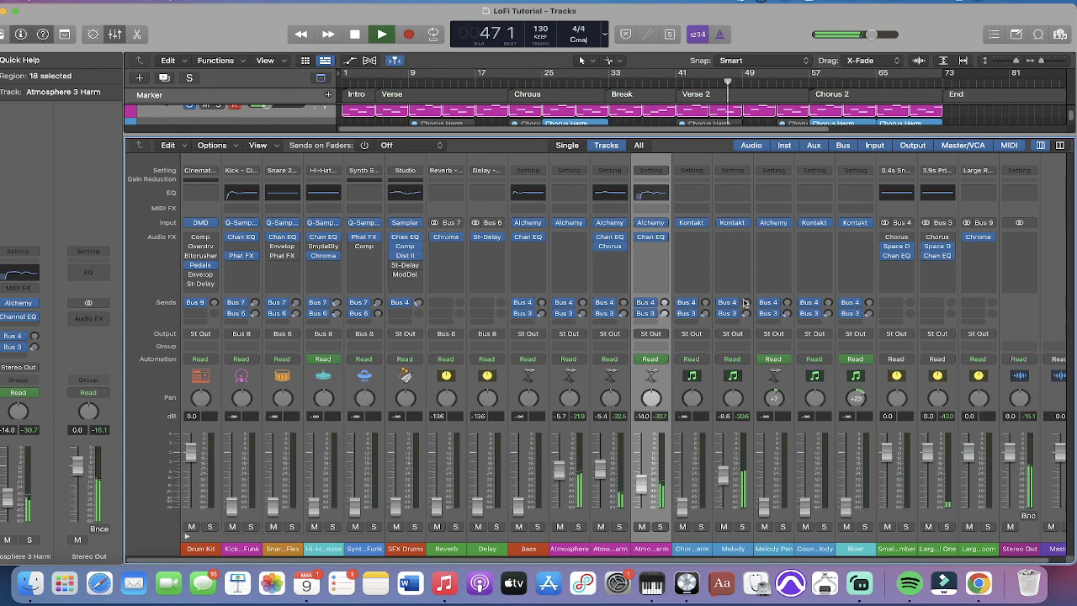
Step: Add a Channel EQ with preset Low Cut EQ 75 to Melody, setting 250 Hz to -3.6 dB, 990 Hz to -2.1 dB and the 2500 Hz band to 3880 Hz
click(732, 237)
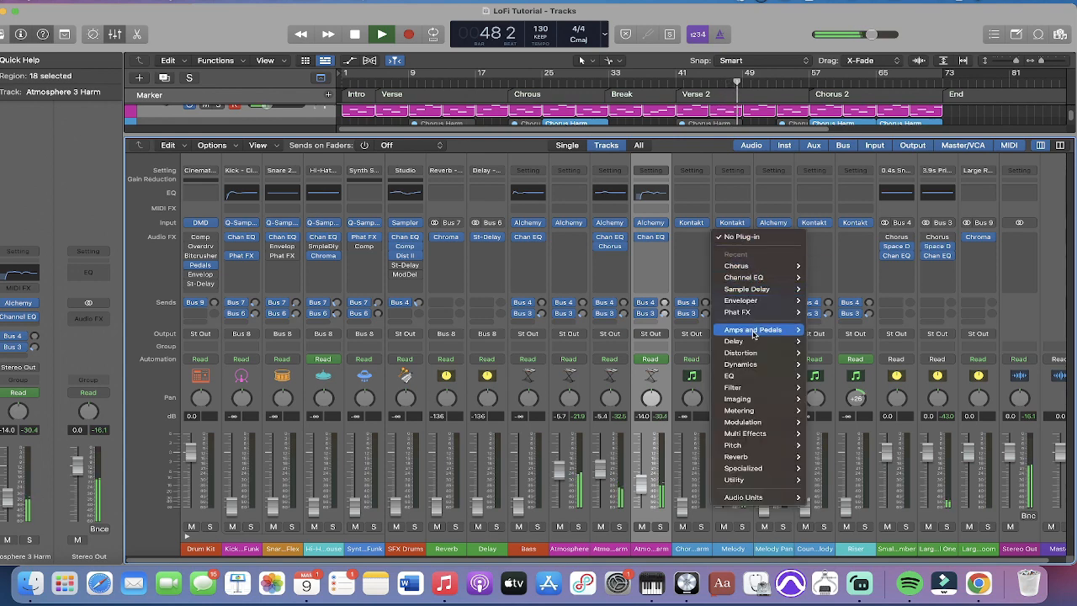
click(820, 277)
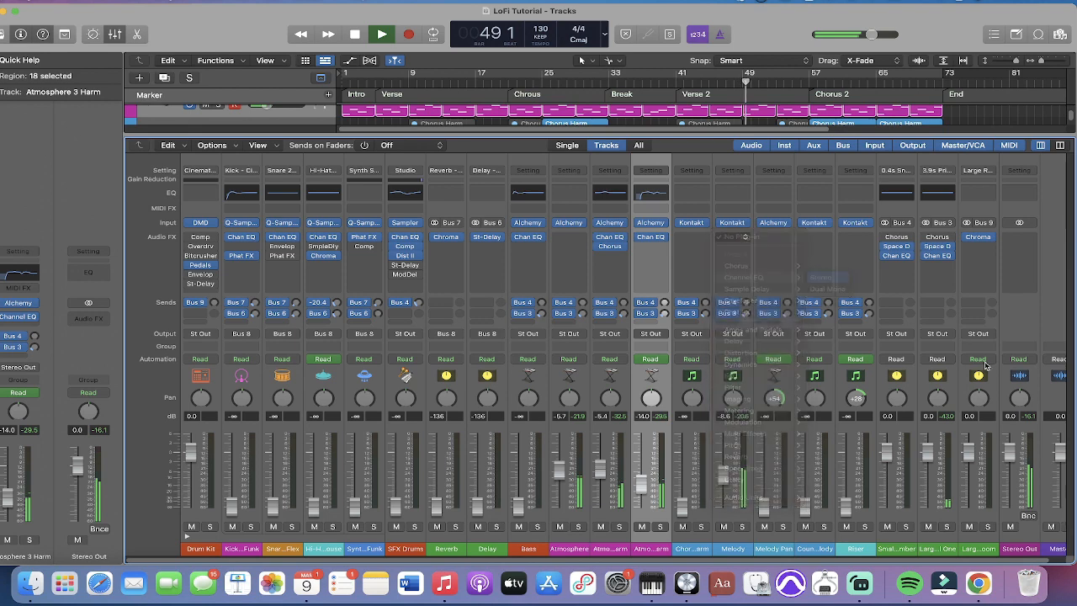
click(446, 160)
mouse_move(447, 465)
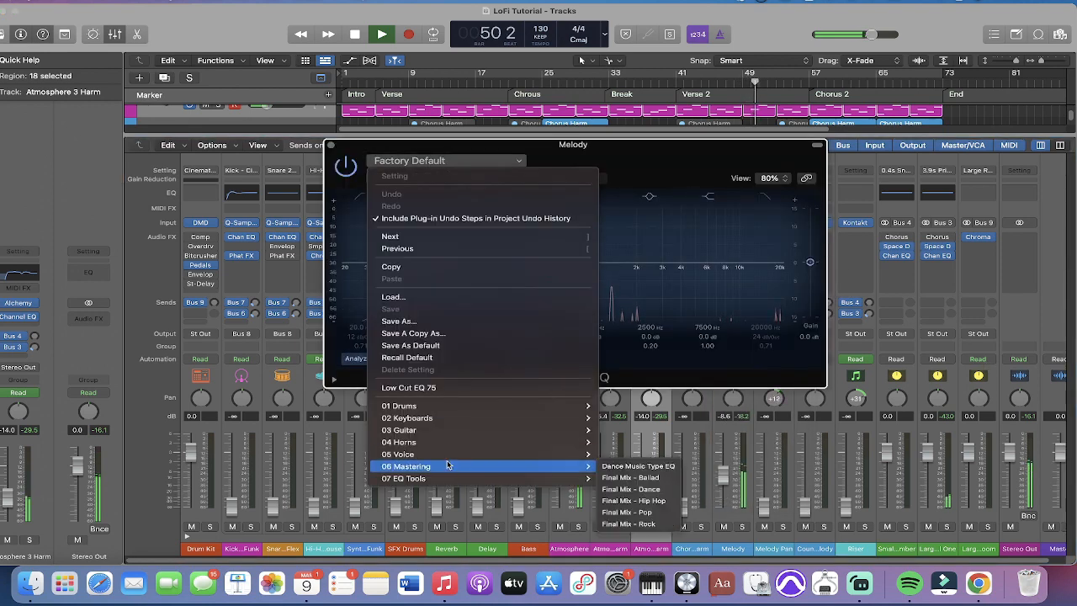
click(409, 386)
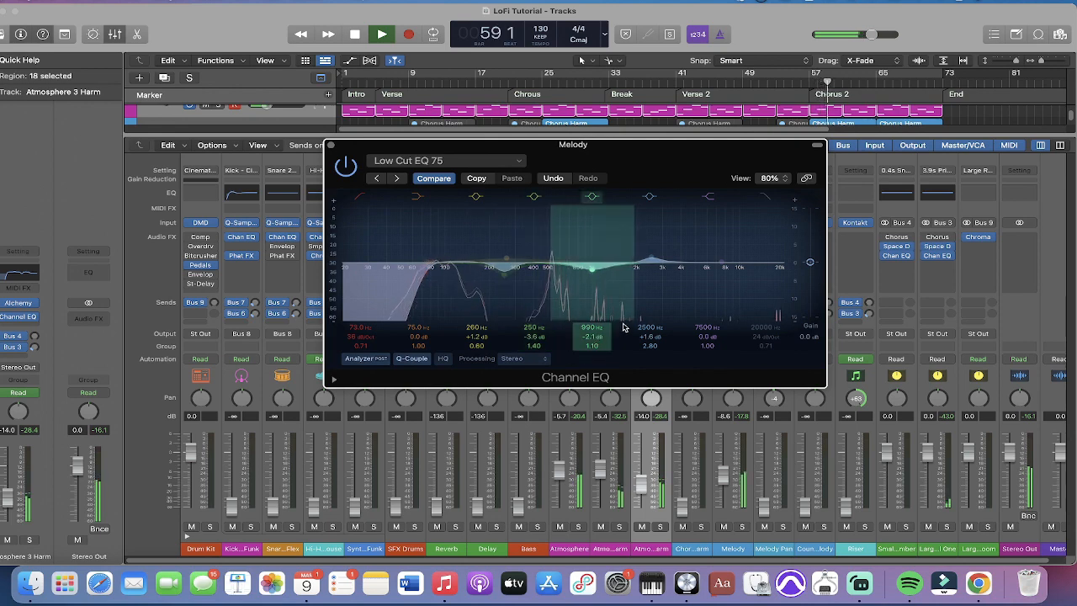
drag(649, 328, 648, 314)
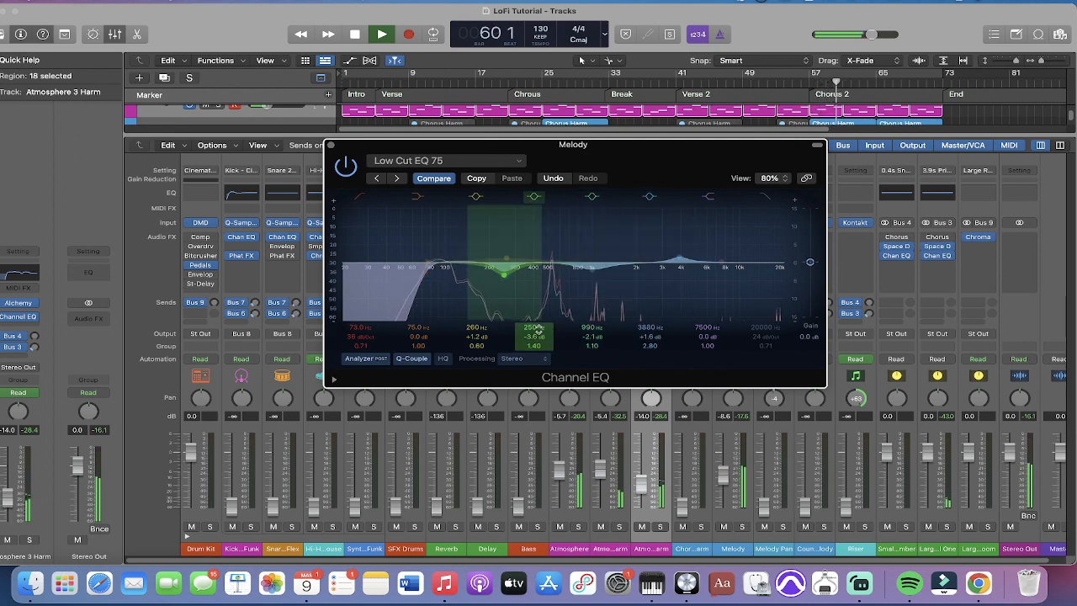
Step: Change Melody's 990 Hz EQ band to 482 Hz with a +4.4 dB boost and a Q of 3.80, and close the EQ
mouse_move(592, 336)
mouse_down()
mouse_move(592, 321)
mouse_move(592, 336)
mouse_up()
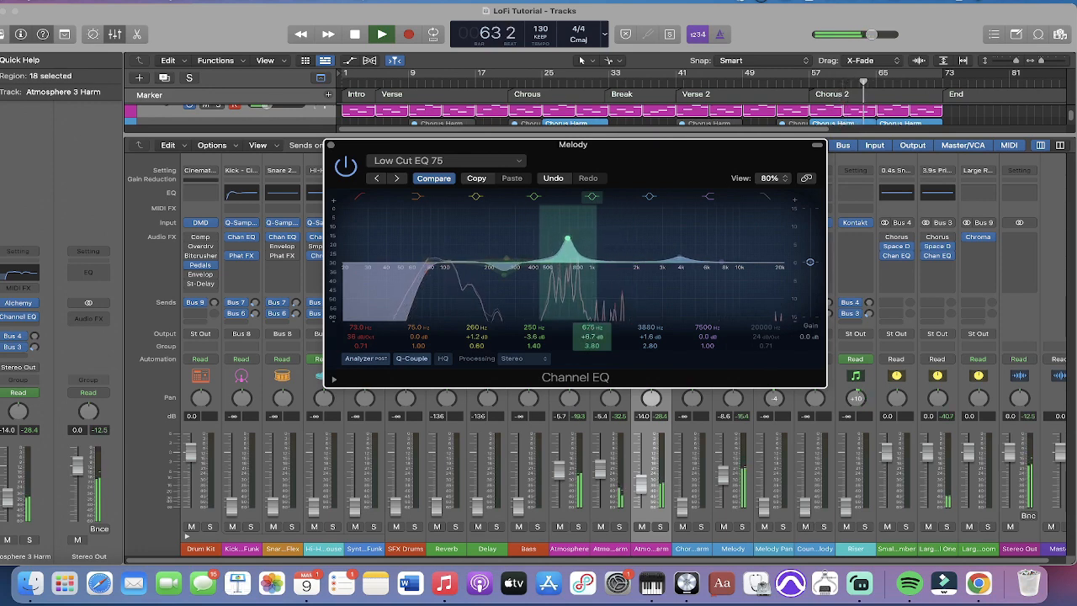
drag(592, 326, 592, 333)
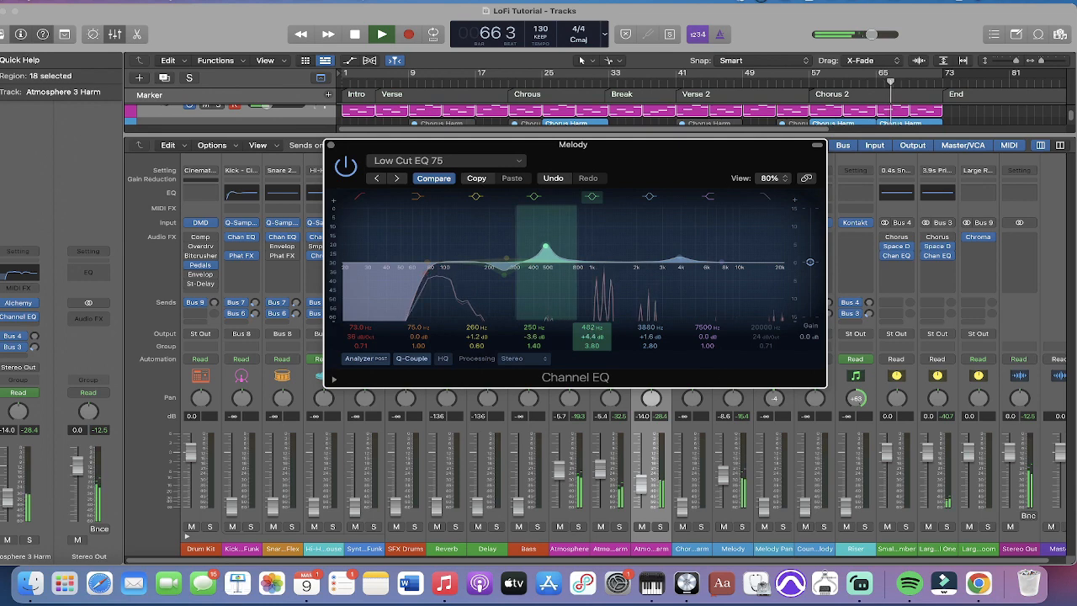
click(329, 143)
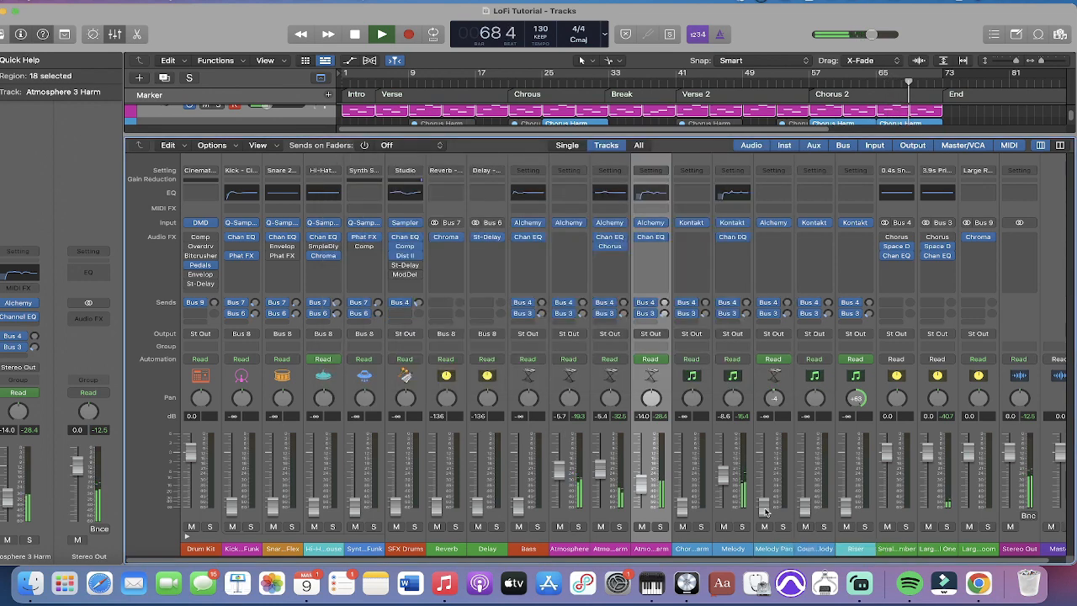
Step: Set the faders of Chorus Harm to -8.0 dB, Melody Pad to -11.4 dB and Melody to -5.6 dB
drag(684, 505, 684, 468)
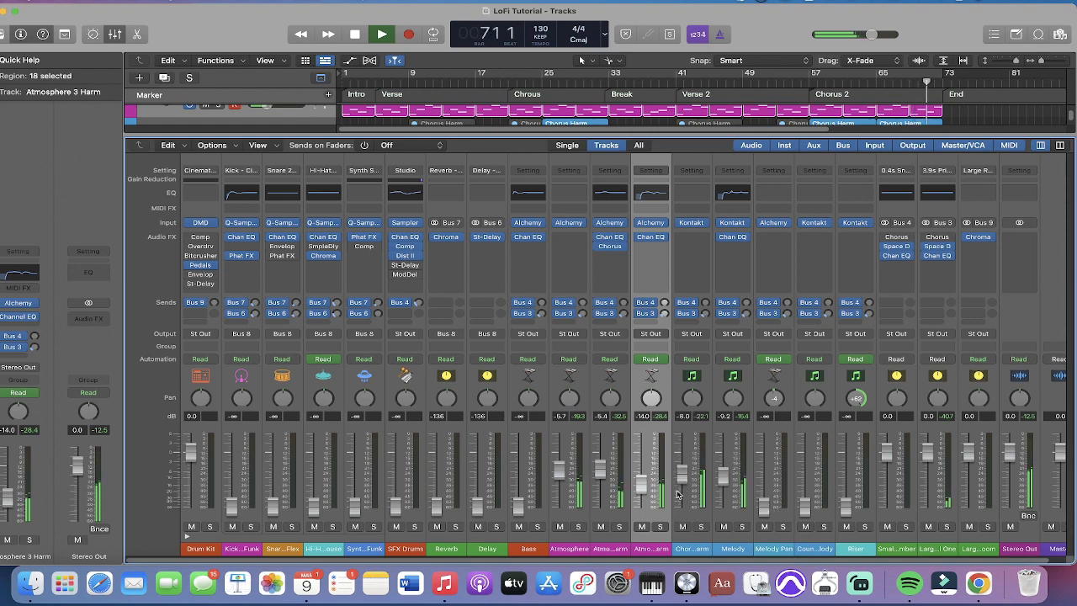
drag(766, 505, 765, 479)
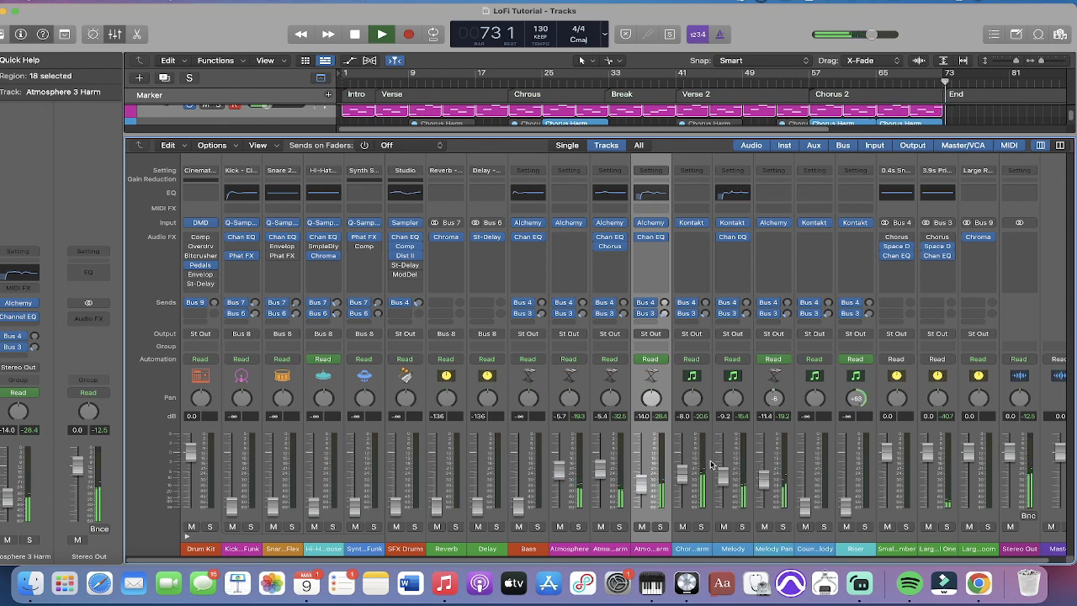
drag(717, 476, 716, 471)
Step: Play from Verse 2 and loop playback from bar 41 to bar 73
click(679, 80)
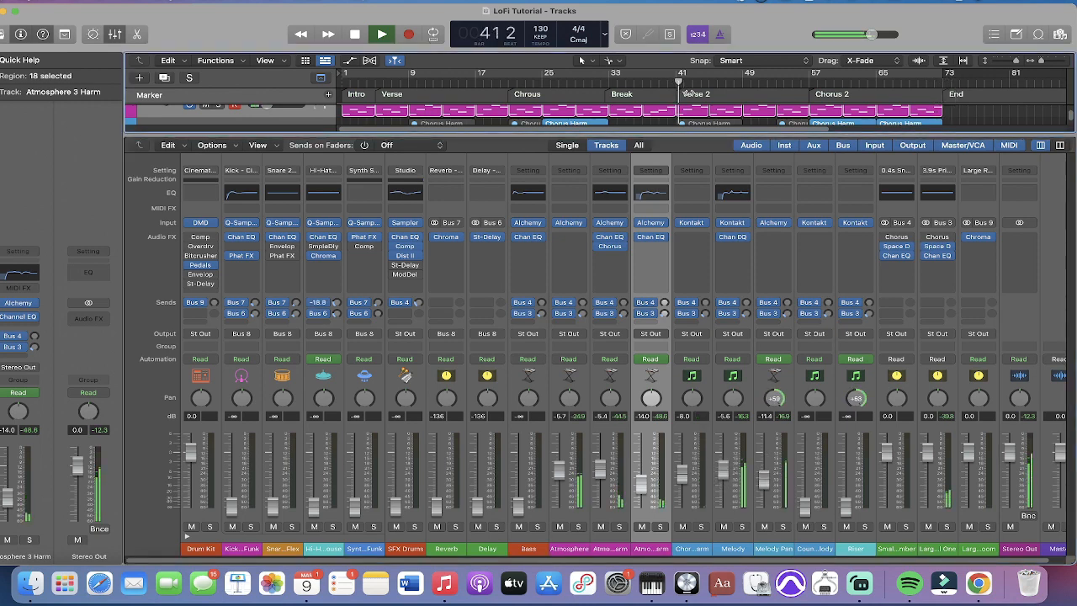
key(c)
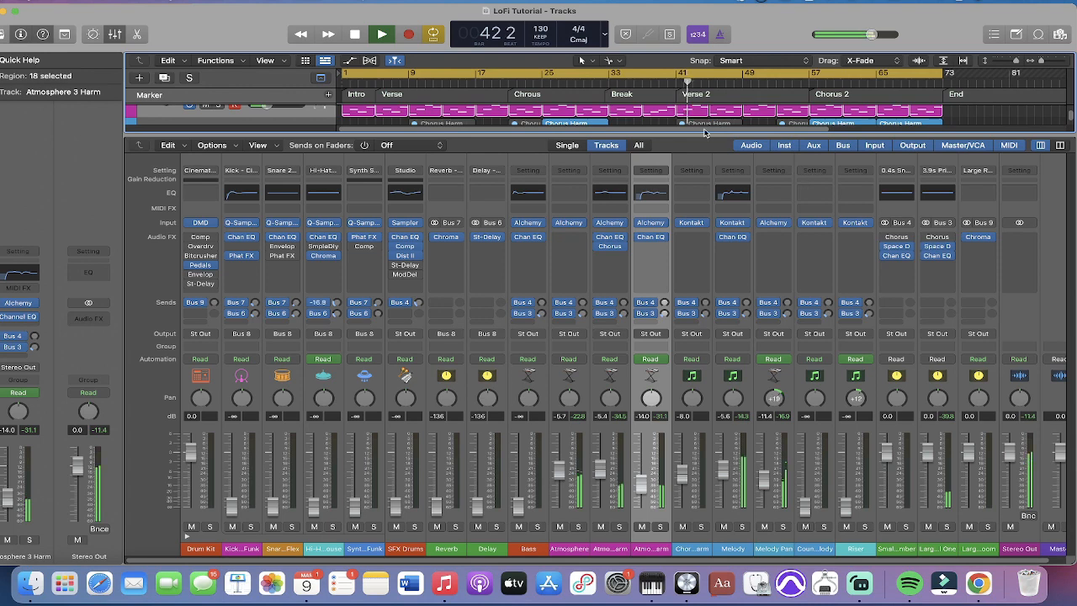
drag(343, 75, 681, 76)
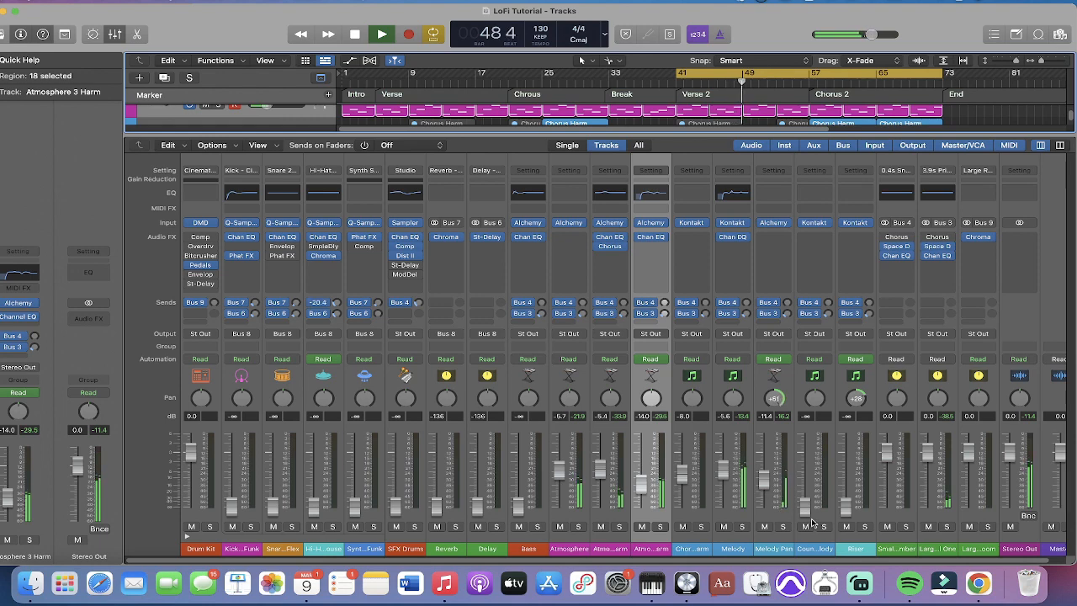
Step: Set the faders of Counter Melody to -9.6 dB, Chorus Harm to -9.4 dB and Snare 2 to -4.8 dB
drag(810, 518, 810, 487)
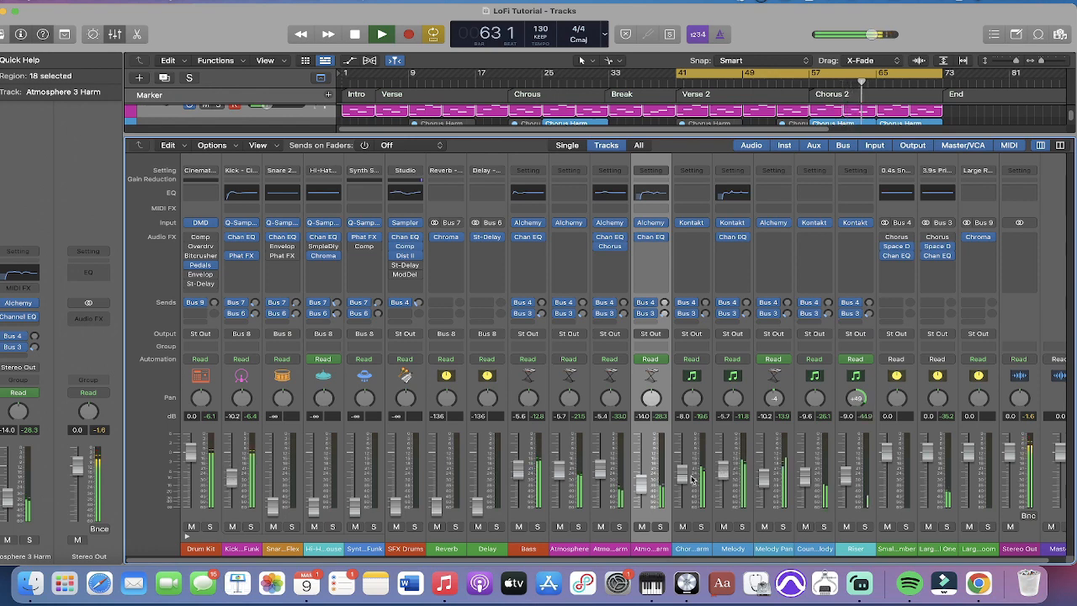
click(692, 478)
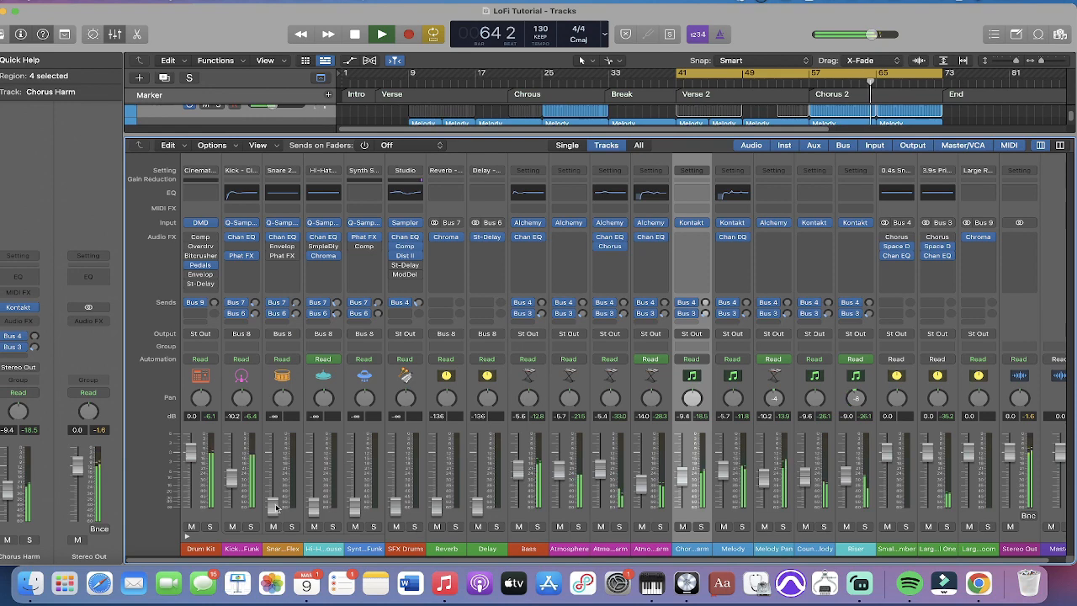
drag(276, 507, 272, 476)
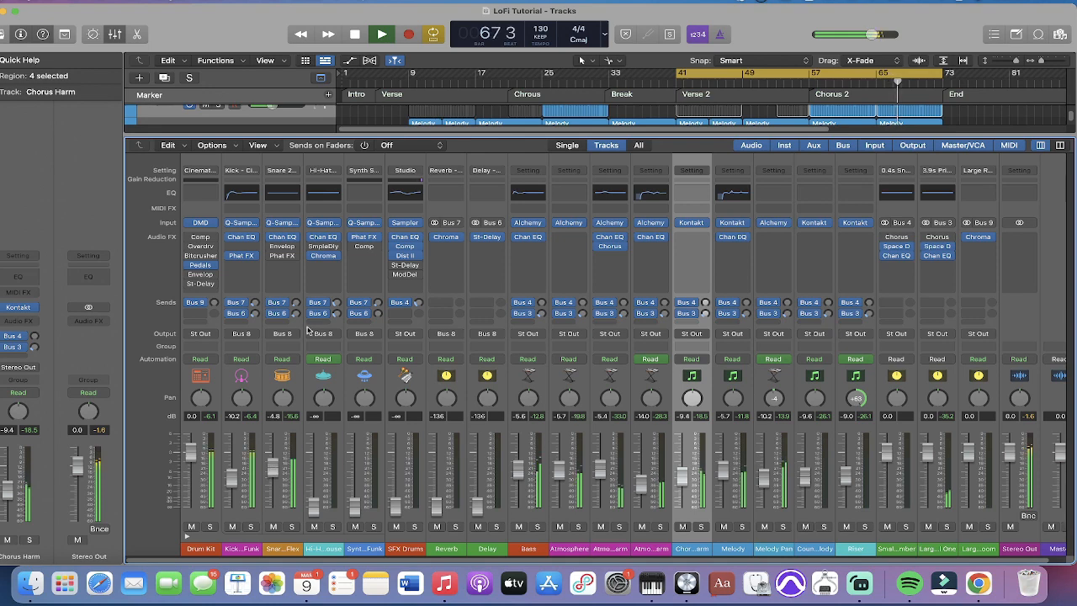
Step: Load preset Low Cut EQ 75 on Snare 2's Channel EQ, setting 990 Hz to +5.0 dB with Q 2.80 and 250 Hz to -2.5 dB
click(283, 237)
click(474, 162)
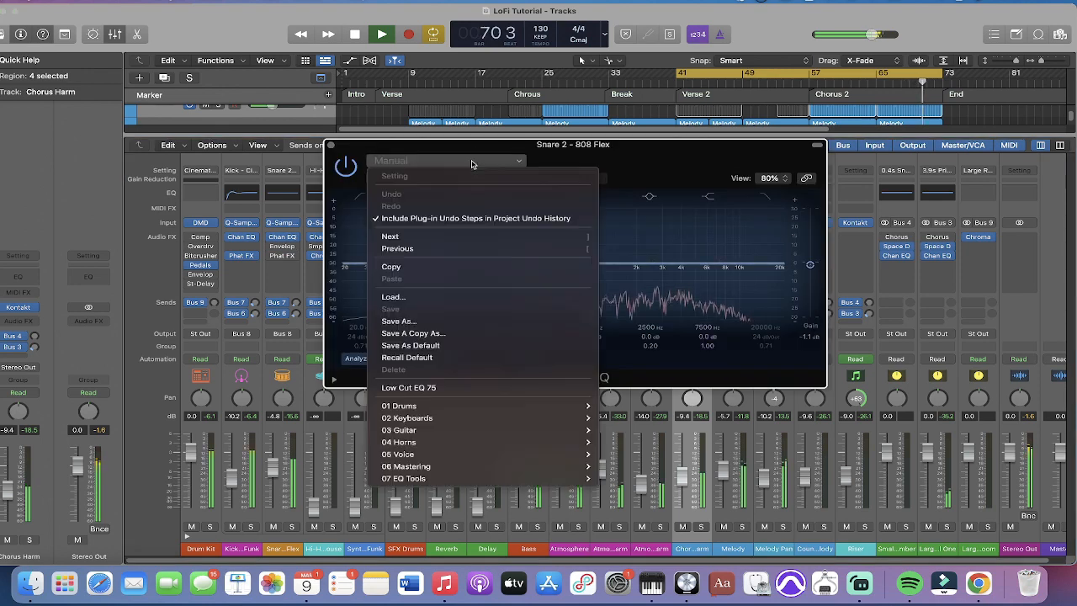
click(460, 386)
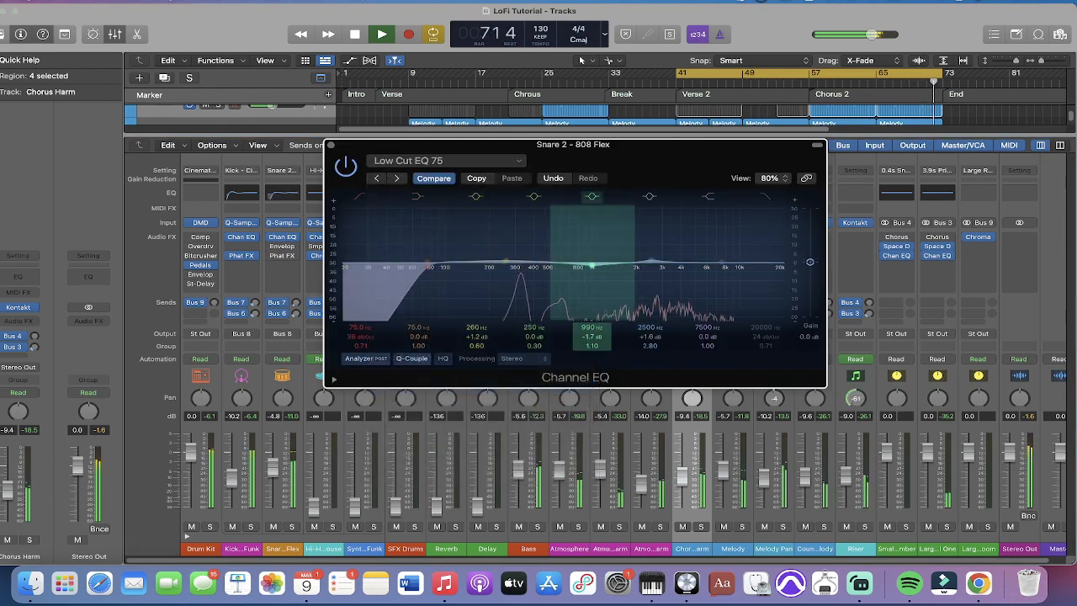
drag(591, 337, 591, 288)
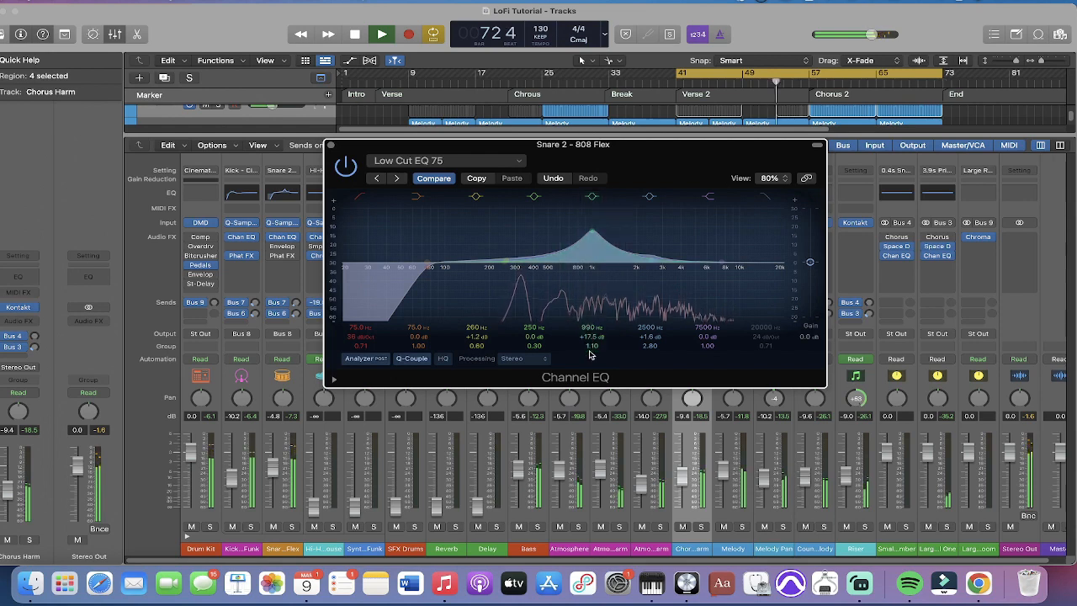
mouse_move(590, 354)
mouse_down()
mouse_move(589, 321)
mouse_move(591, 364)
mouse_up()
drag(536, 337, 536, 344)
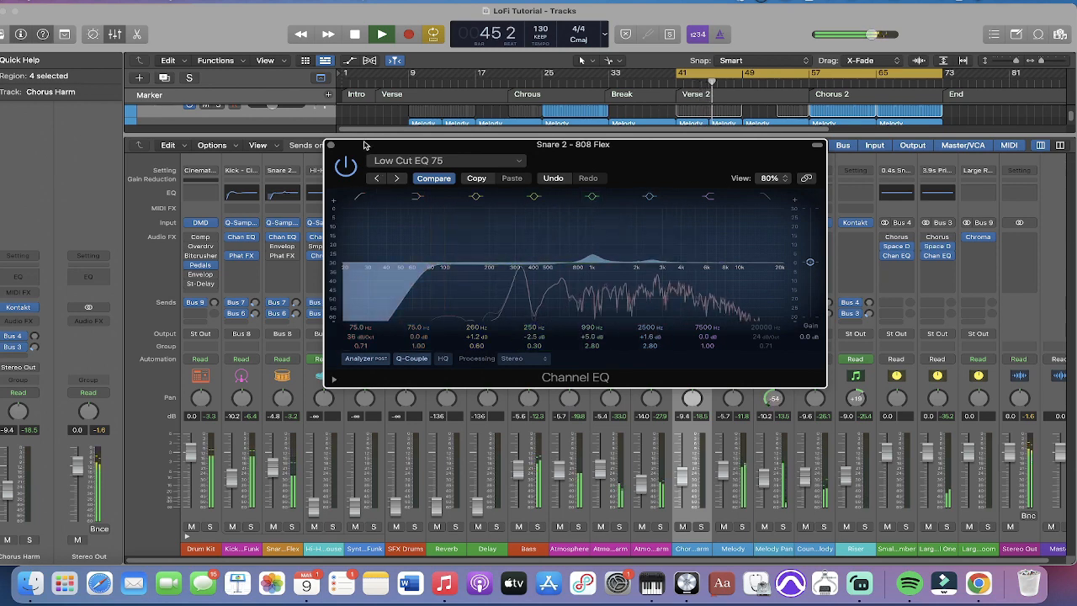
click(331, 144)
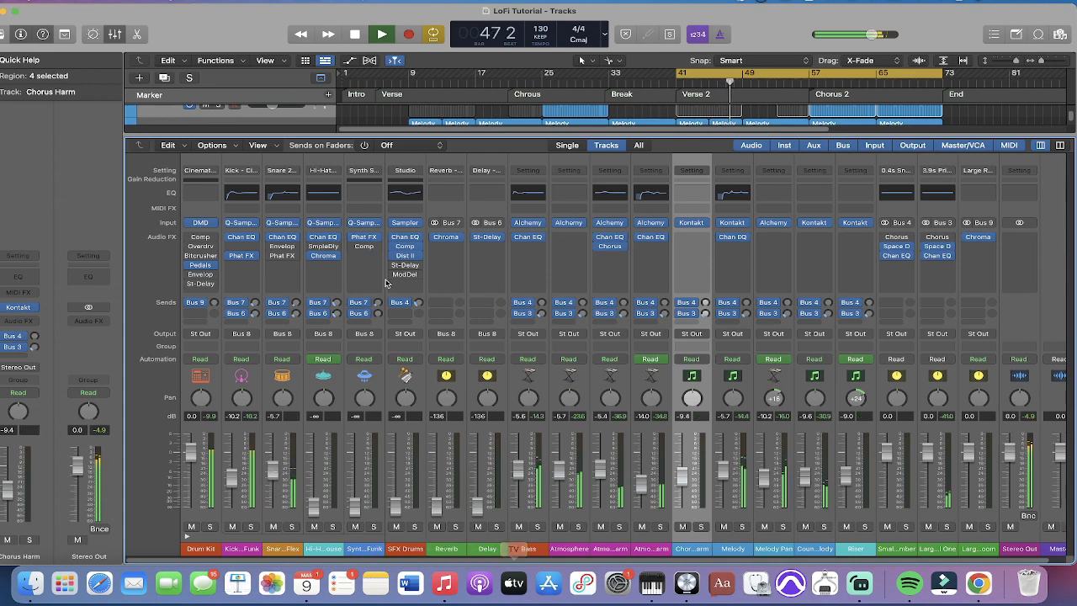
Step: Raise the Hi-Hat fader to about -13 dB and arrange the Hi-Hat and Snare 2 Channel EQs side by side for playback
drag(314, 502, 314, 478)
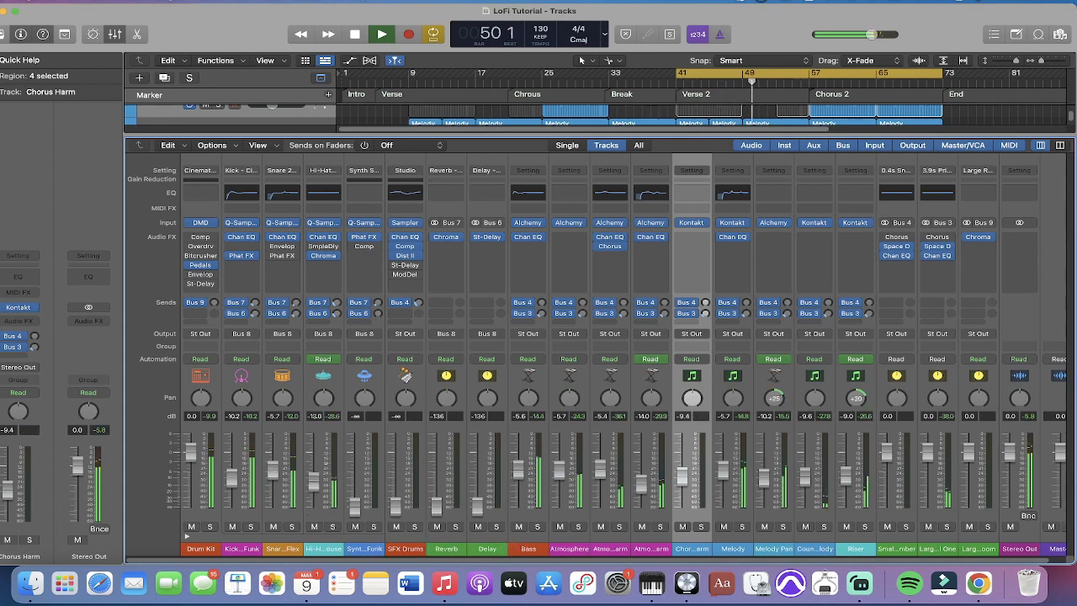
click(322, 236)
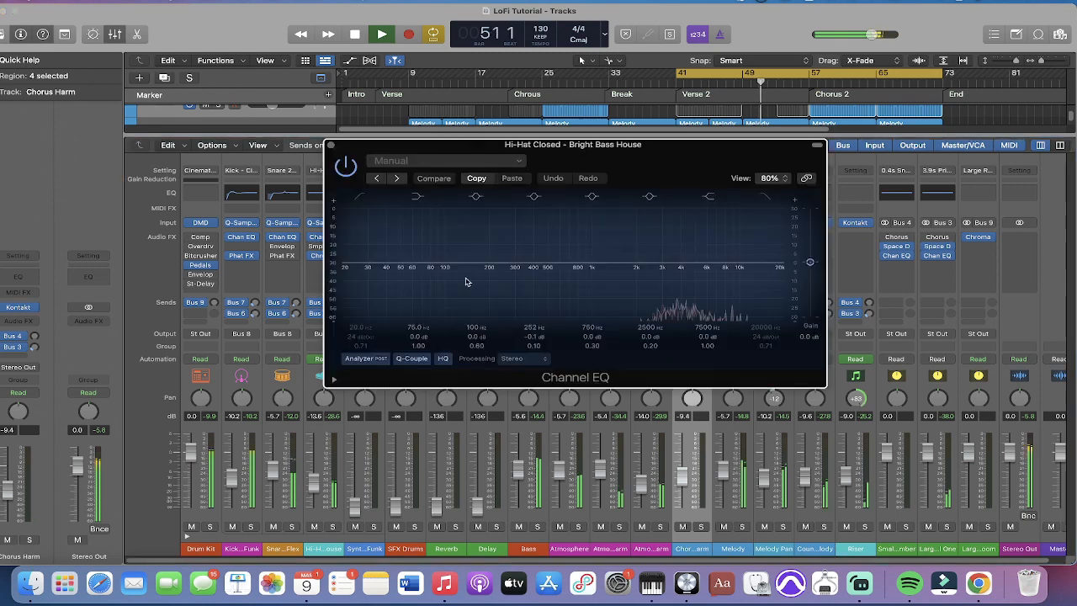
key(space)
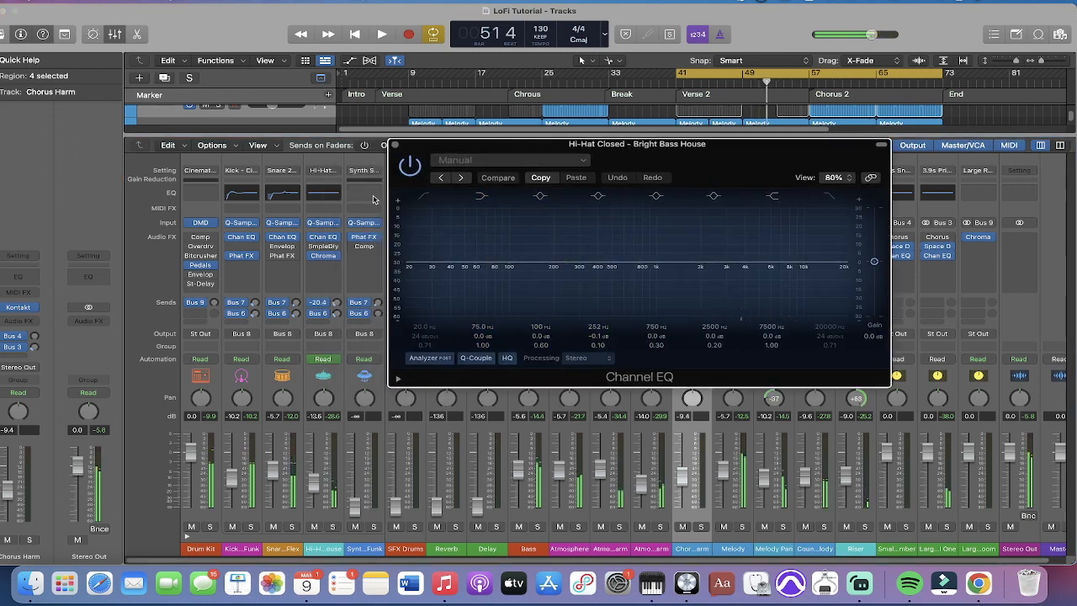
click(282, 196)
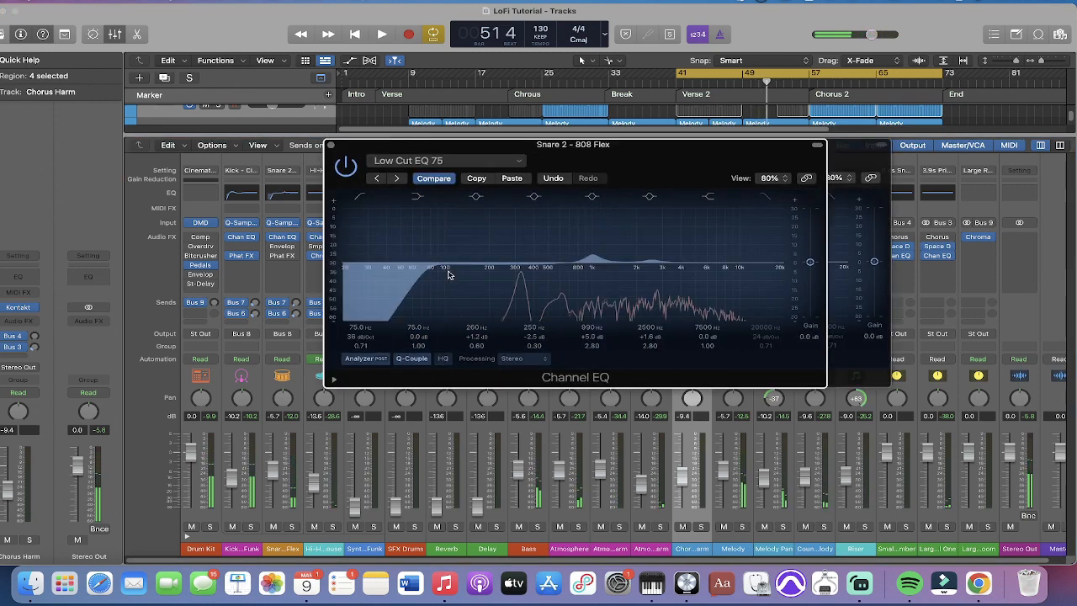
drag(606, 155, 502, 200)
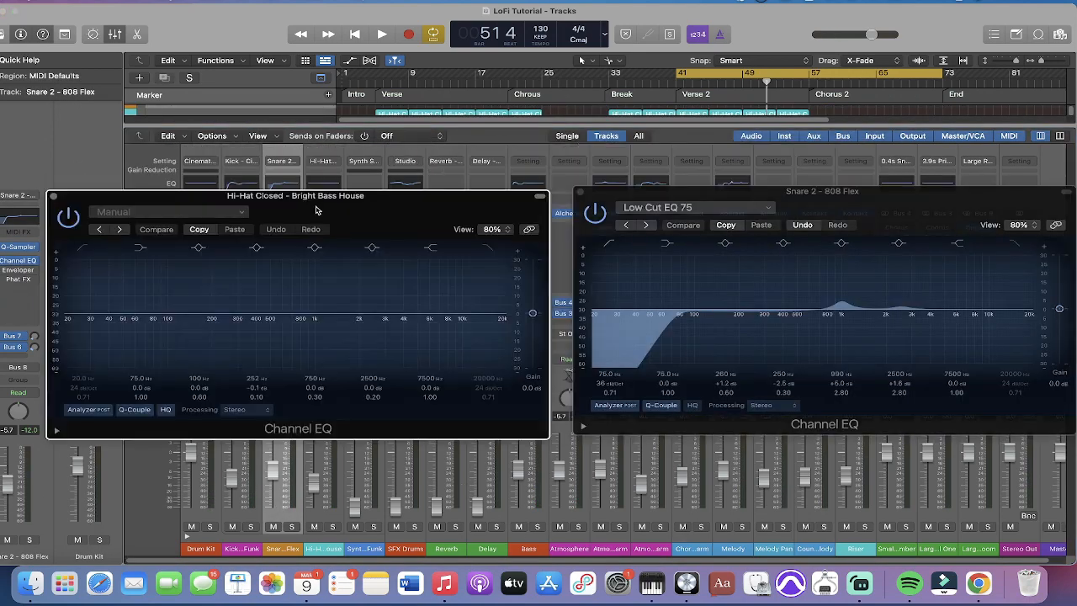
key(space)
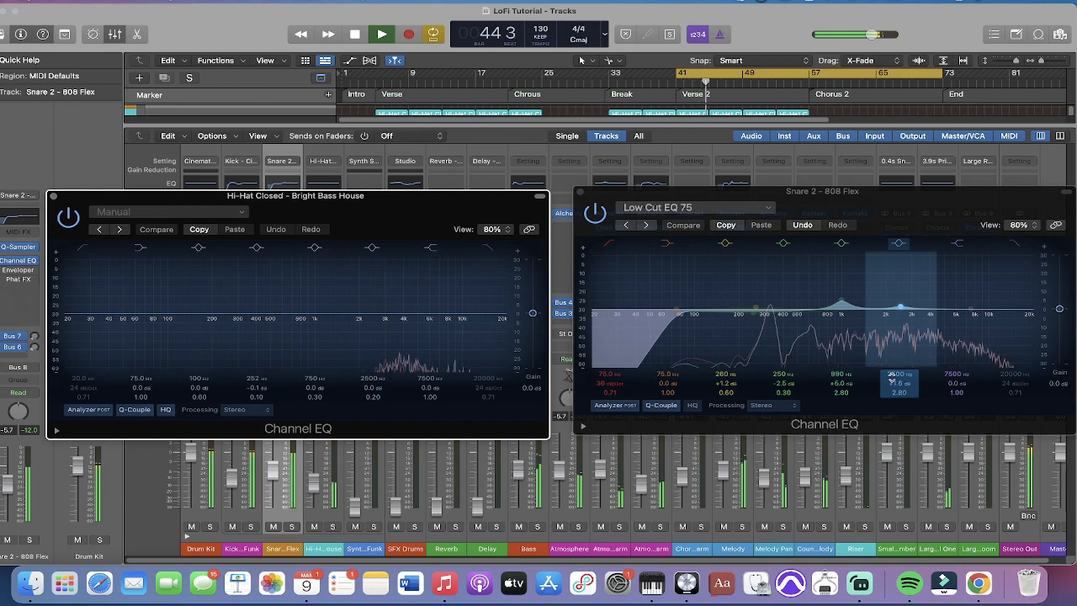
Step: Refine Snare 2's EQ: 2500 Hz band to 2120 Hz, high shelf to 4720 Hz at -5.5 dB, 990 Hz band to 1380 Hz, high cut off
drag(900, 308, 888, 308)
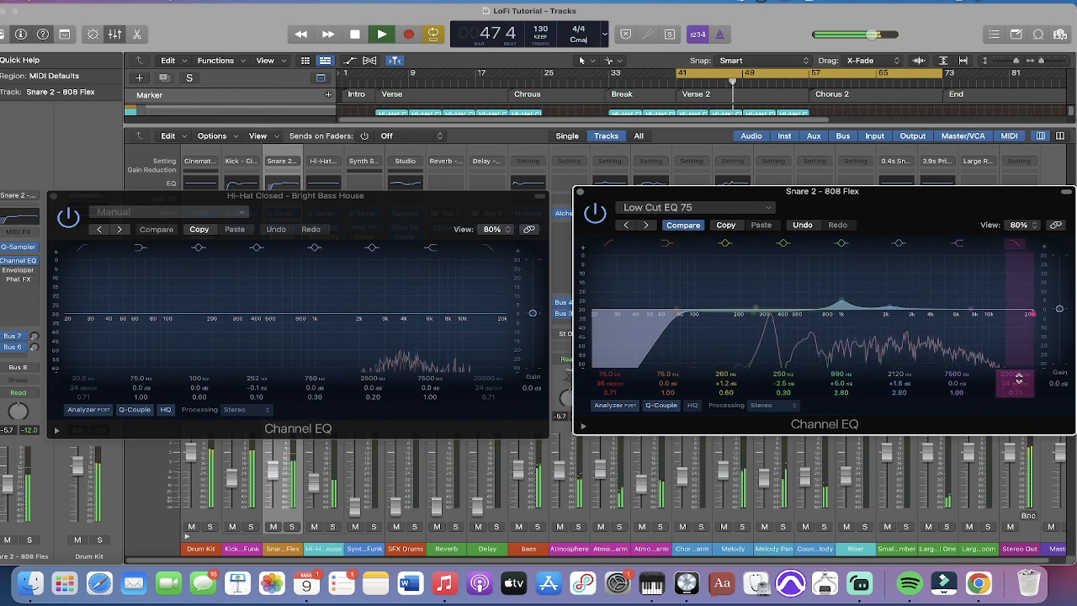
drag(1019, 379, 1019, 396)
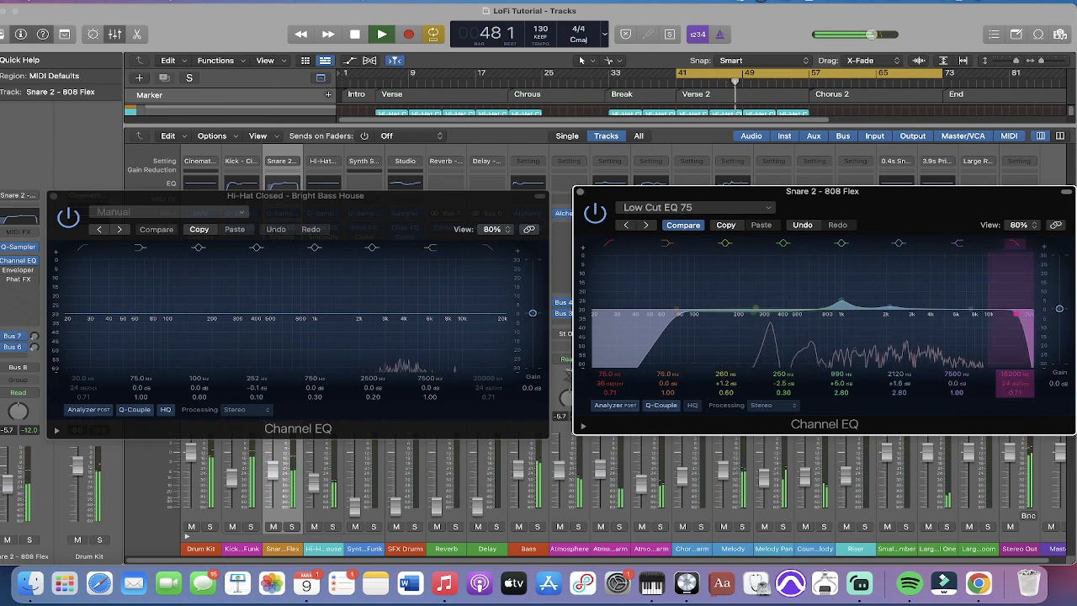
click(1014, 244)
drag(946, 382, 951, 379)
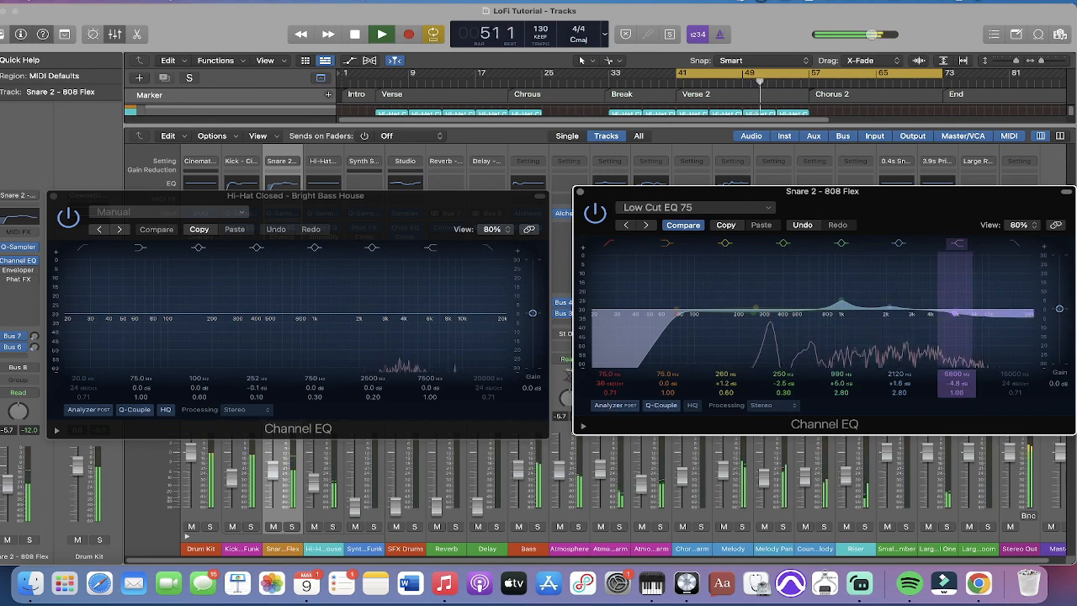
drag(950, 379, 956, 372)
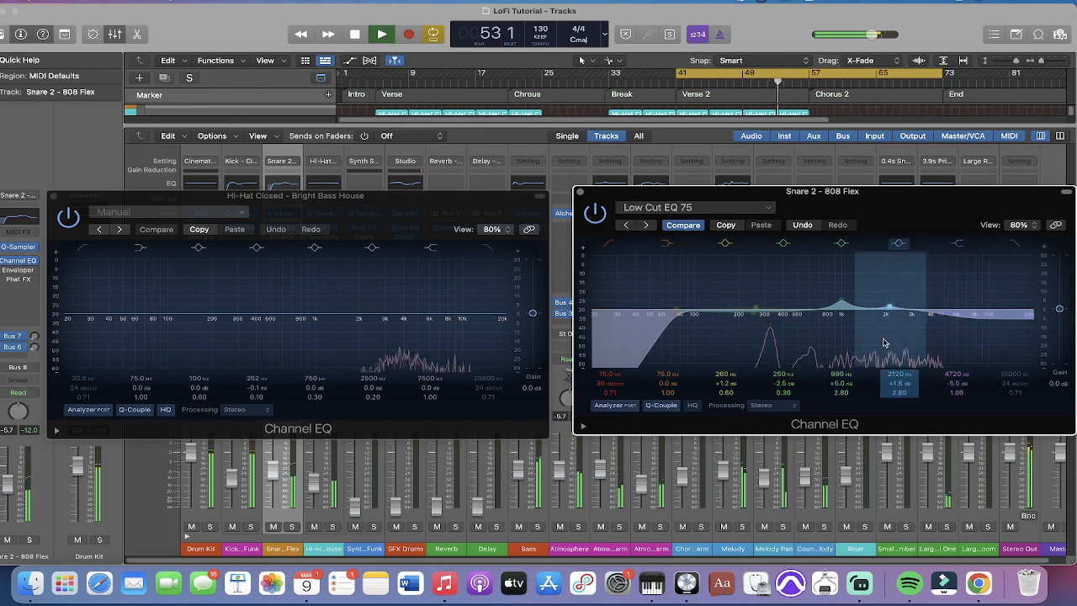
drag(838, 374, 839, 362)
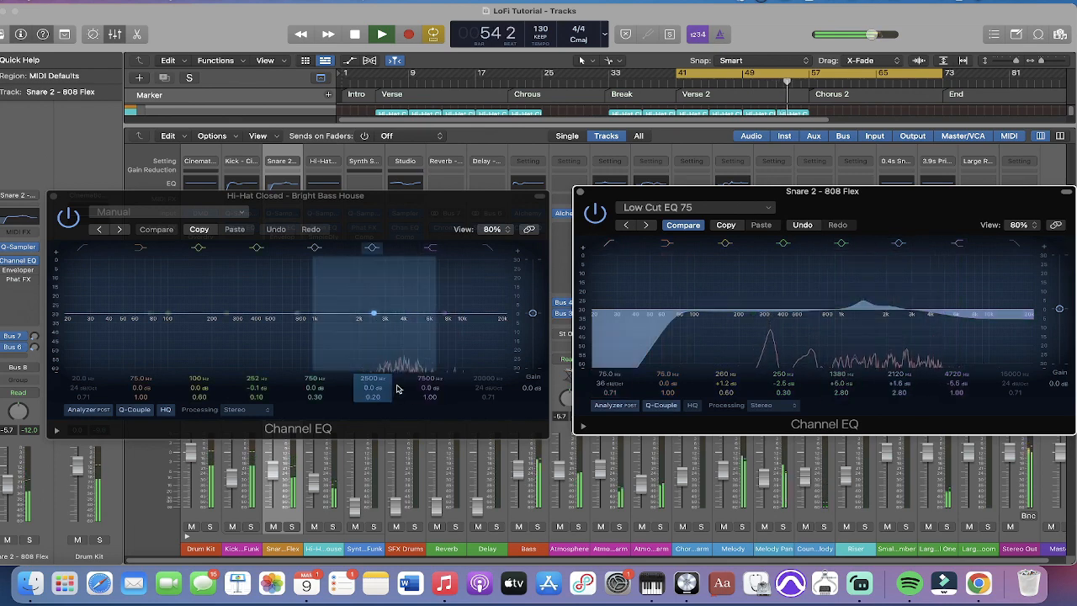
Step: Set the Hi-Hat EQ's high shelf to 3100 Hz at +1.8 dB and adjust its 2500 Hz band
drag(422, 385, 427, 388)
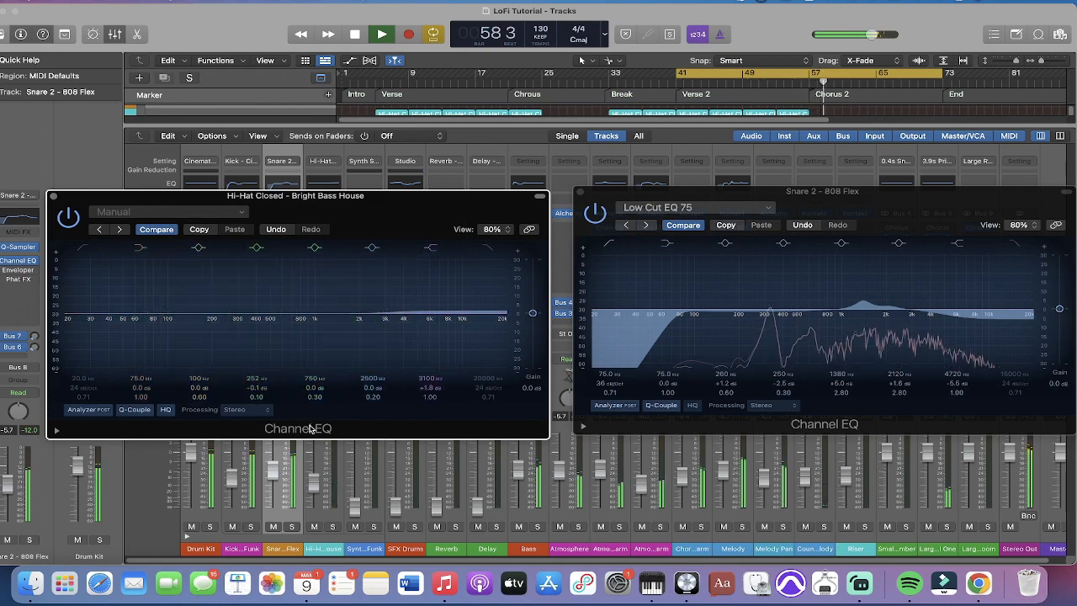
drag(373, 383, 374, 392)
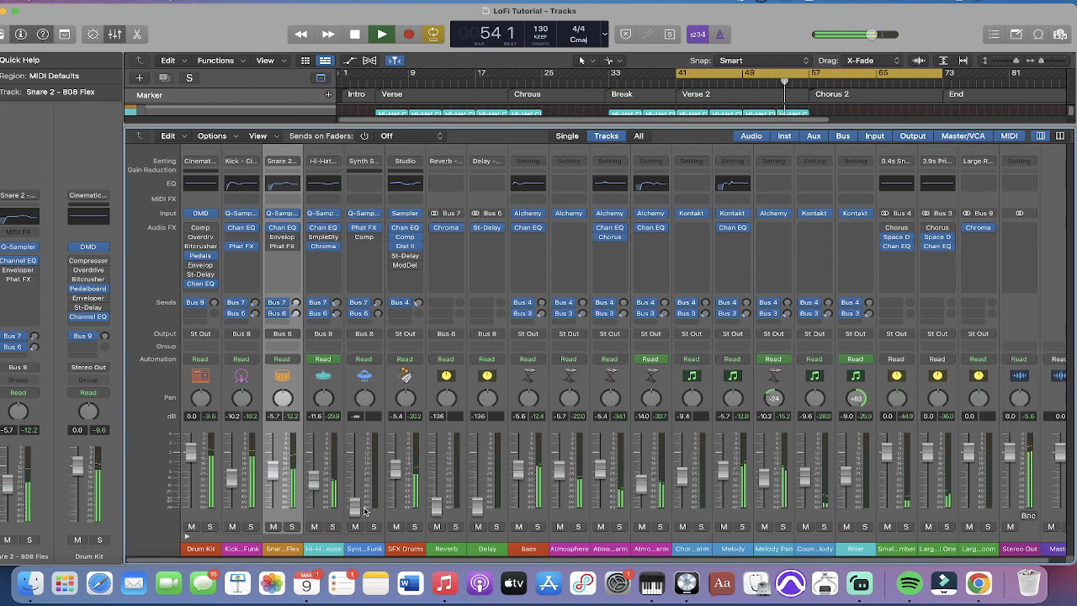
Step: Set the Synth Funk drum fader to -5.4 dB, bring Reverb and Delay up to 0.0 dB, and stop playback
drag(354, 508, 354, 468)
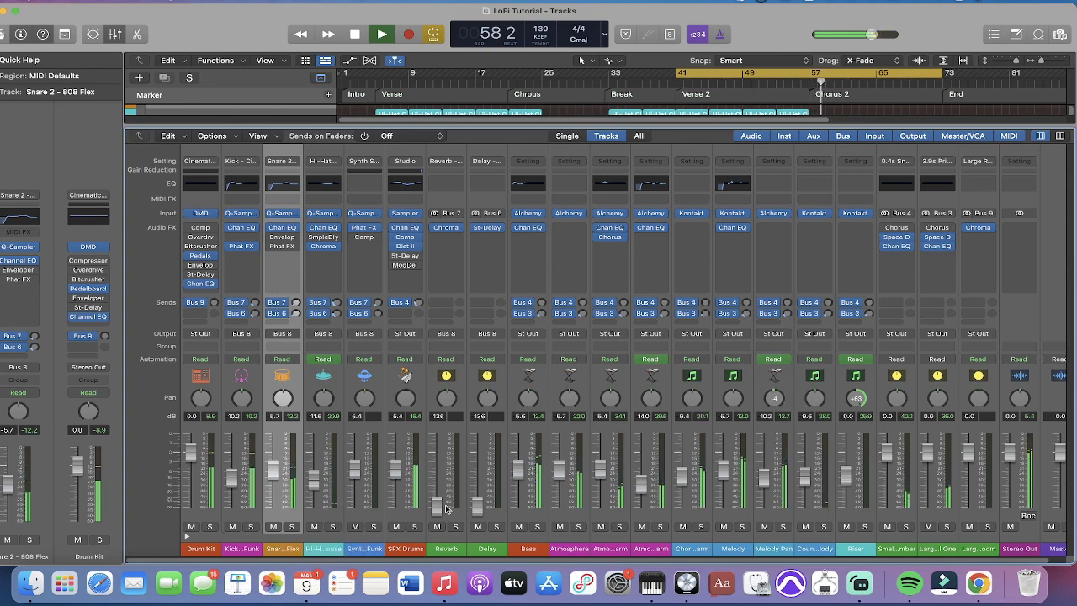
drag(438, 515, 441, 585)
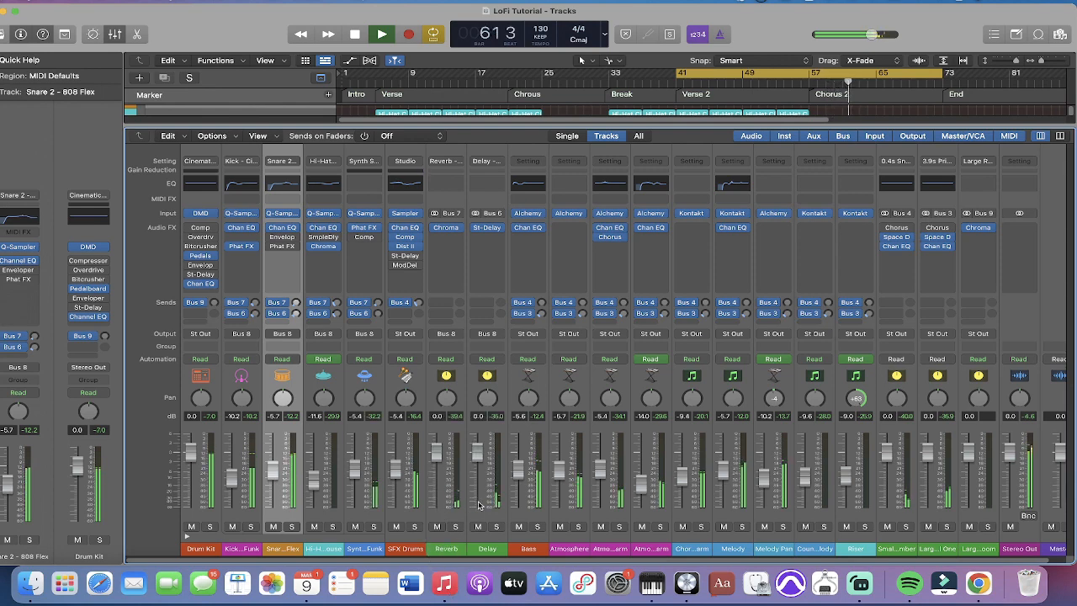
key(space)
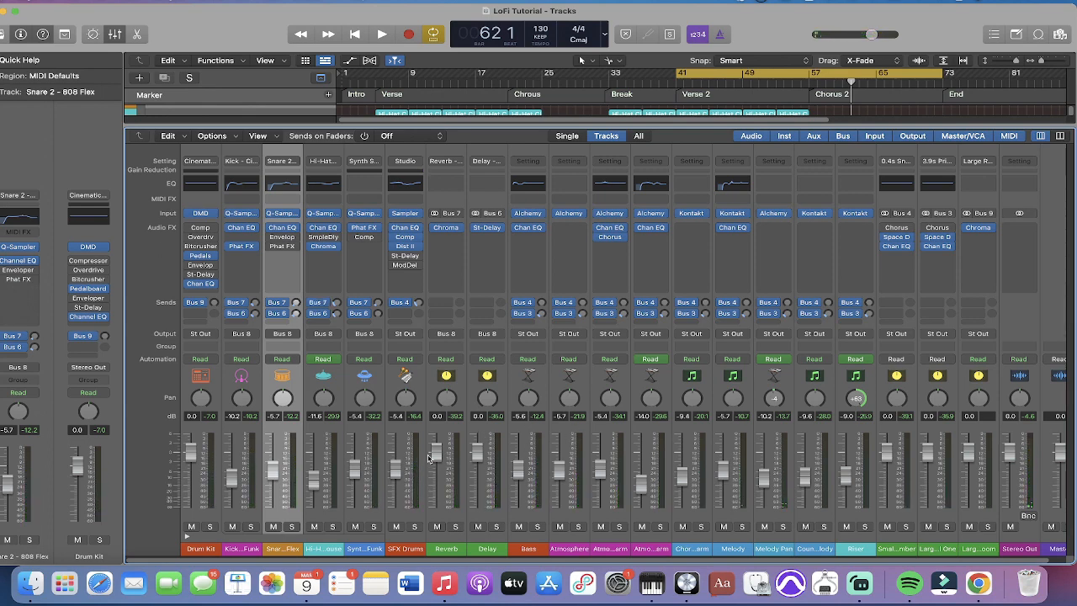
Step: Lower the Melody fader to -10.0 dB during playback and set its Channel EQ's Peak 3 band to 1230 Hz at +1.4 dB
key(space)
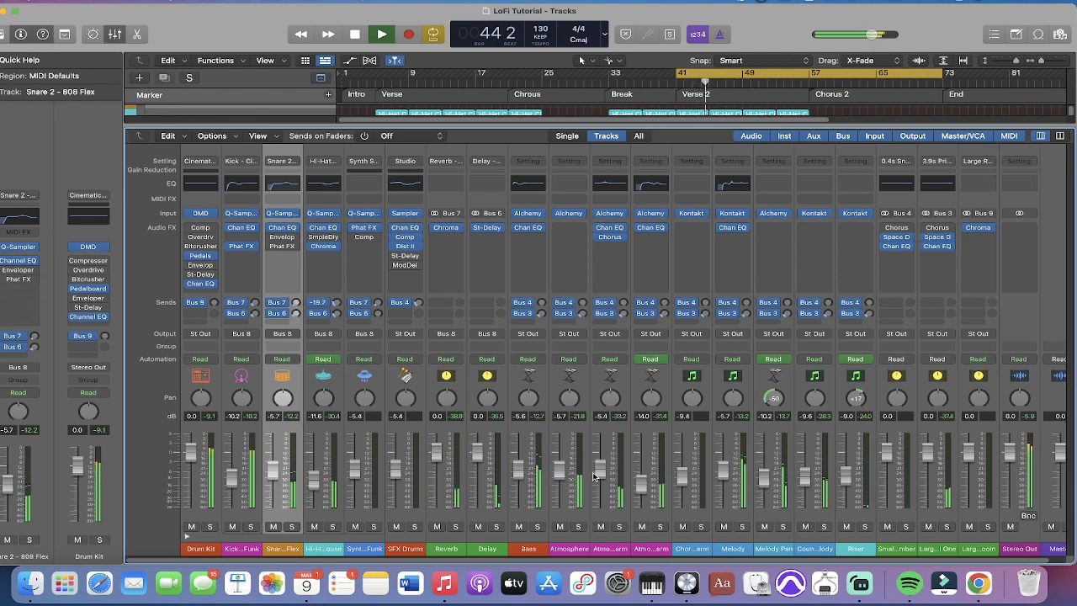
drag(725, 473, 725, 482)
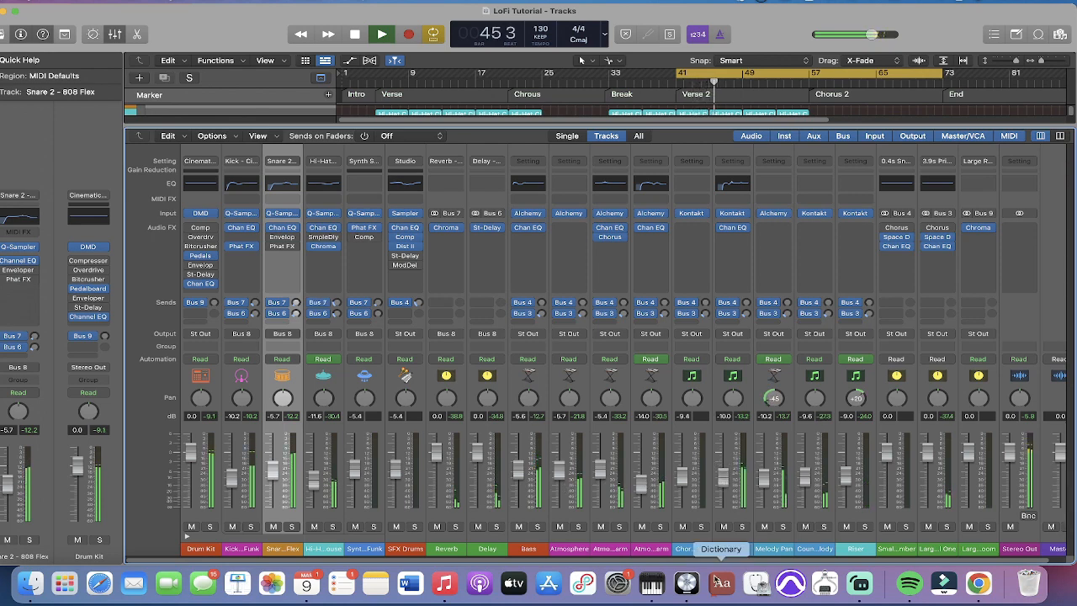
click(734, 227)
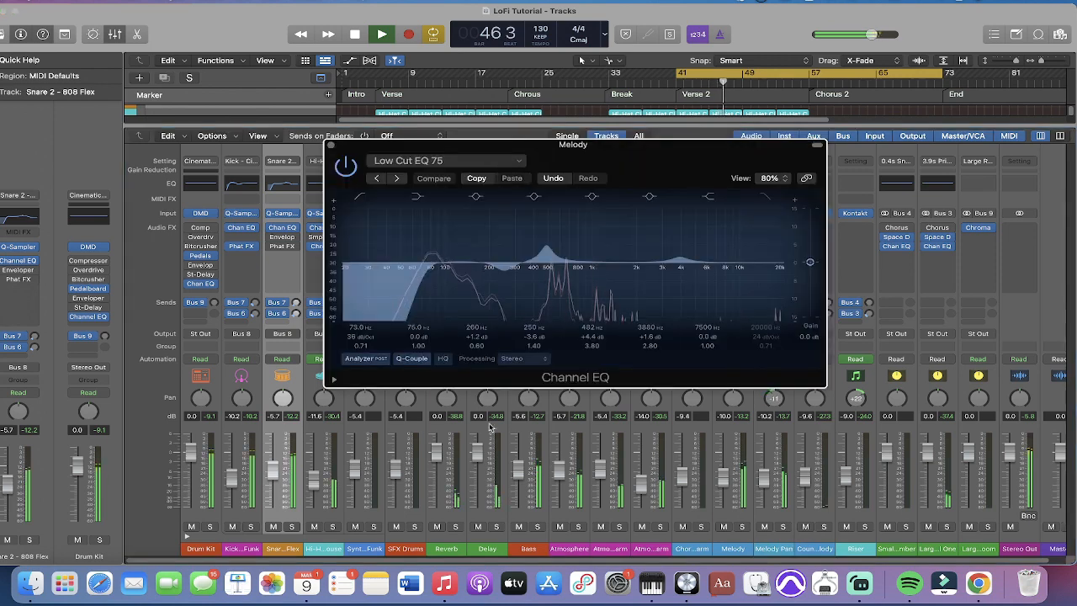
drag(602, 334, 602, 361)
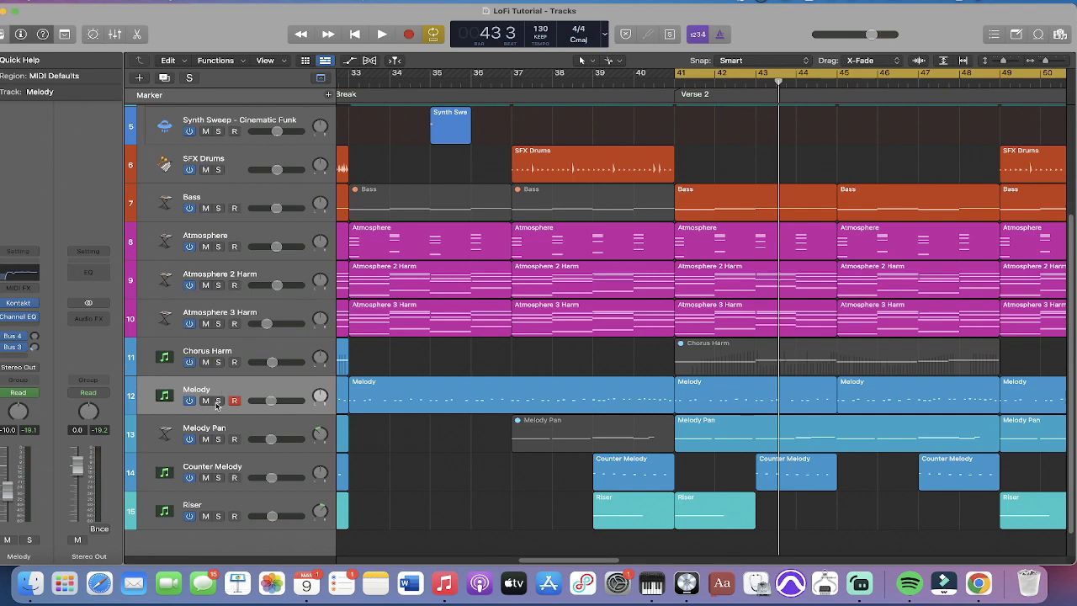
Step: Solo the Melody and Counter Melody tracks and bring up the mixer
click(217, 401)
click(217, 479)
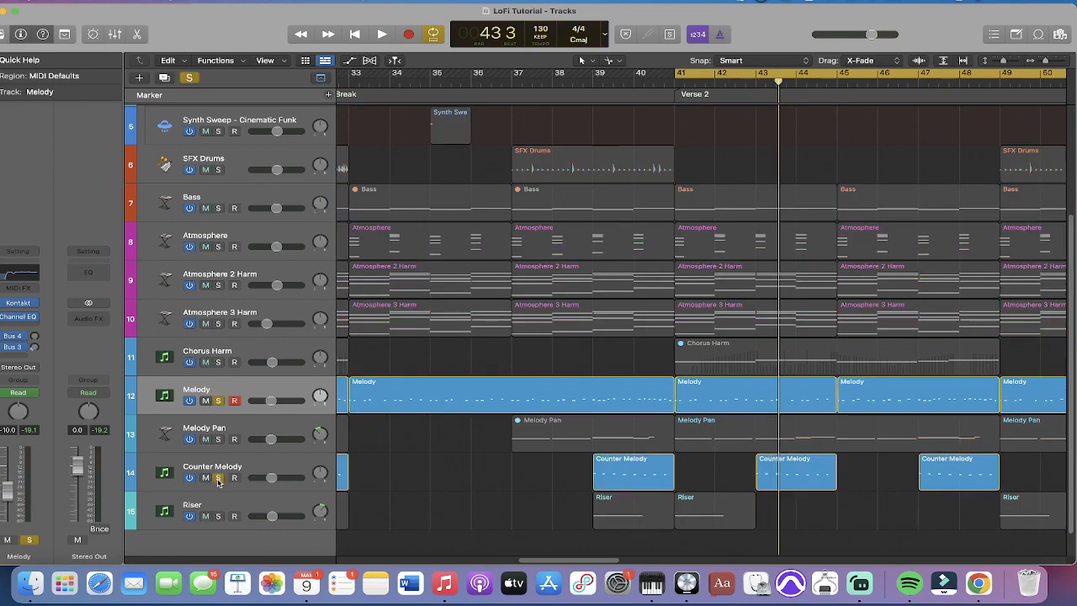
key(x)
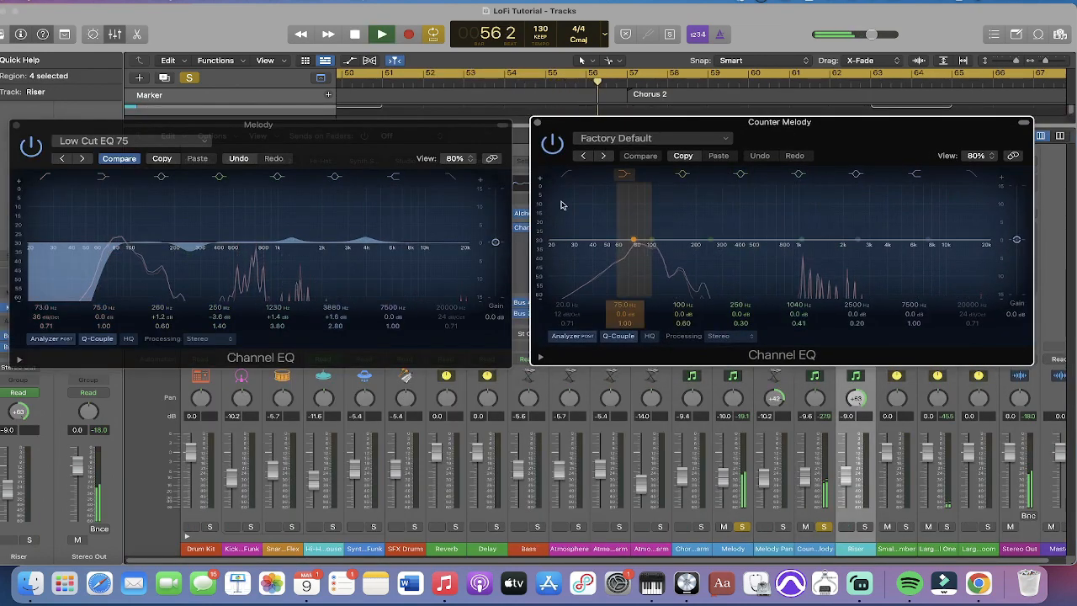
Step: Load the Low Cut EQ 75 preset in Counter Melody's Channel EQ and set its low cut to 145 Hz
click(635, 137)
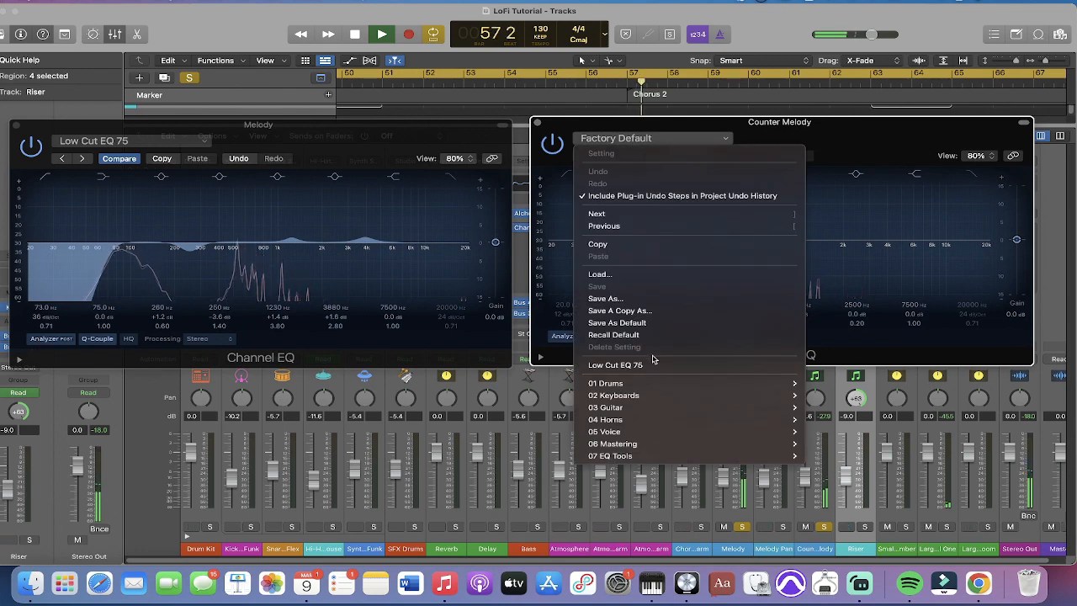
click(707, 367)
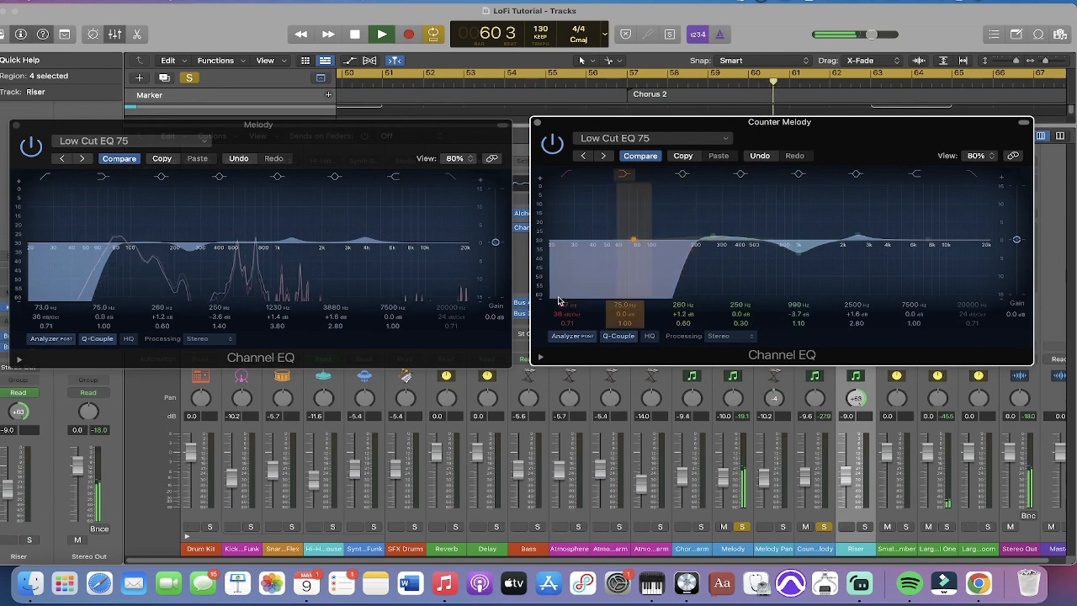
drag(559, 304, 559, 312)
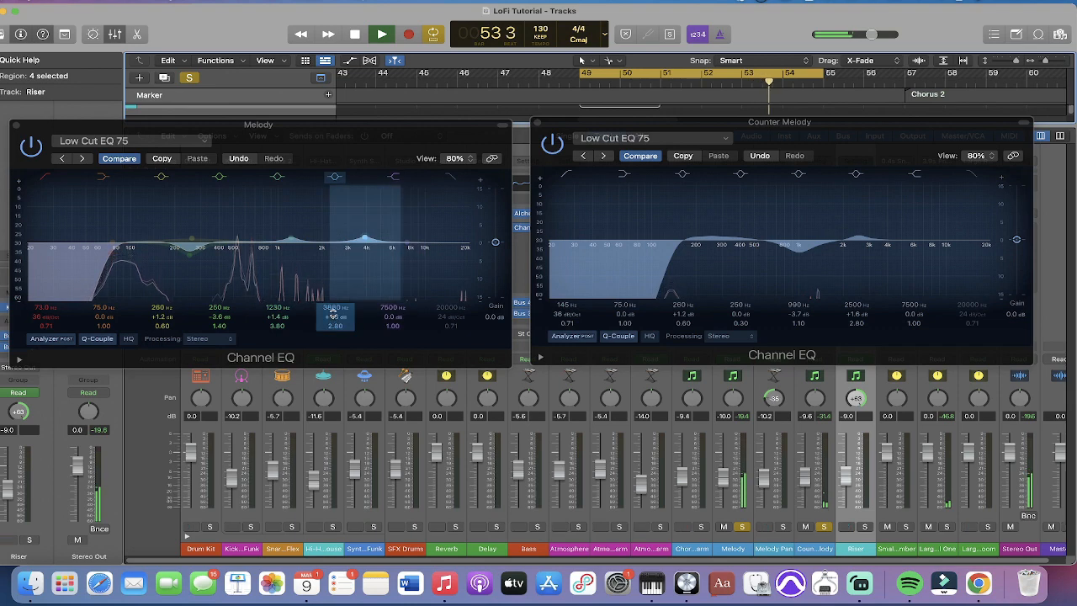
Step: Set Melody's upper EQ bands to 1170 Hz and to 2120 Hz at -3.9 dB, and Counter Melody's 2500 Hz band to 2920 Hz, Q 0.48
drag(290, 241, 299, 239)
drag(279, 307, 335, 330)
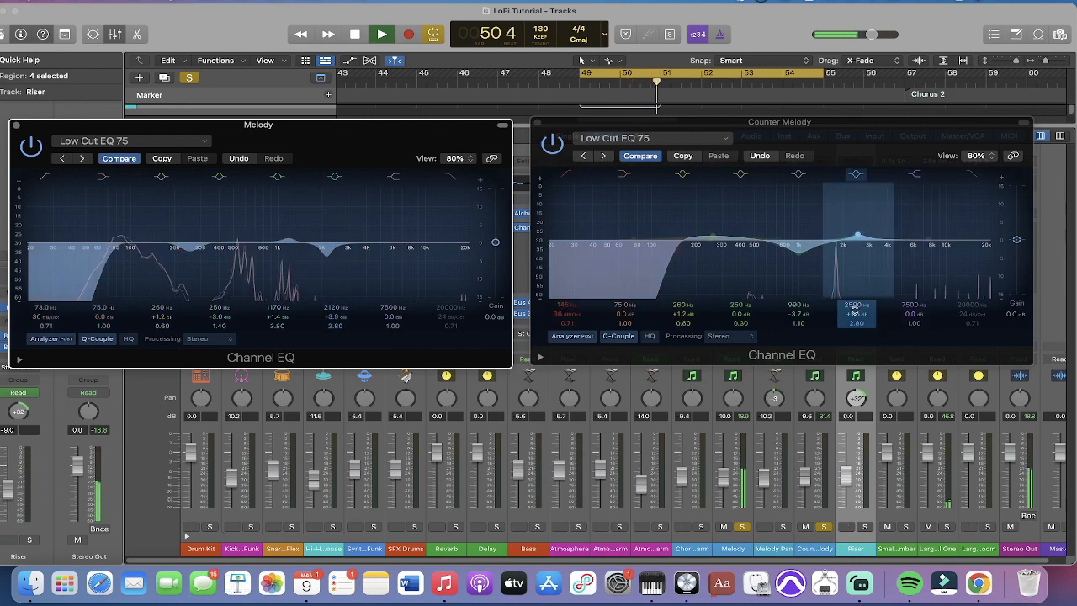
mouse_move(855, 322)
mouse_down()
mouse_move(853, 302)
mouse_move(855, 340)
mouse_up()
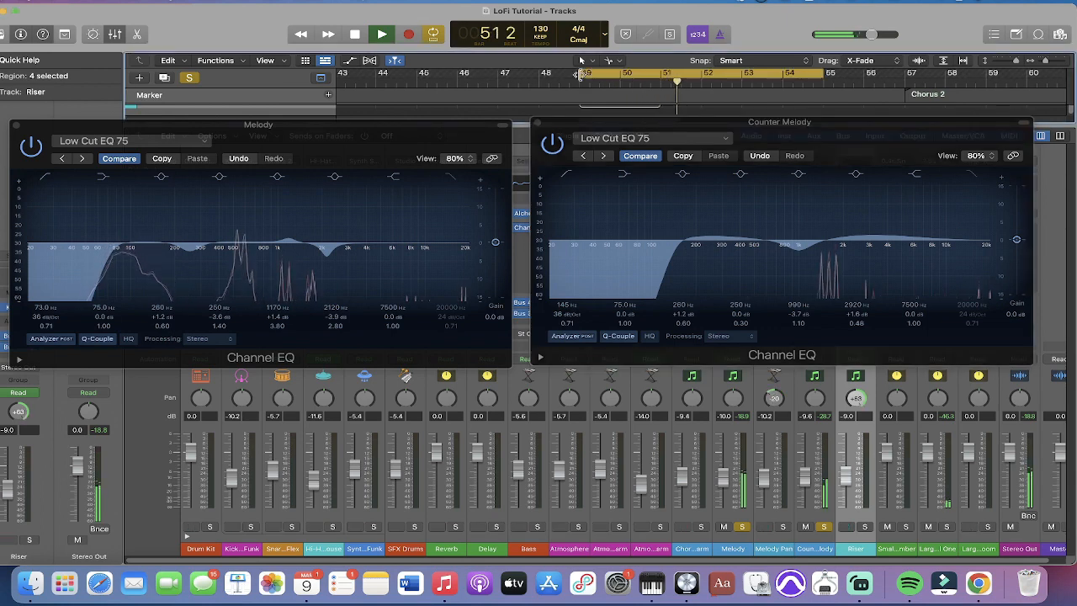
Step: Shorten the cycle range to start at bar 51 and close the Melody and Counter Melody EQ windows
drag(582, 77, 653, 74)
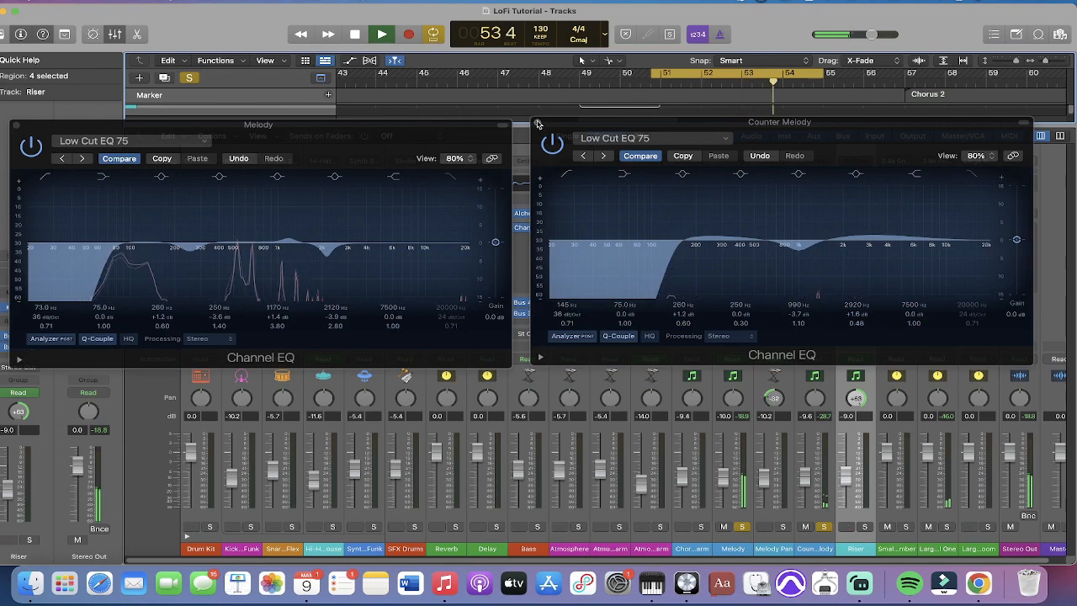
click(538, 123)
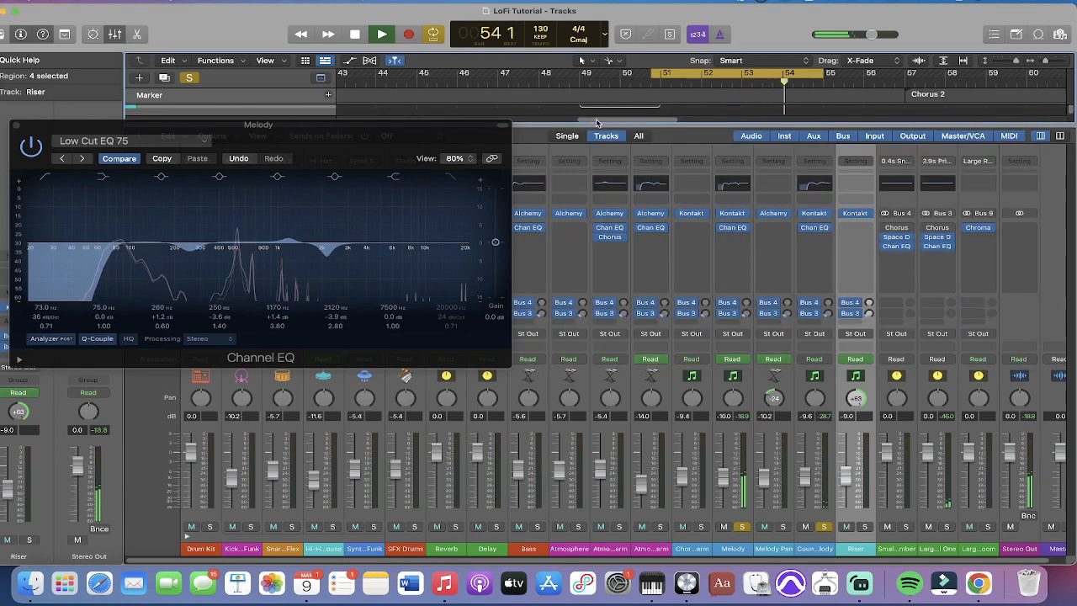
click(17, 127)
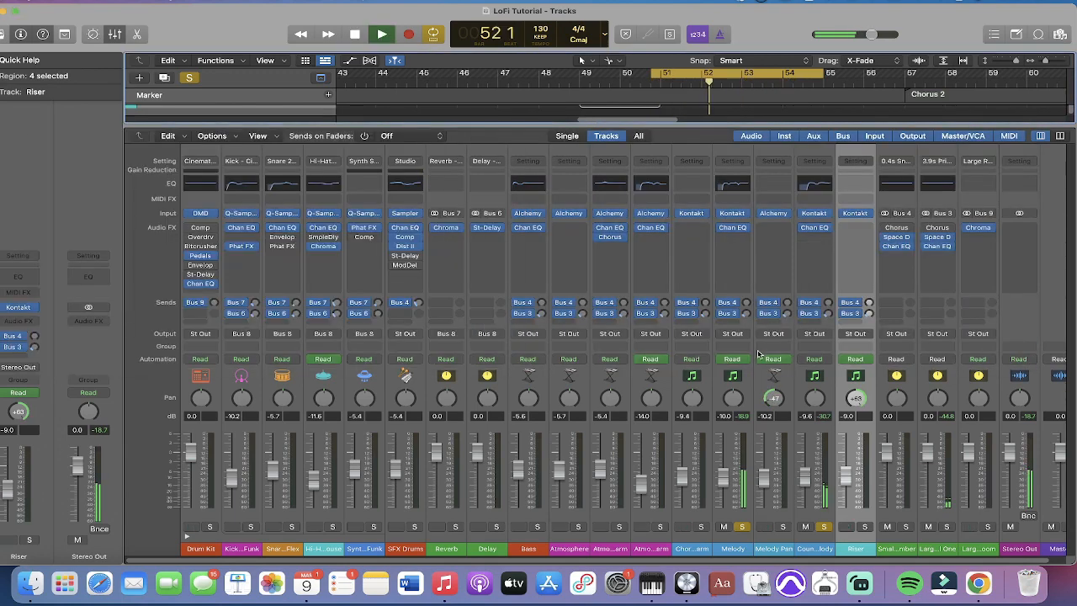
Step: Return to the arrangement, show track automation, and fit the cycle range to the Counter Melody region at bar 51
key(x)
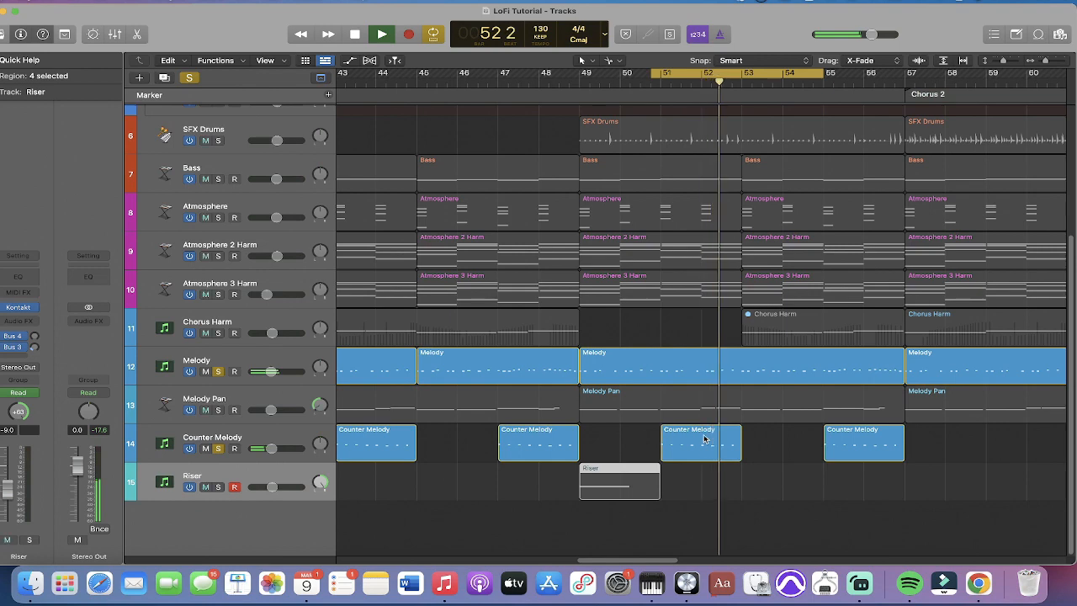
key(a)
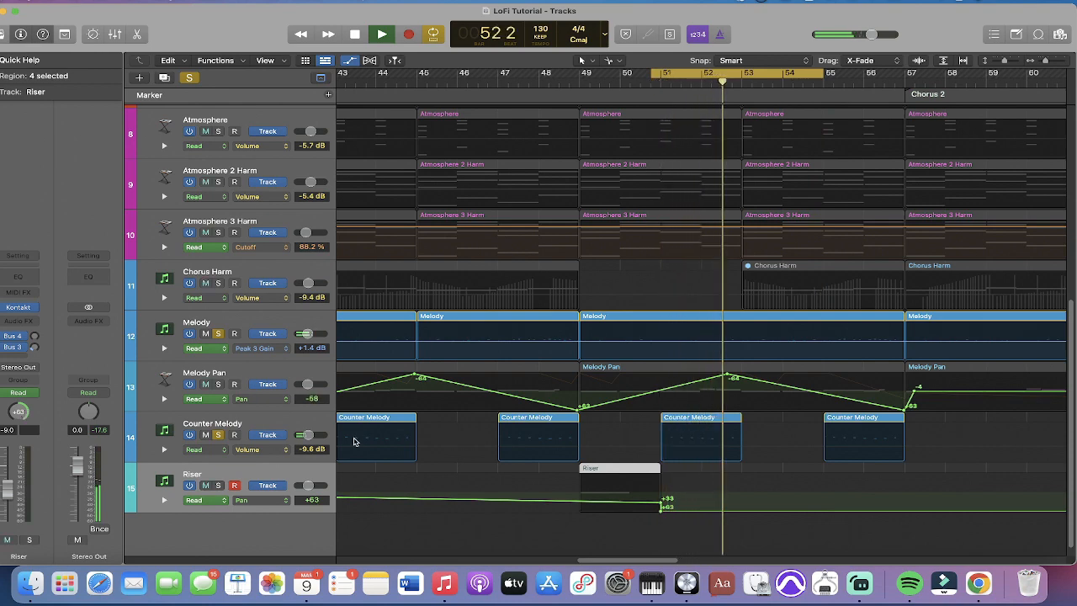
click(303, 427)
key(u)
click(262, 451)
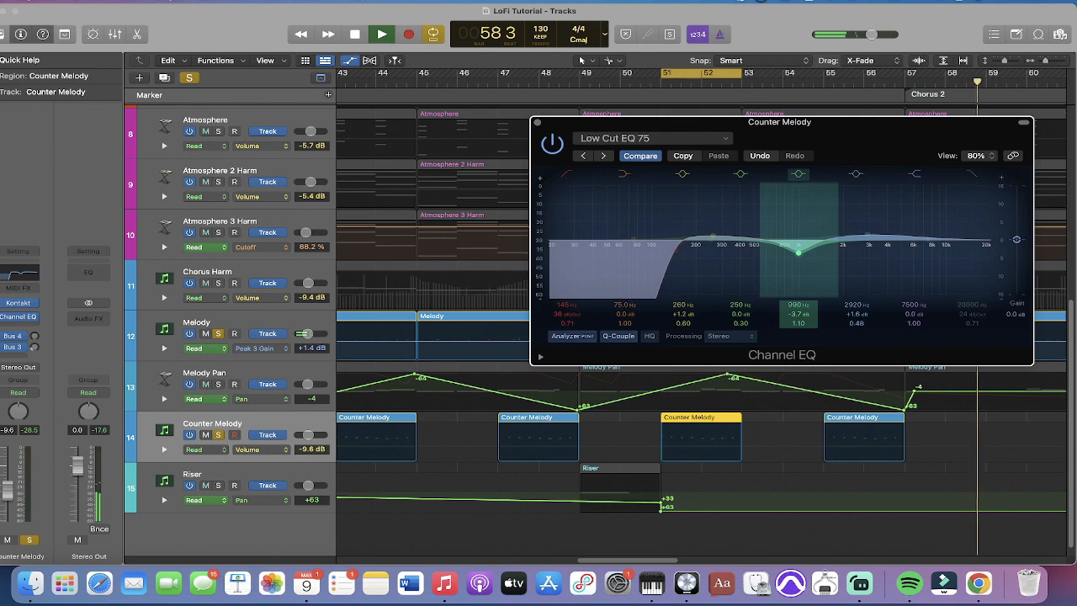
Step: Audition gain changes on Counter Melody's 990 Hz EQ band, set it to -2.5 dB, and close the EQ
drag(798, 252, 798, 204)
key(space)
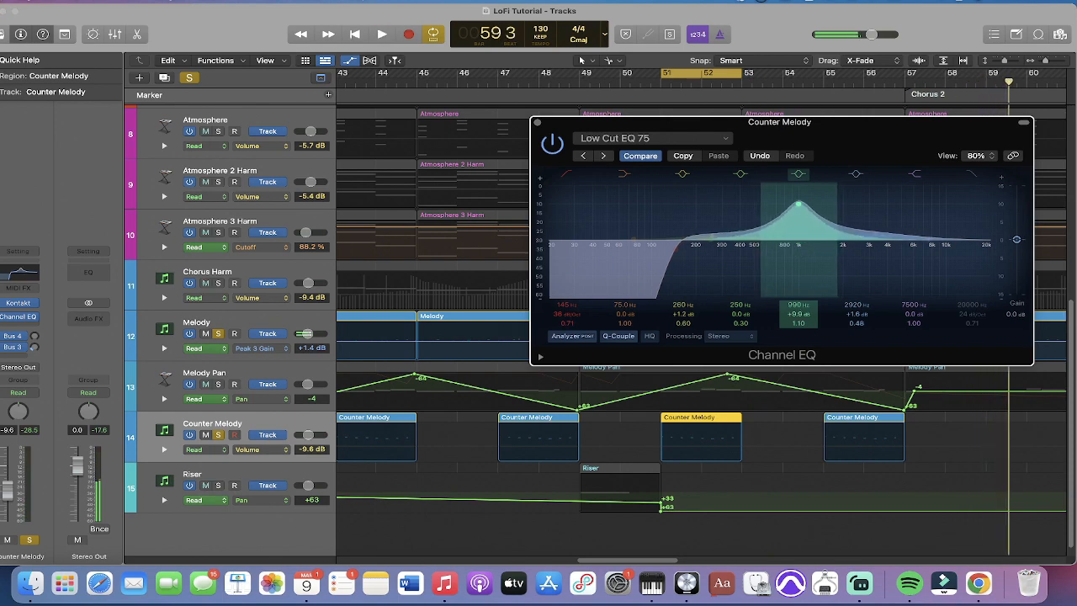
key(space)
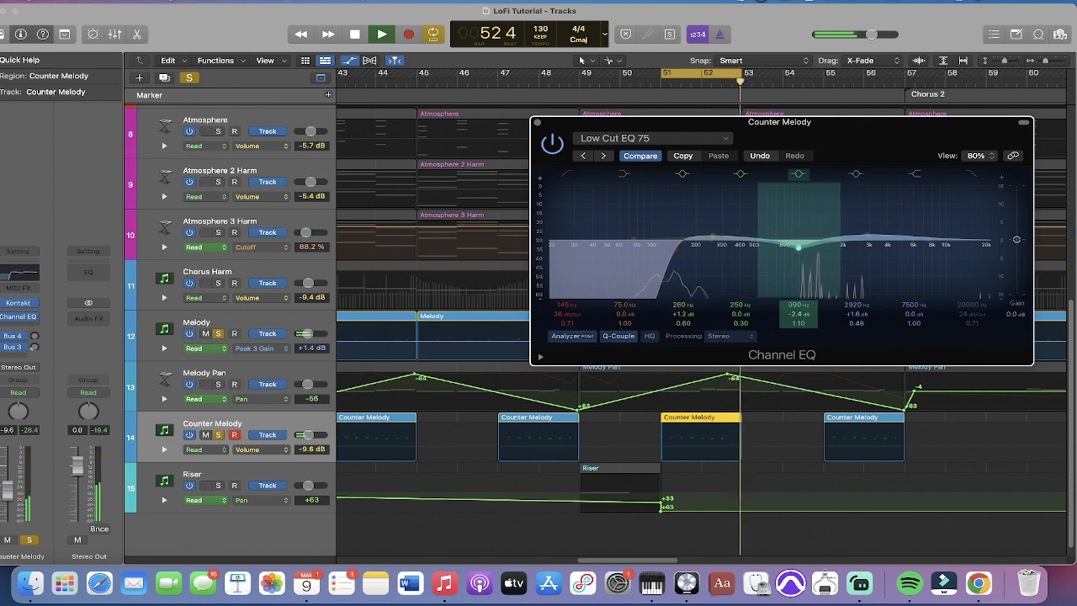
key(space)
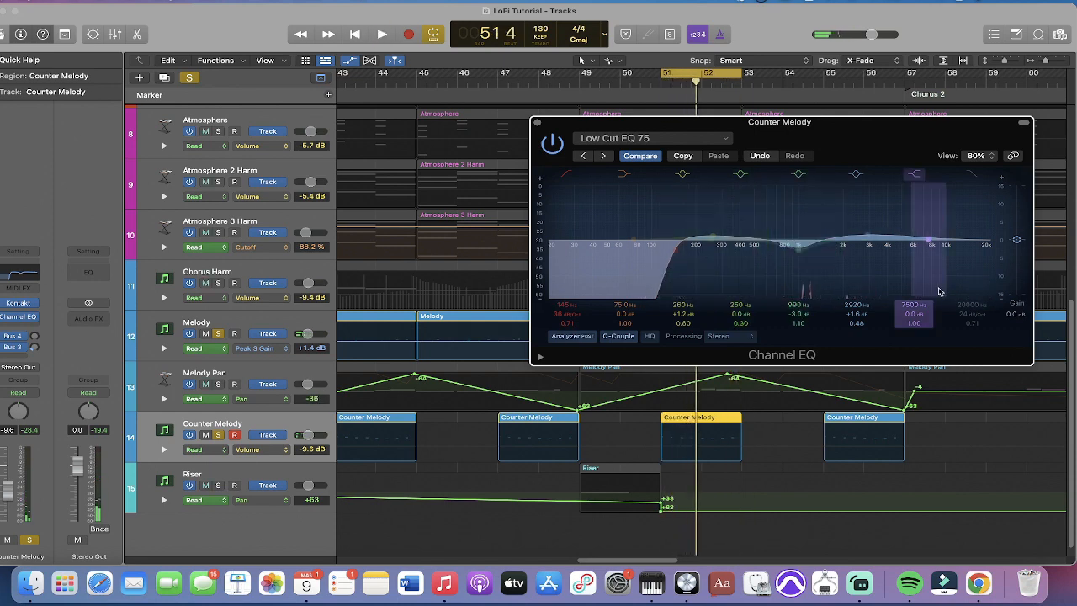
key(space)
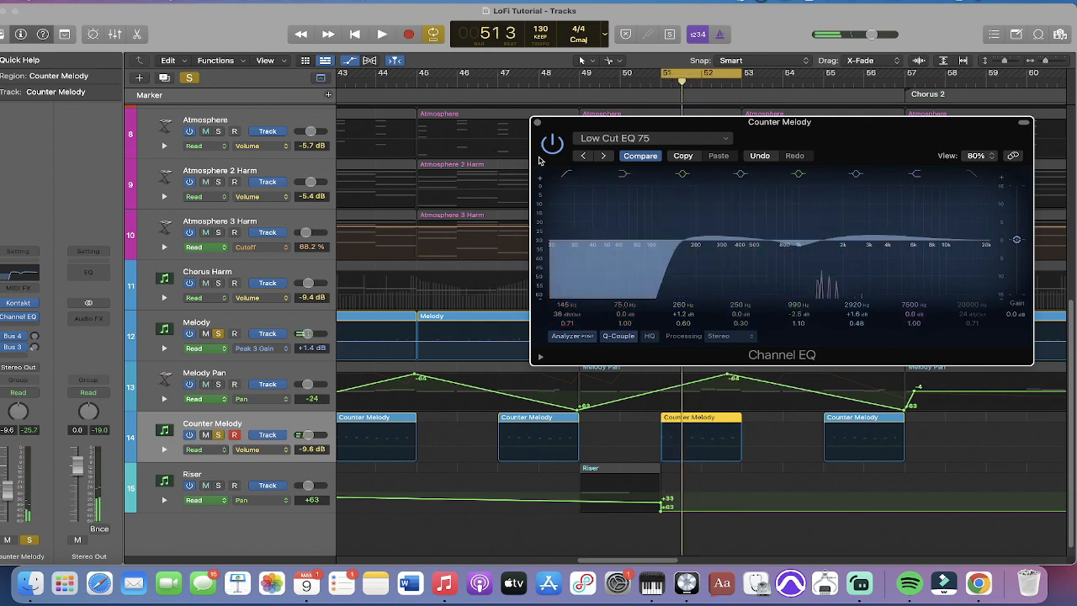
click(536, 123)
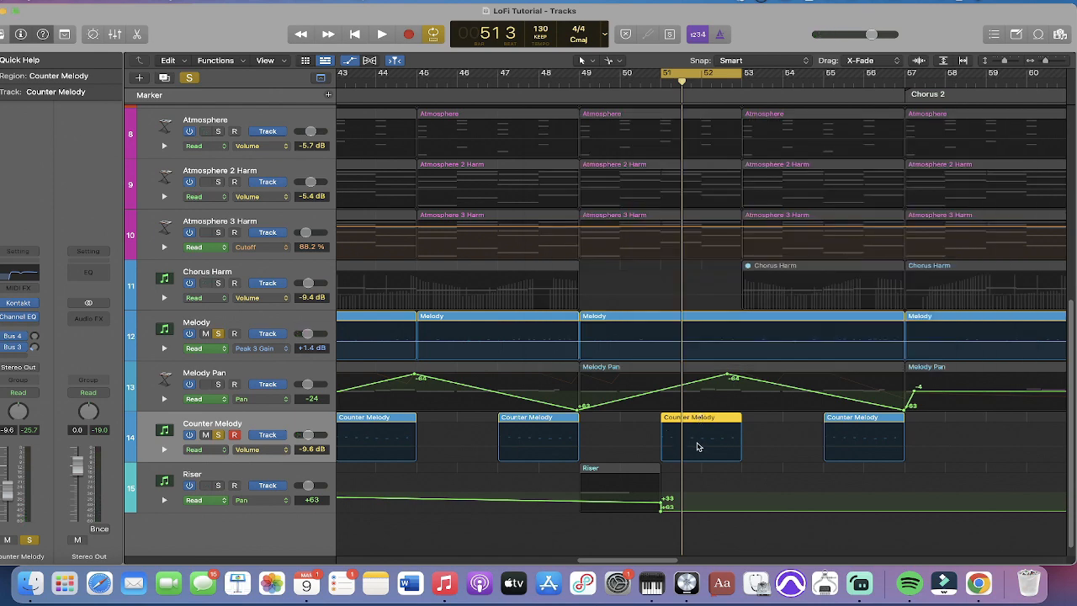
Step: Recheck Counter Melody's Channel EQ and set the track's automation parameter to the EQ's Peak 3 Gain
click(695, 447)
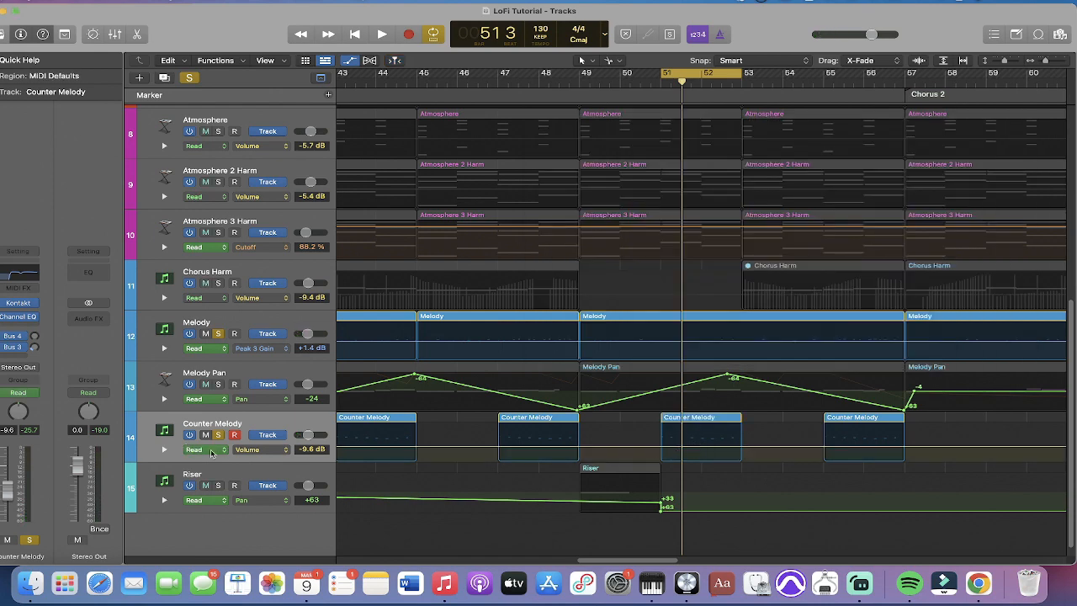
click(255, 450)
mouse_move(271, 427)
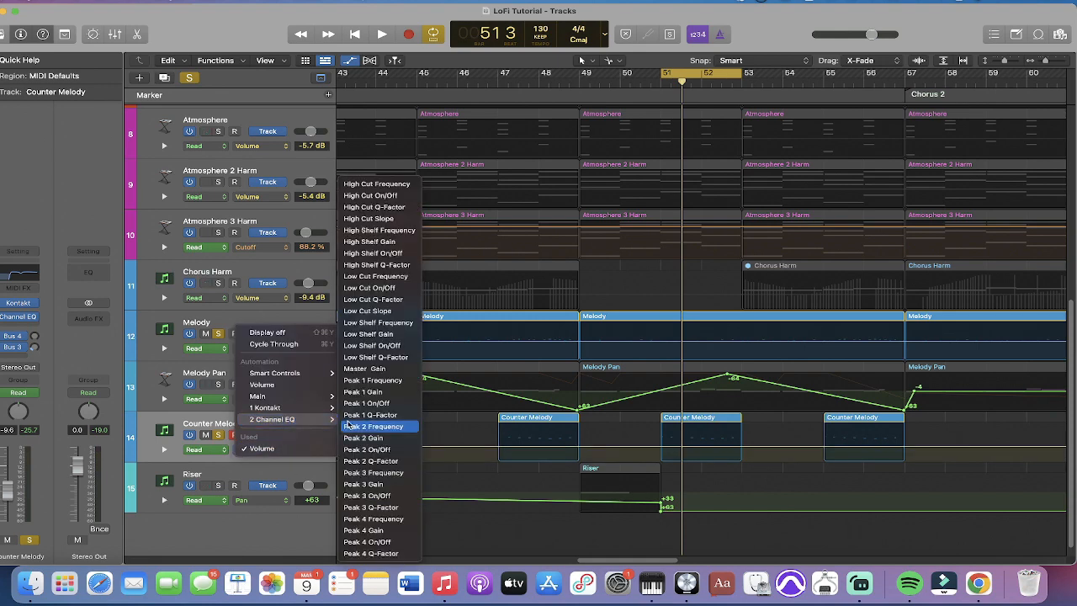
click(21, 318)
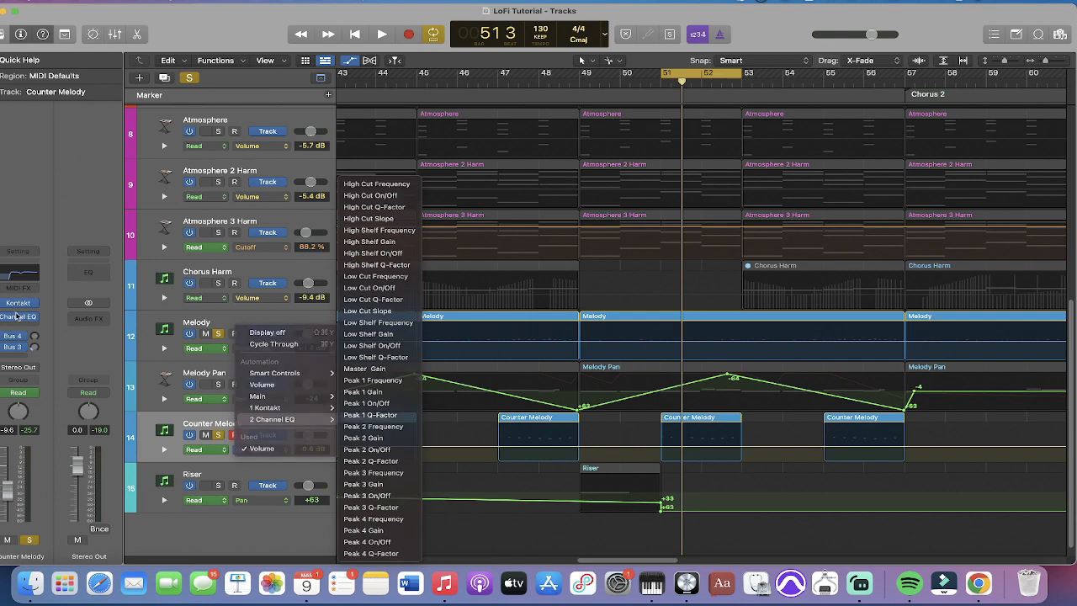
click(18, 319)
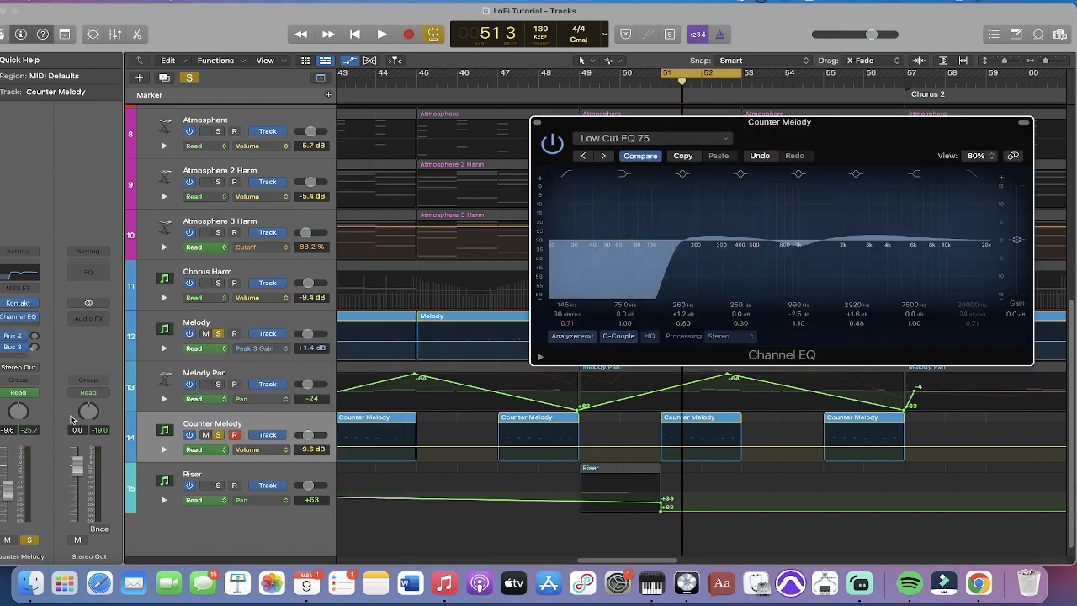
click(21, 319)
click(258, 449)
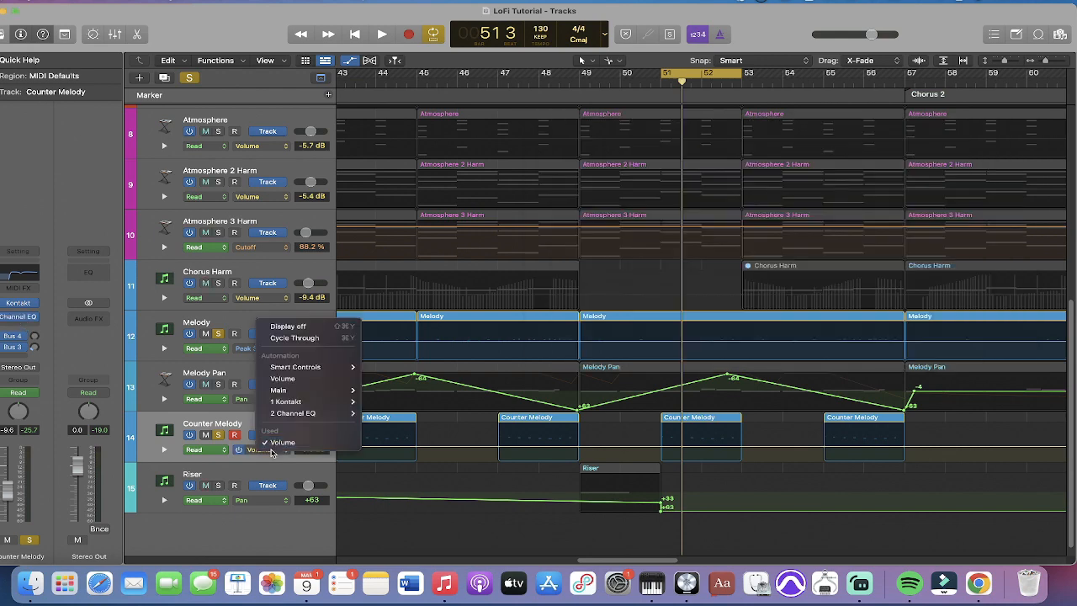
mouse_move(294, 413)
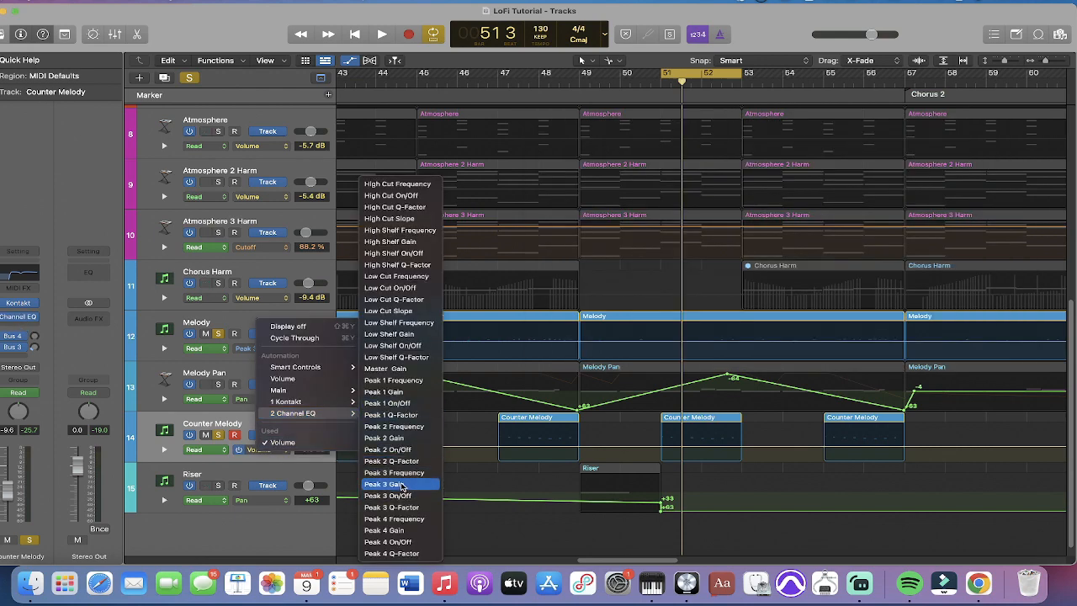
click(386, 483)
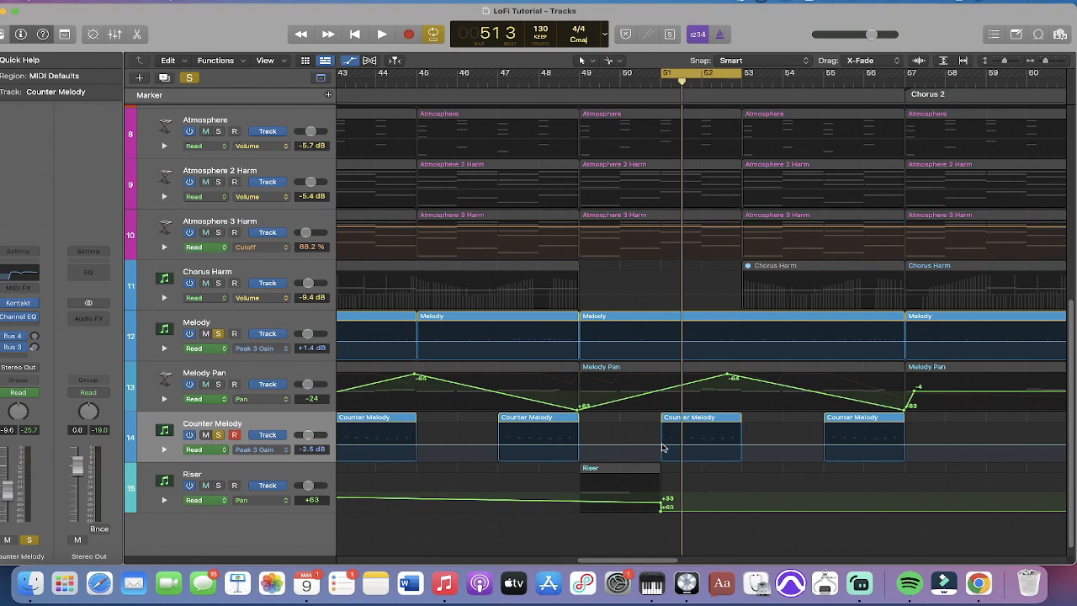
Step: Automate Counter Melody's Peak 3 Gain to jump to +8.0 dB at bar 51 and fall to -3.1 dB by bar 53, then audition it
click(661, 447)
click(658, 446)
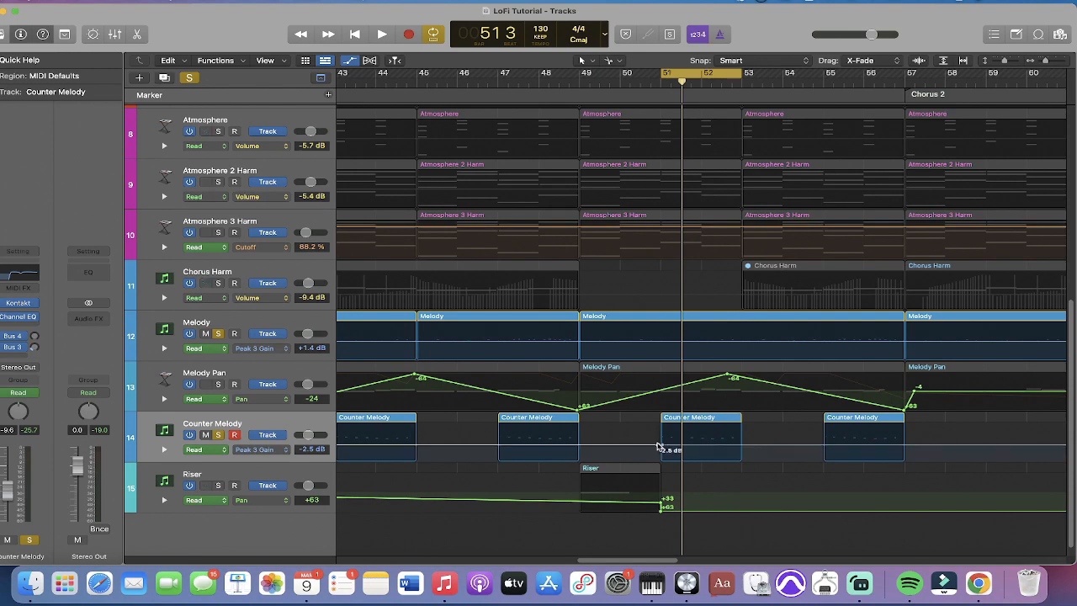
click(741, 447)
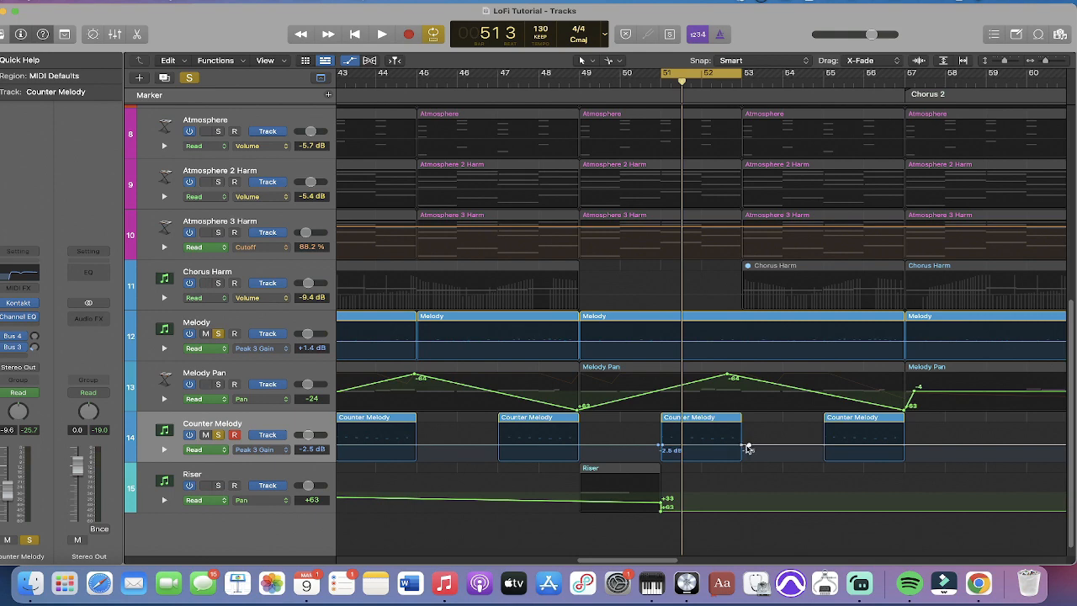
drag(685, 449, 741, 446)
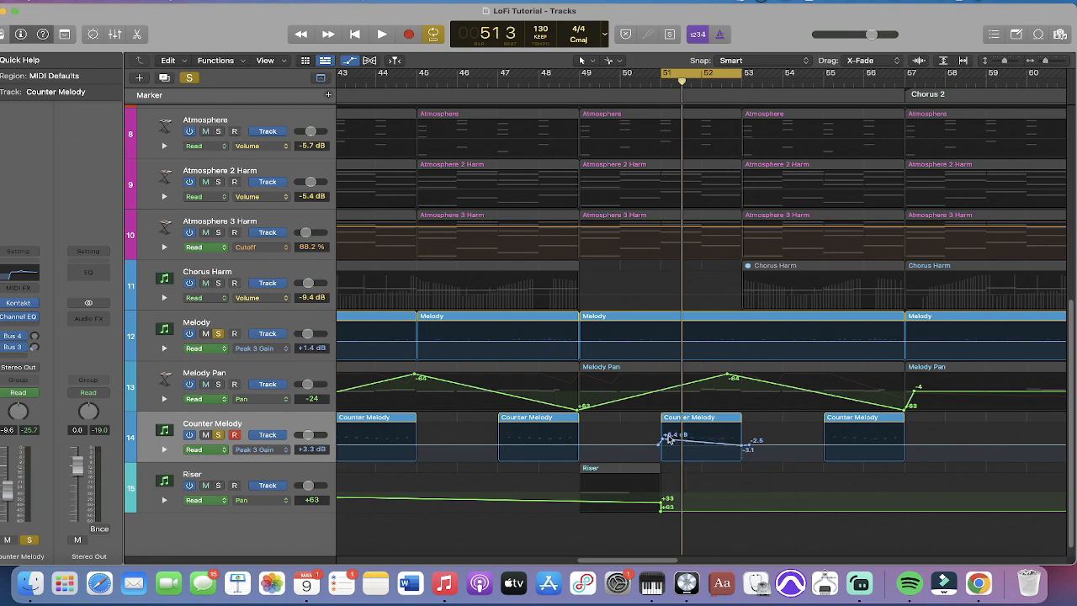
drag(664, 439, 664, 436)
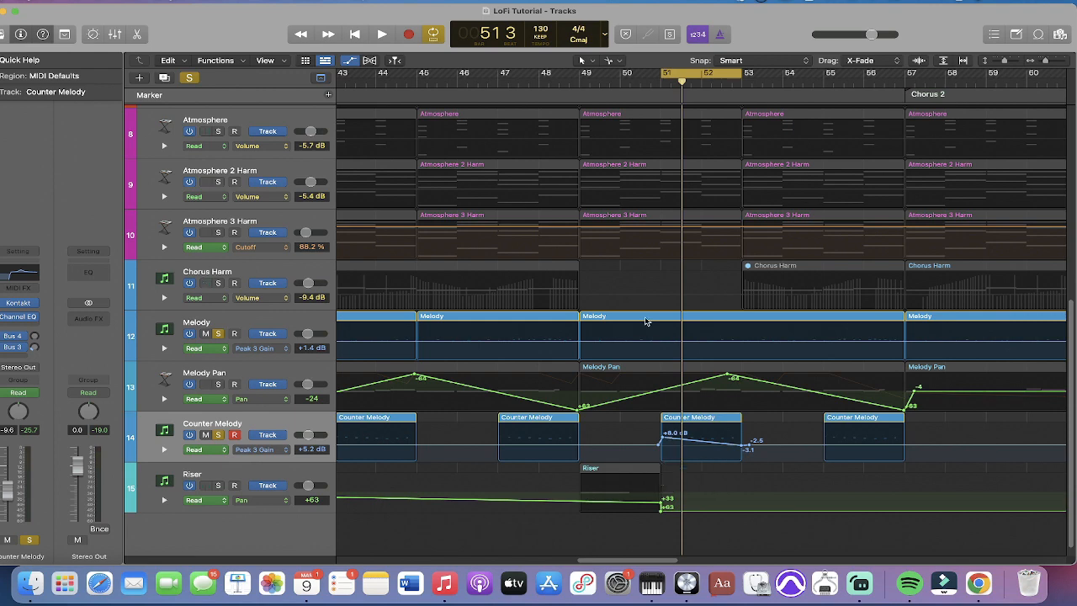
key(space)
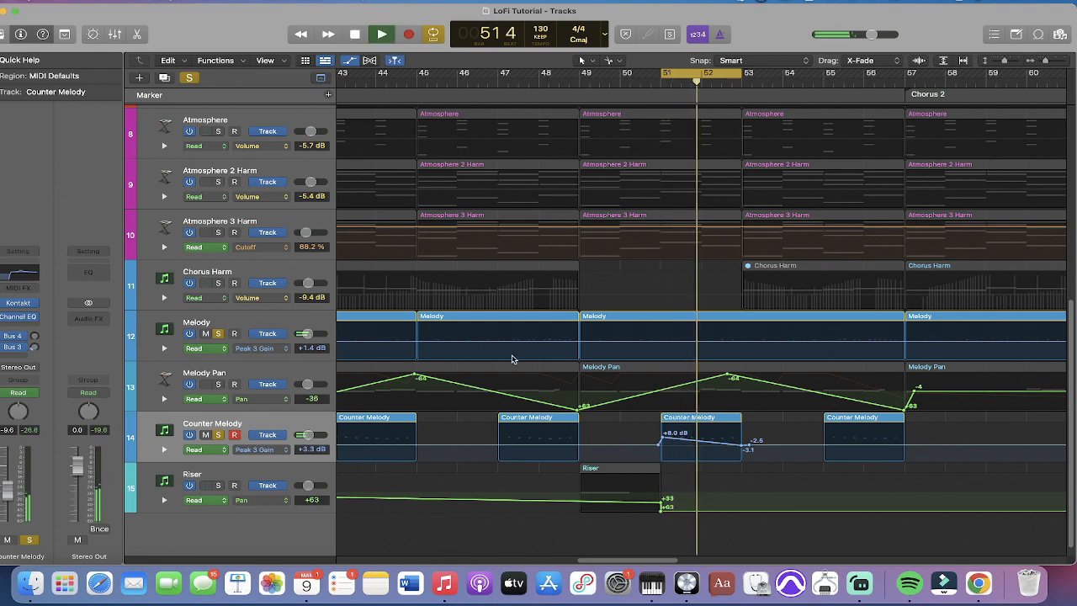
key(space)
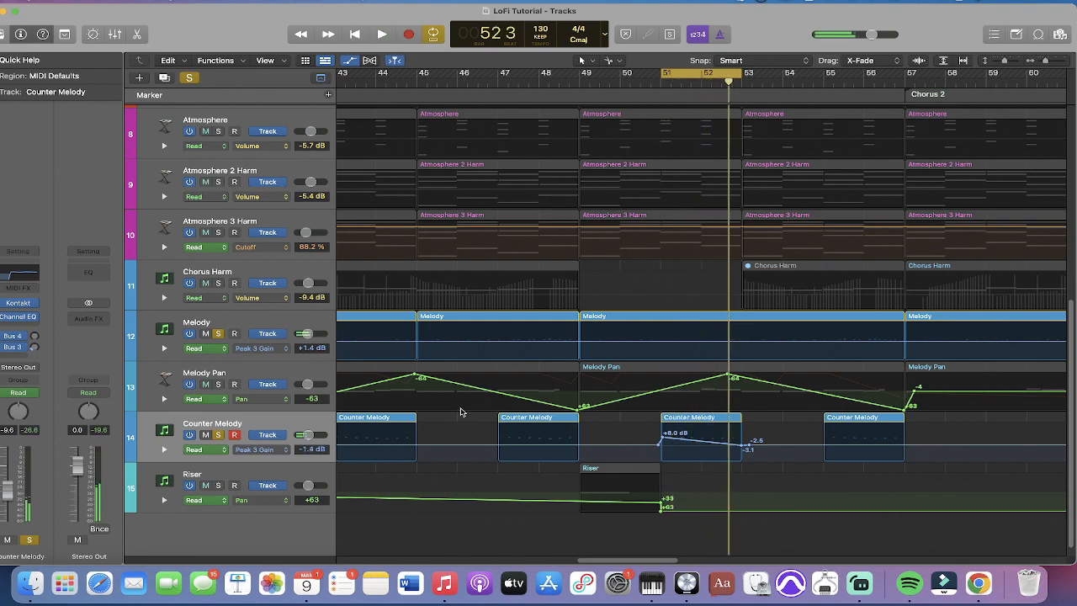
Step: Audition Counter Melody's Peak 3 Gain automation over bars 51 to 53, checking the moving band in its Channel EQ
key(space)
key(v)
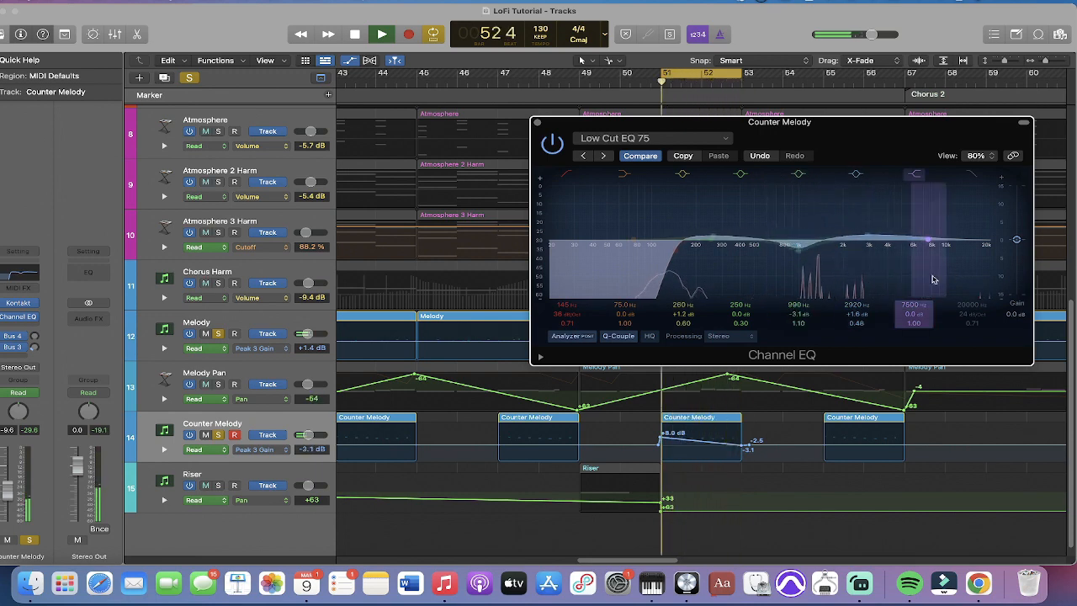
key(v)
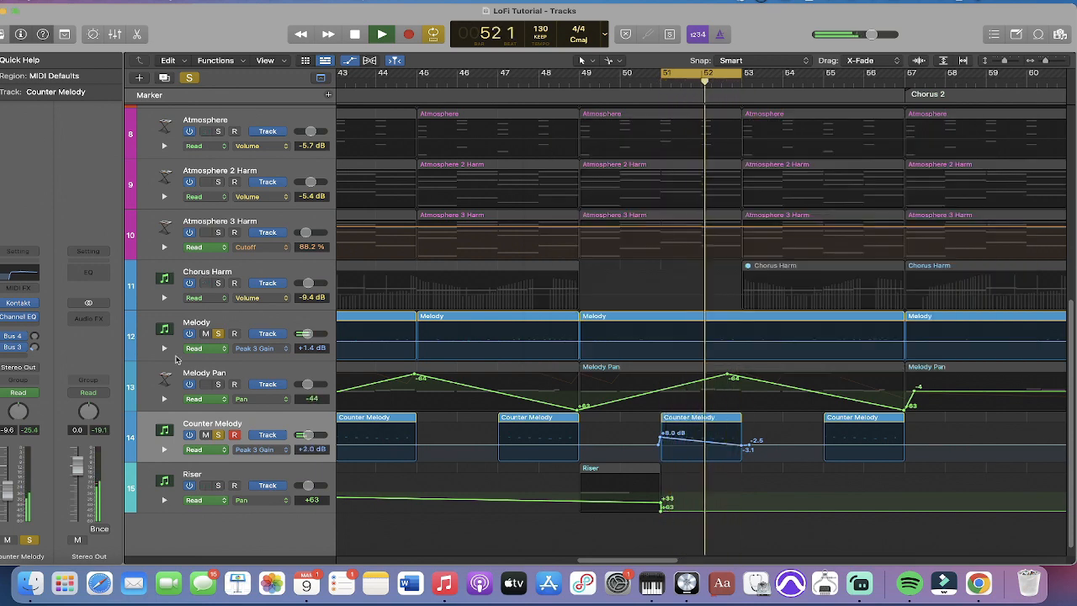
key(space)
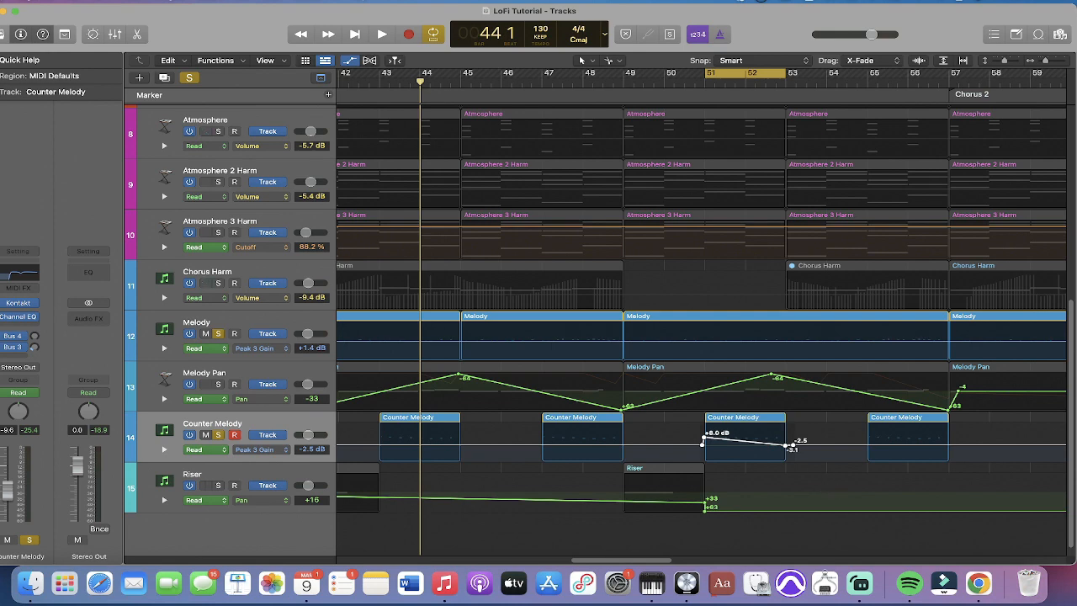
Step: Copy Counter Melody's bar 51 Peak 3 Gain automation onto its regions at bars 47, 43, and 55
click(532, 83)
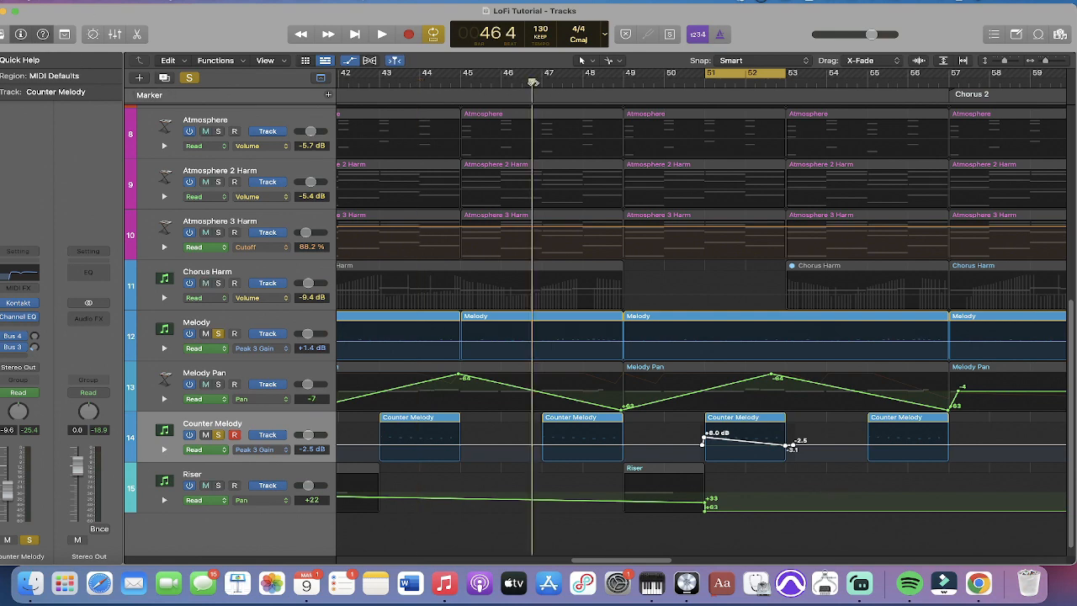
drag(534, 82, 541, 81)
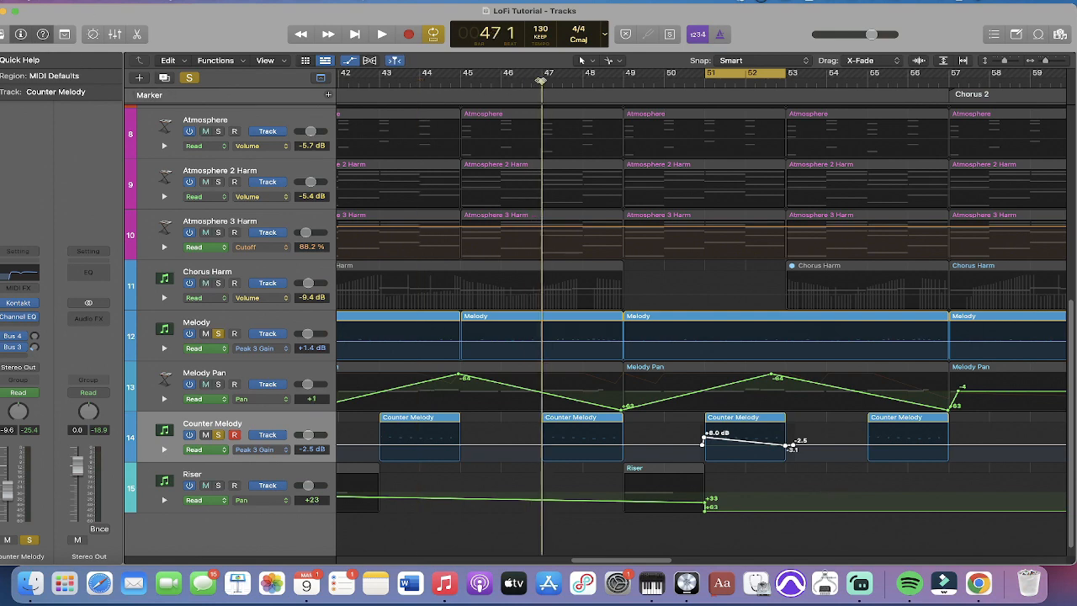
key(super+v)
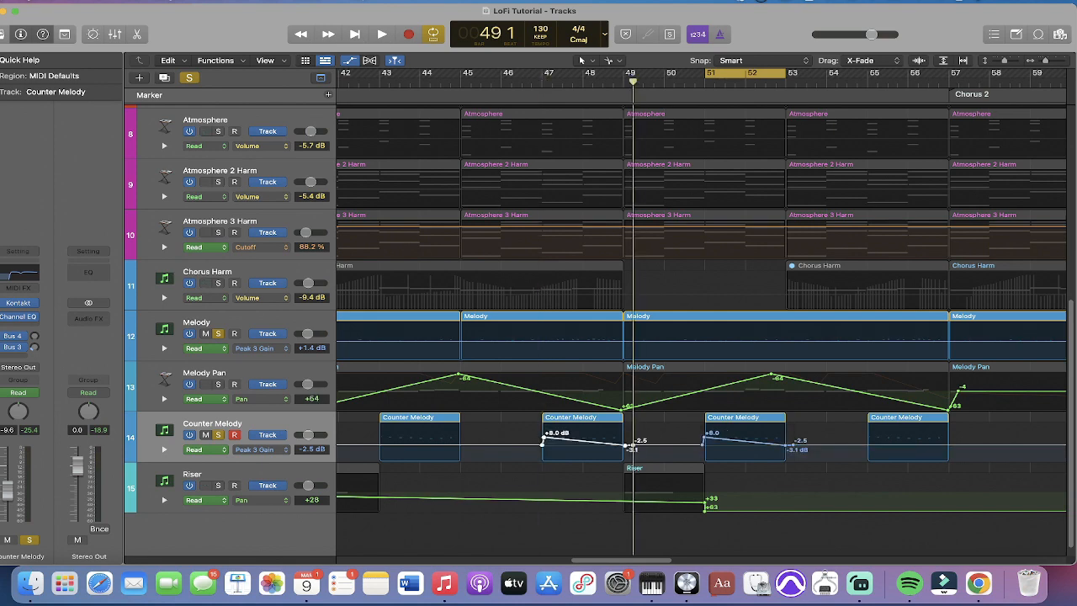
click(380, 83)
drag(380, 83, 379, 80)
key(super+v)
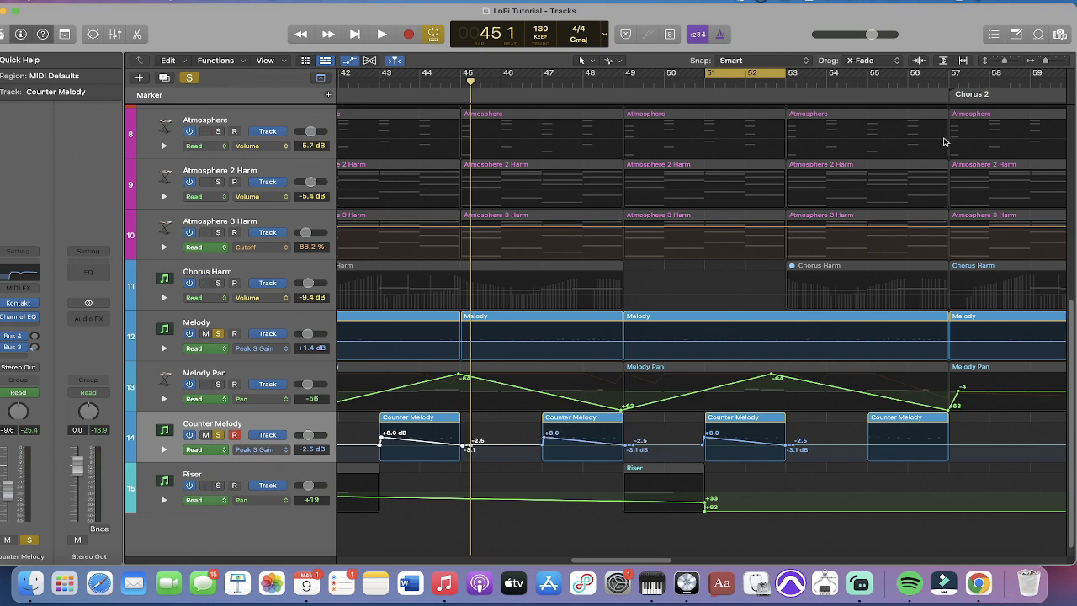
click(870, 81)
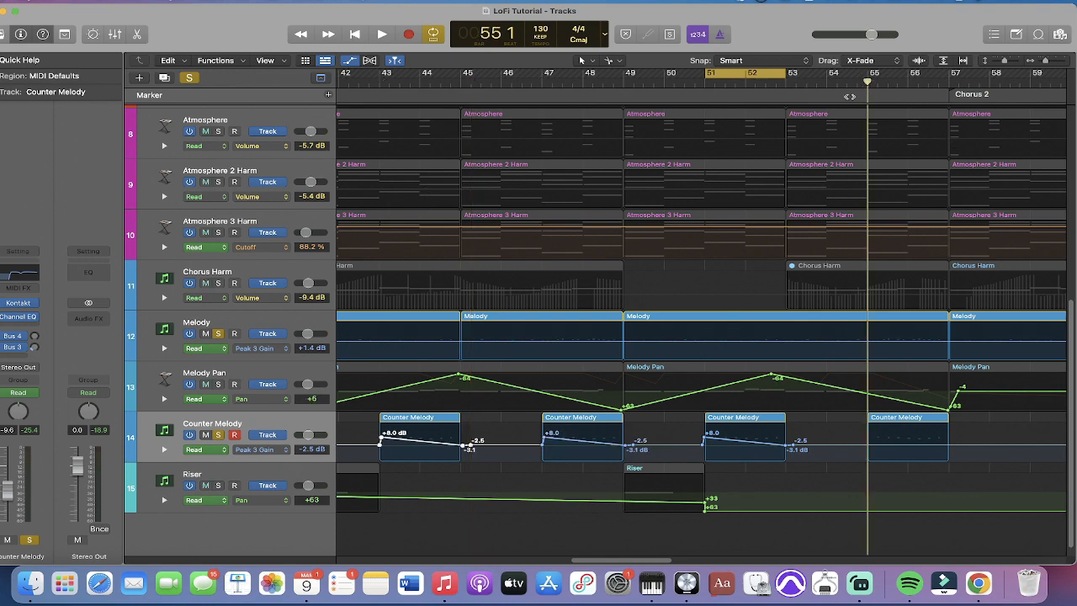
key(super+v)
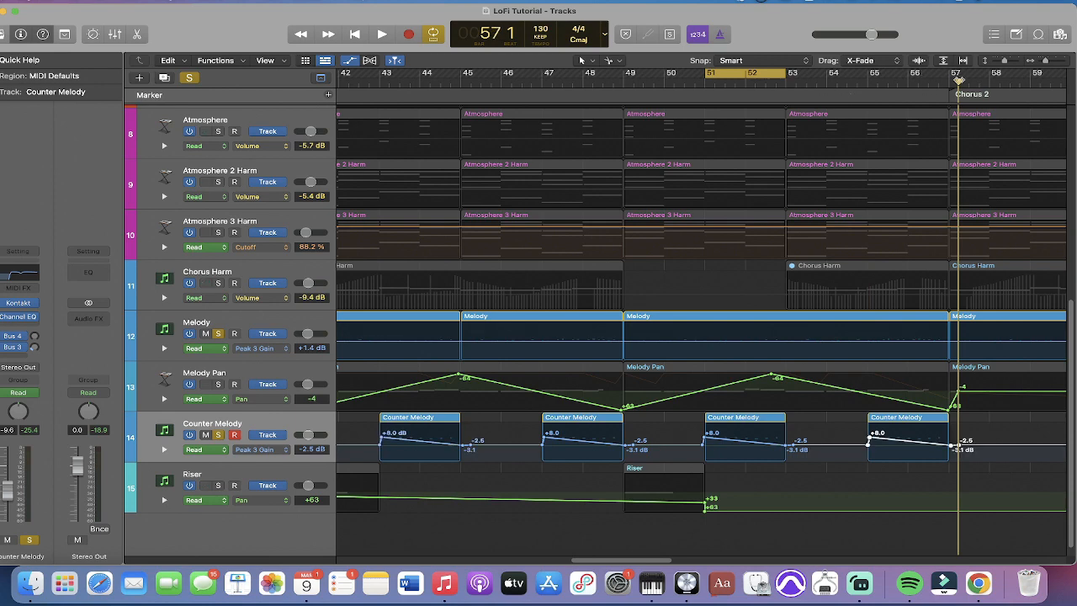
Step: Paste the same Peak 3 Gain automation onto the Counter Melody regions at bars 63 and 71
drag(958, 82, 487, 118)
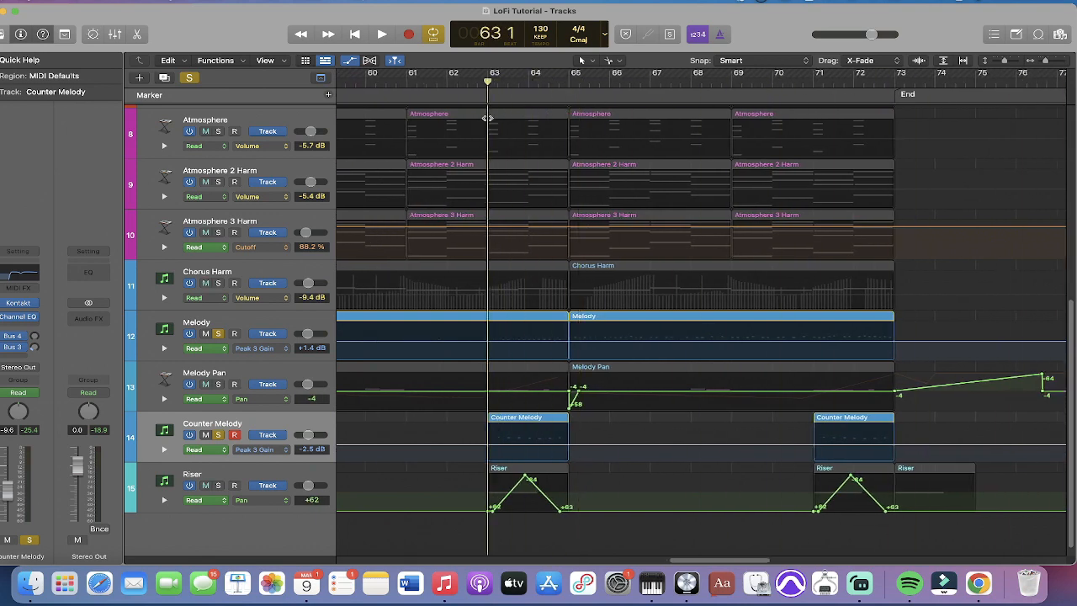
key(super+v)
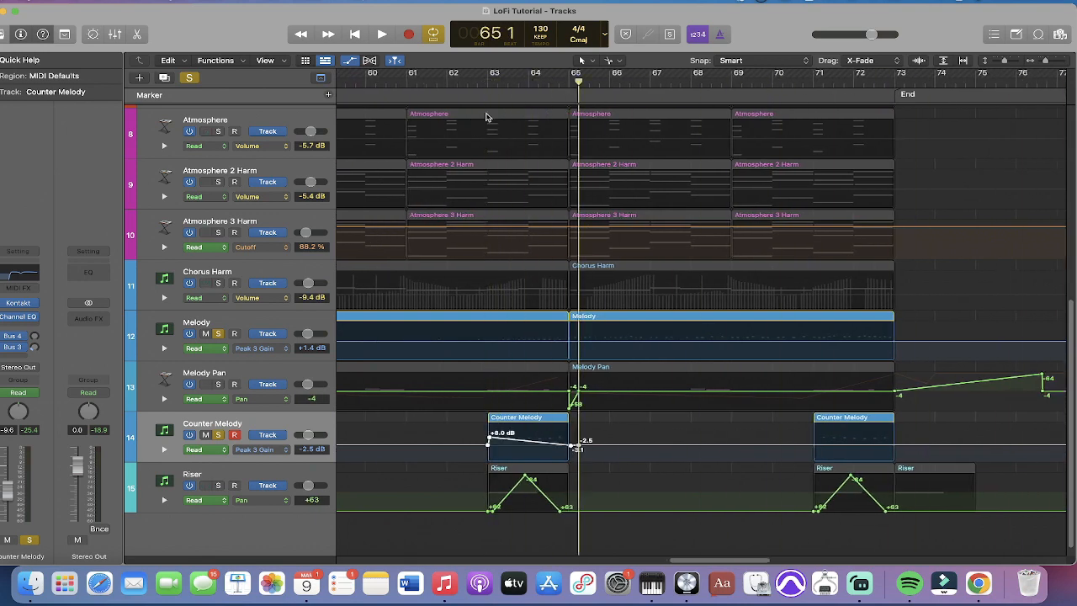
click(815, 85)
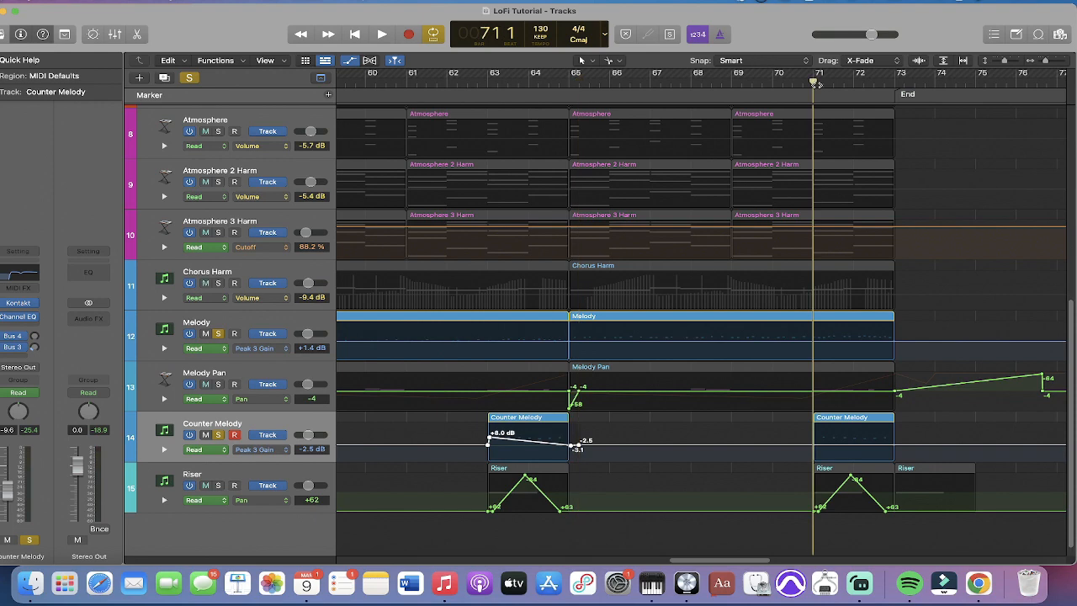
key(super+v)
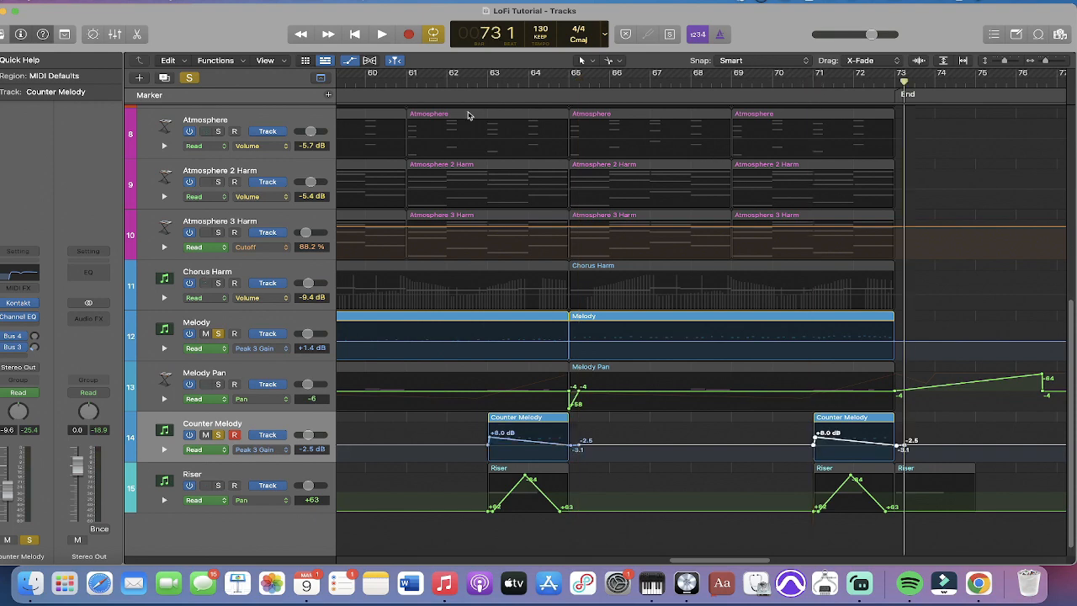
Step: Fit the whole song in the arrangement view and hide the track automation
click(943, 61)
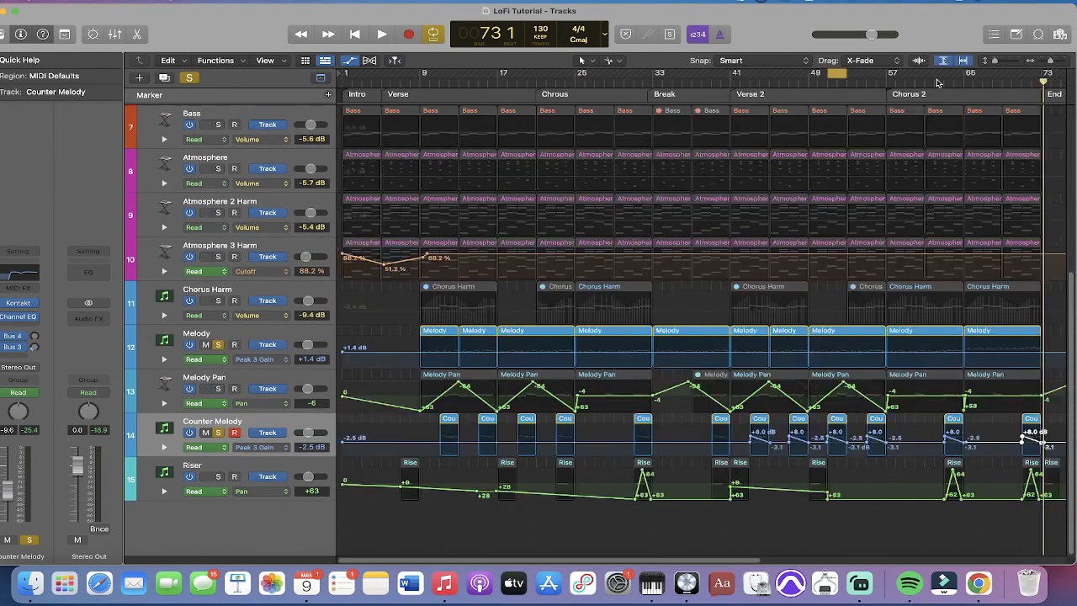
key(a)
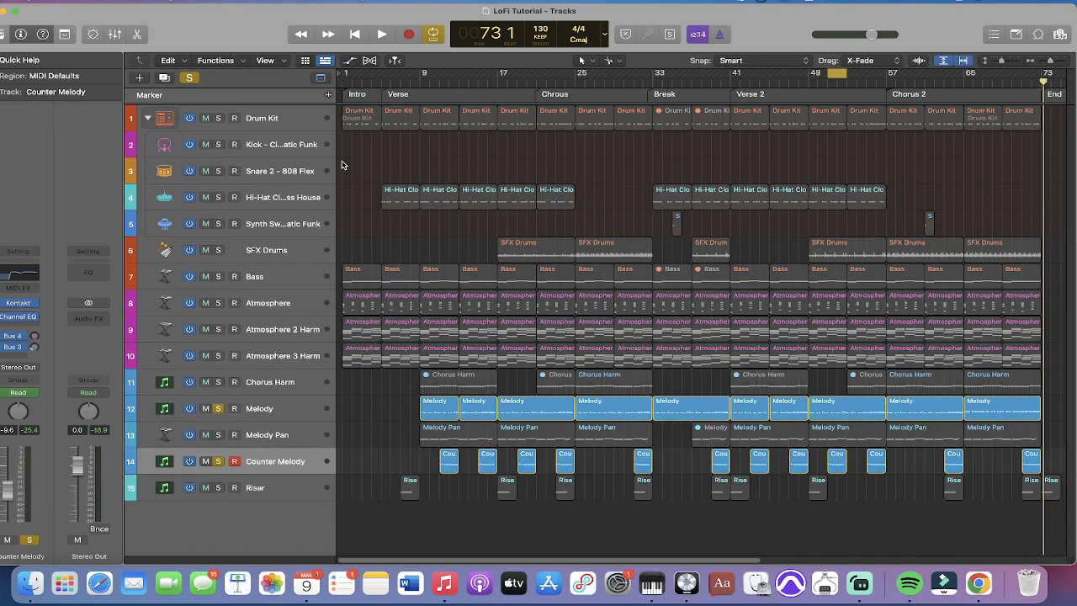
click(350, 62)
click(350, 61)
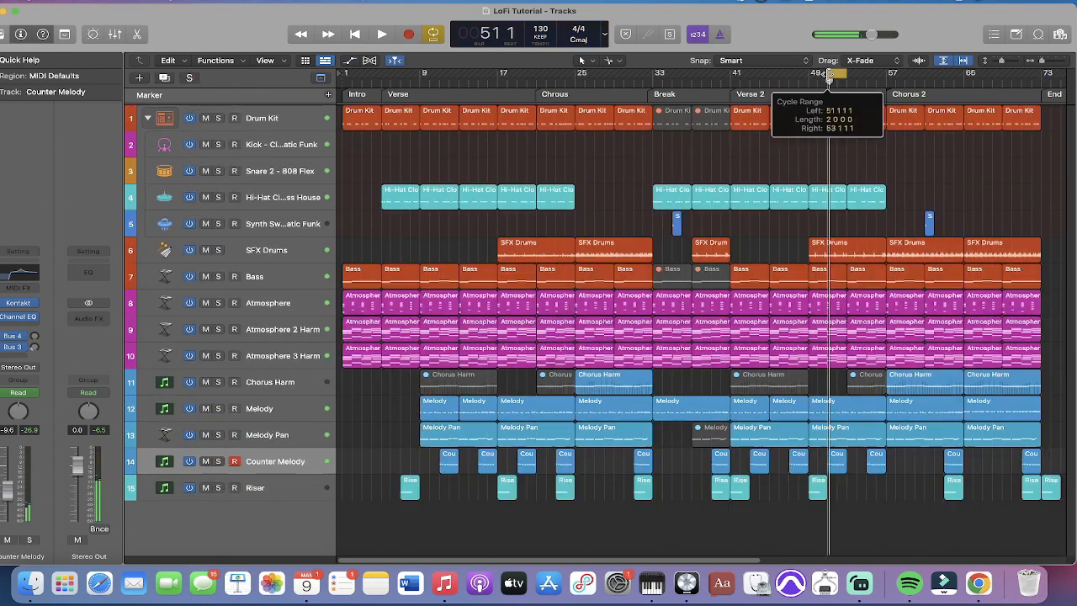
Step: Extend the cycle range back to bar 43, audition it with the mixer shown, and raise the Riser fader to -4.5 dB
drag(829, 74, 751, 77)
key(space)
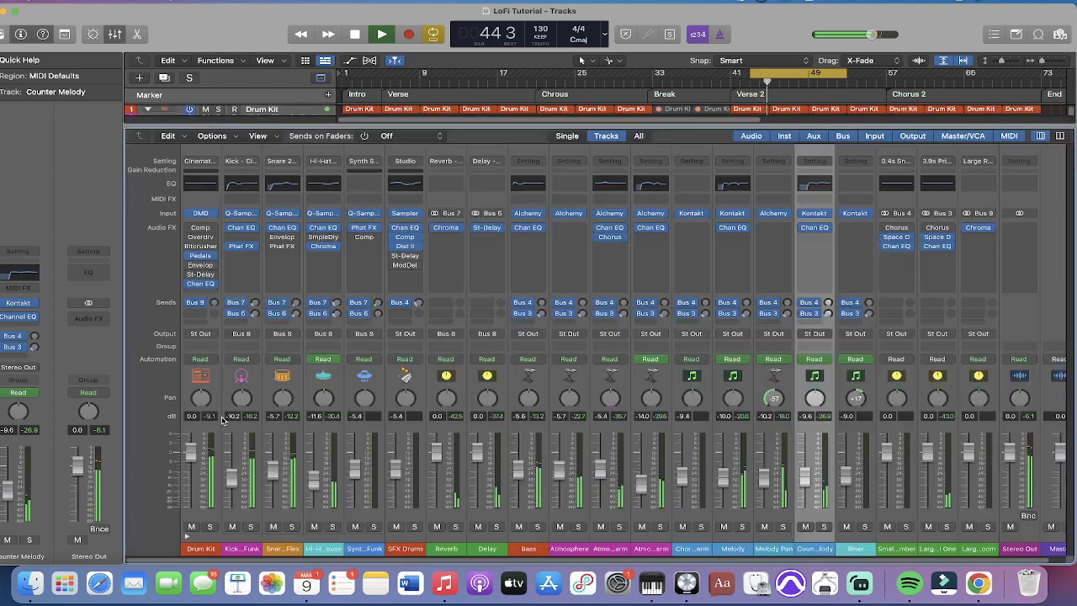
key(x)
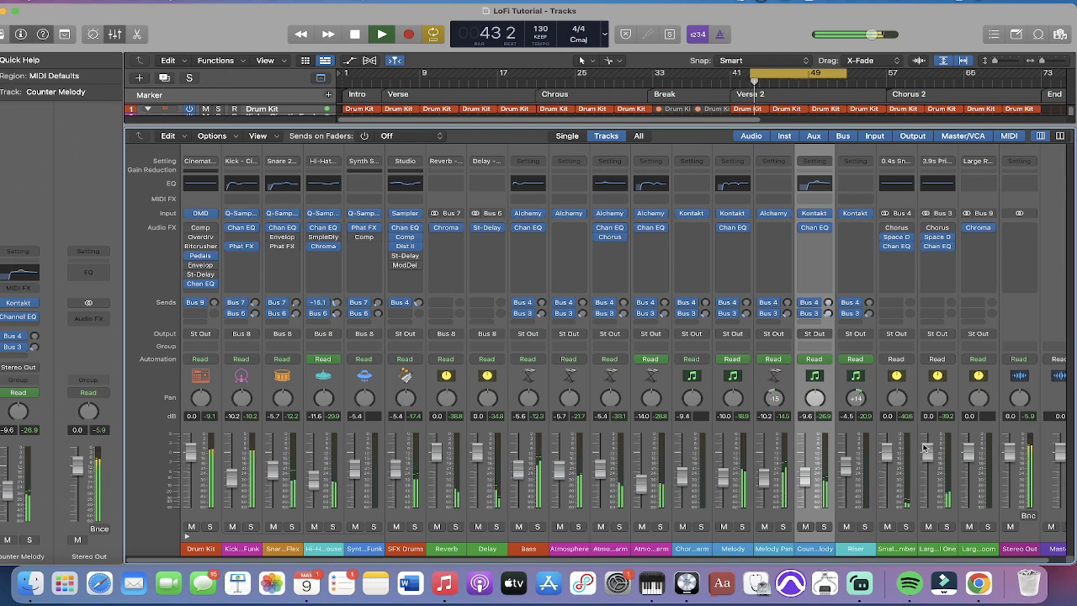
key(space)
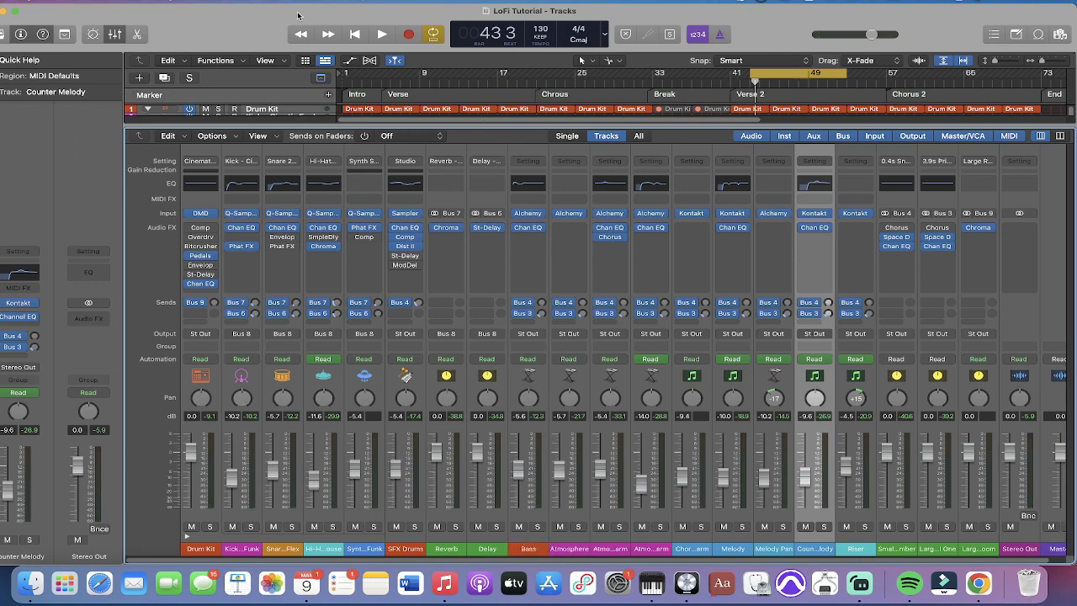
Step: Turn cycling off, play the full mix from bar 1, and raise the Kick fader to -7.0 dB
click(354, 32)
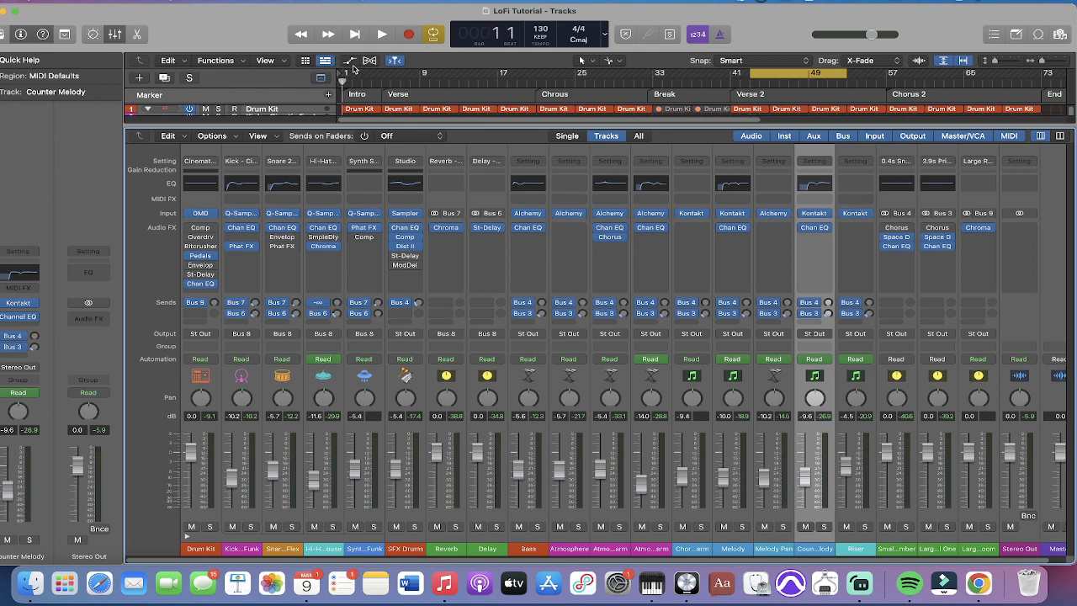
click(792, 80)
key(space)
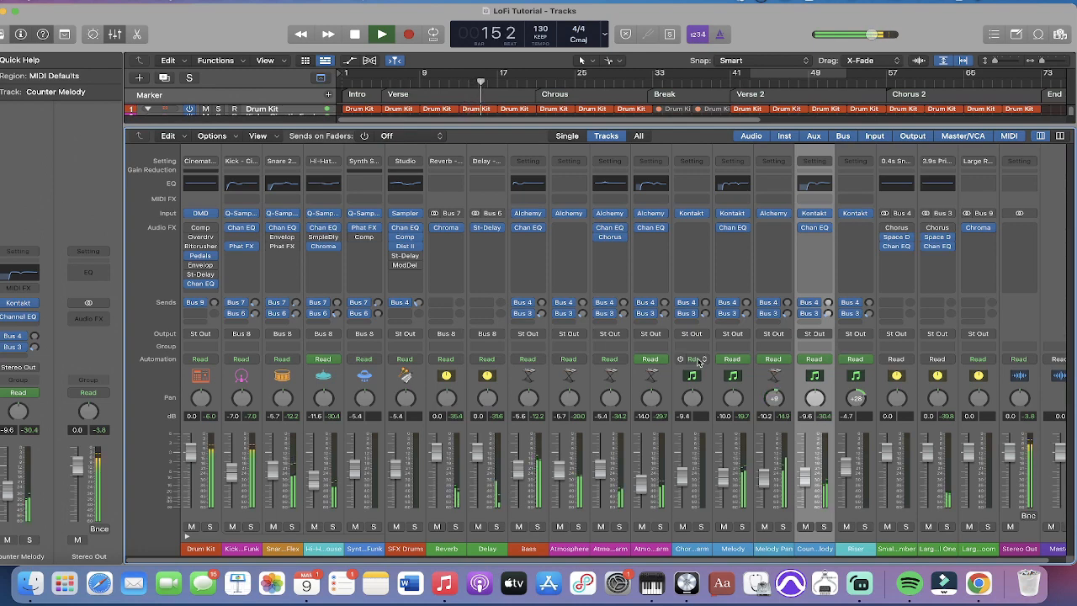
click(241, 254)
click(272, 279)
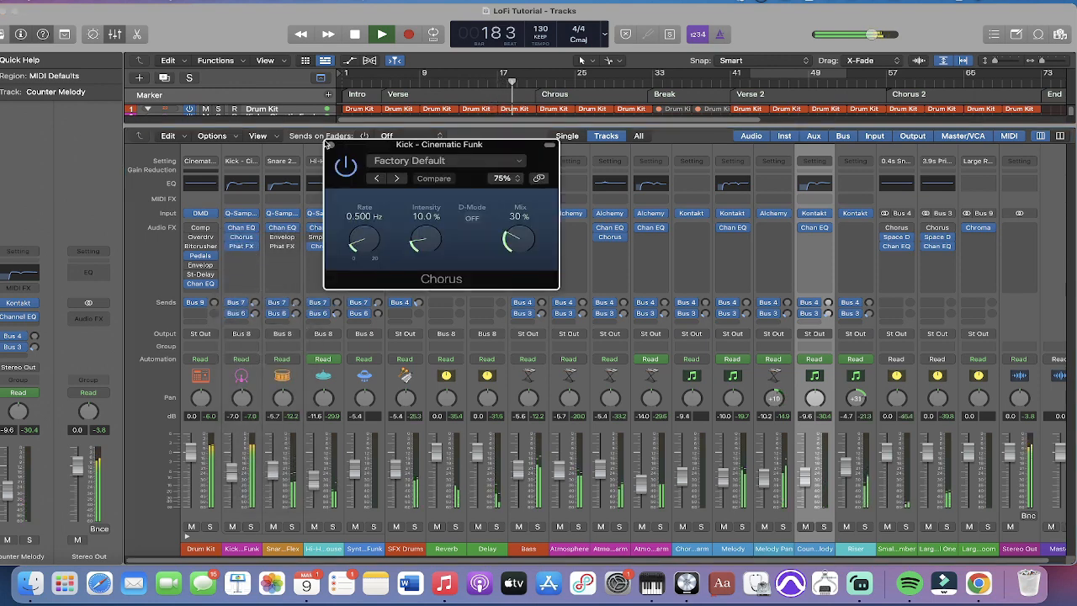
click(330, 145)
click(253, 240)
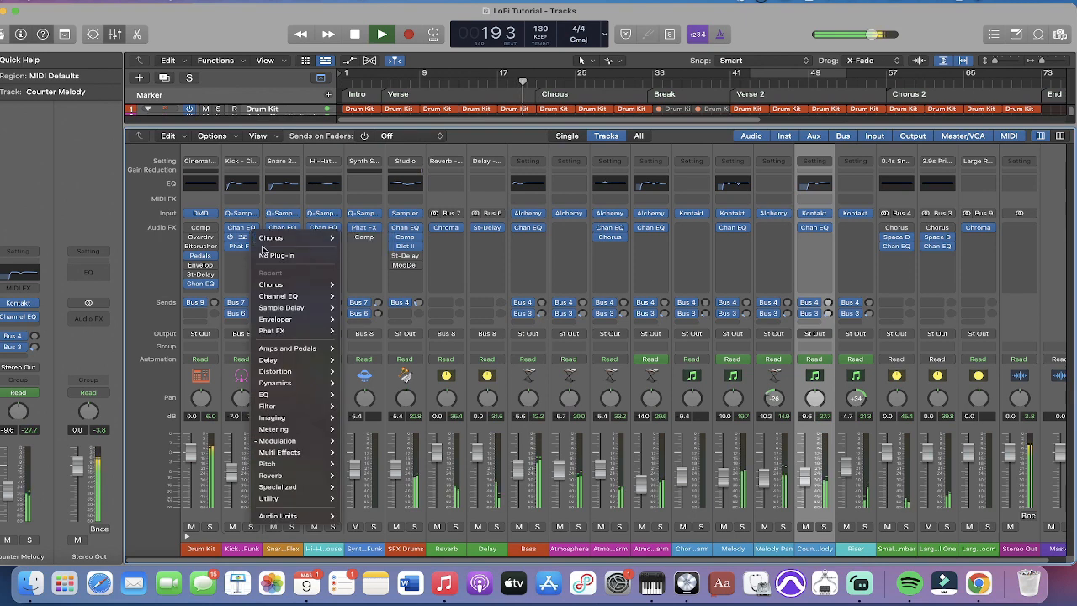
click(267, 255)
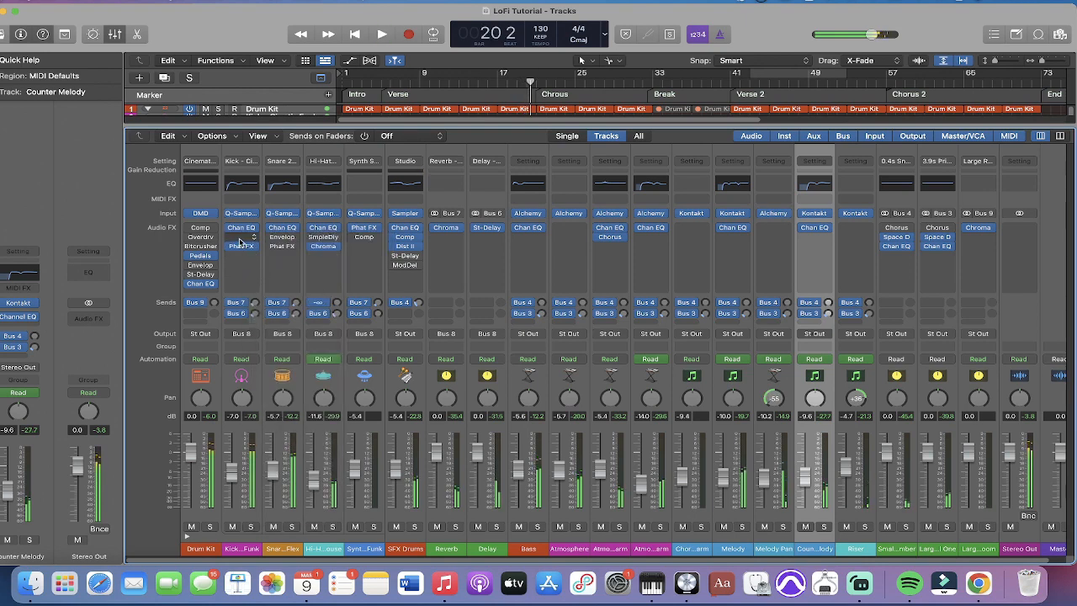
Step: Insert a stereo Compressor in the Kick's empty slot after Channel EQ, and turn off its auto gain and auto release
click(255, 274)
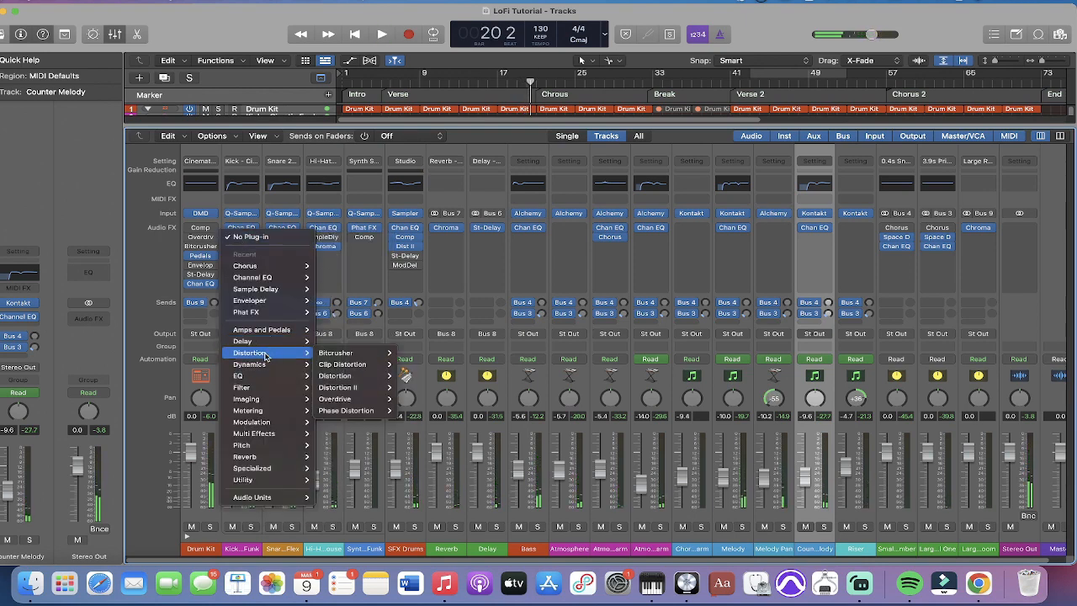
mouse_move(277, 363)
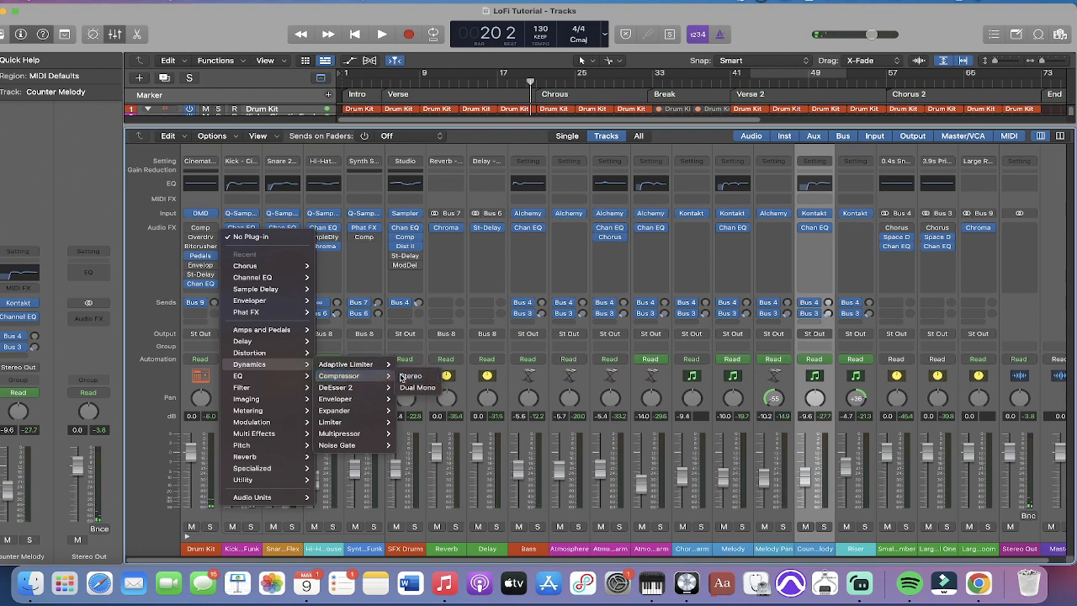
click(410, 376)
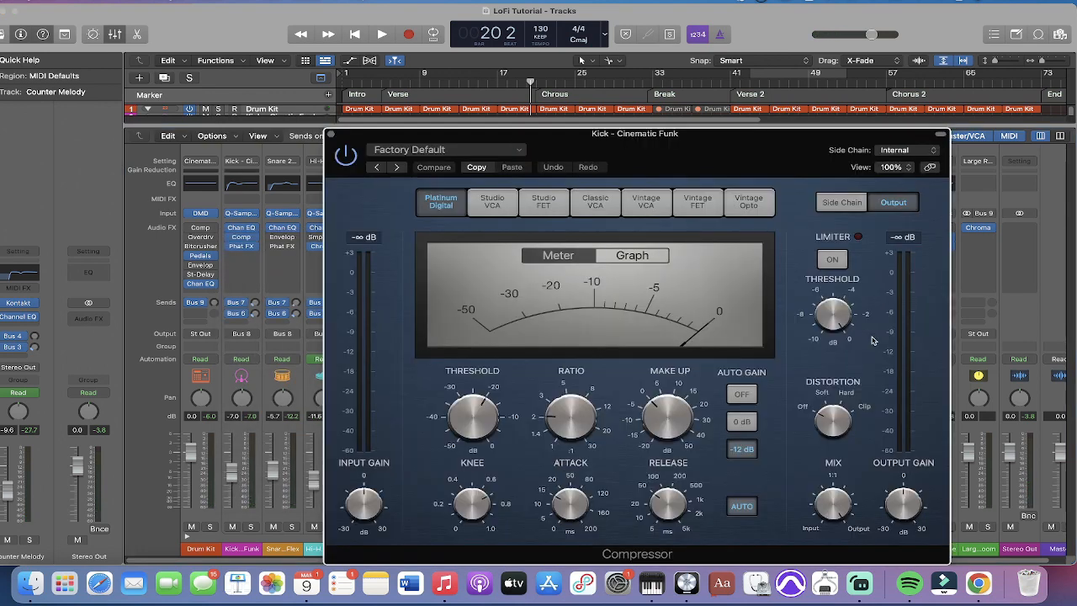
click(741, 394)
click(741, 505)
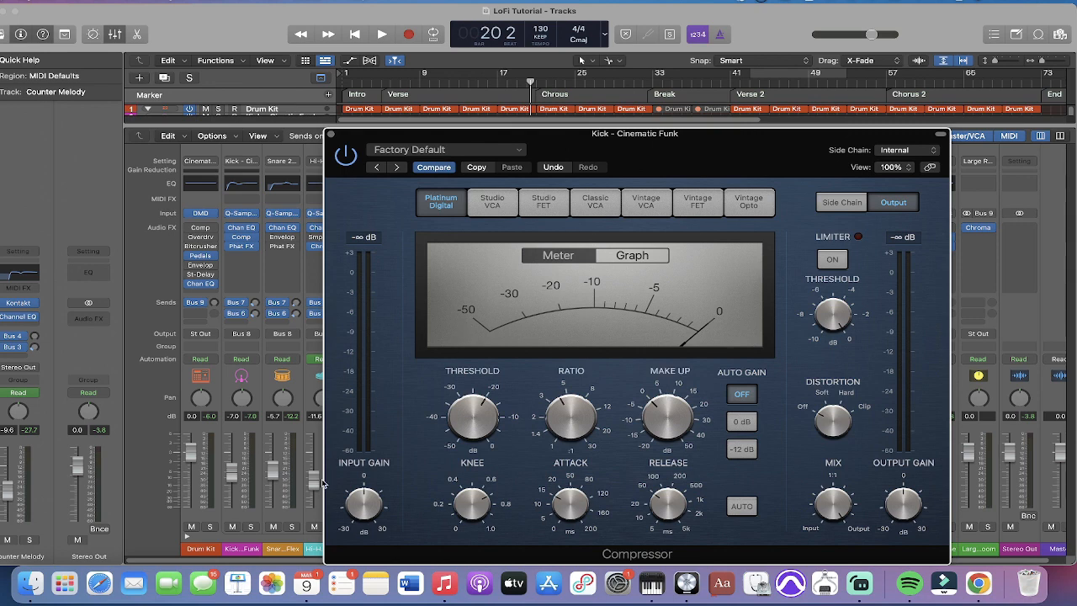
Step: Set the Kick Compressor's threshold to -14.0 dB and its ratio to 3.1:1 while the song plays
key(space)
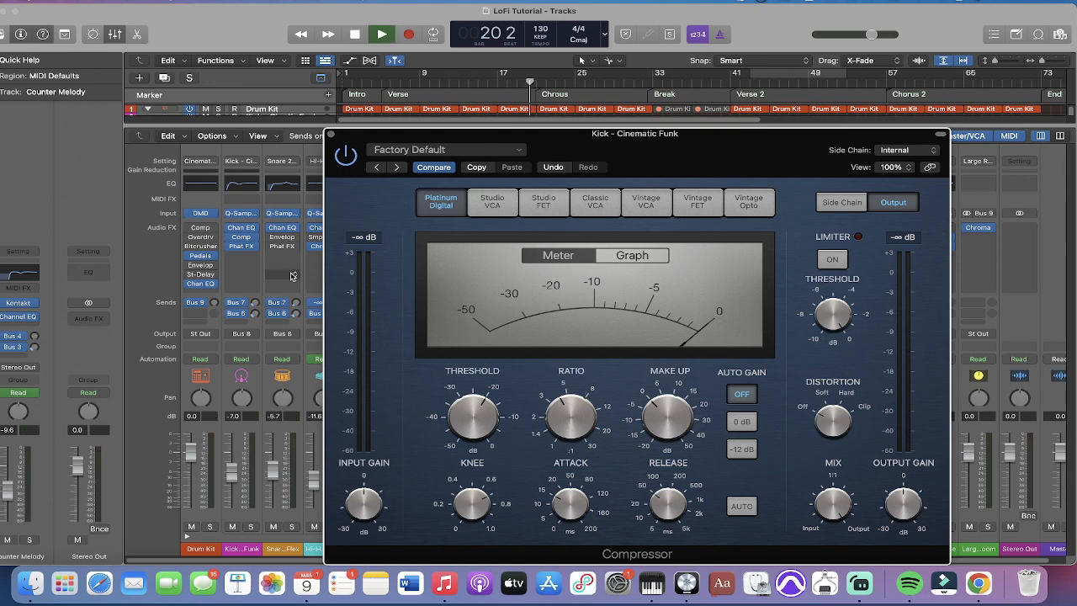
click(246, 425)
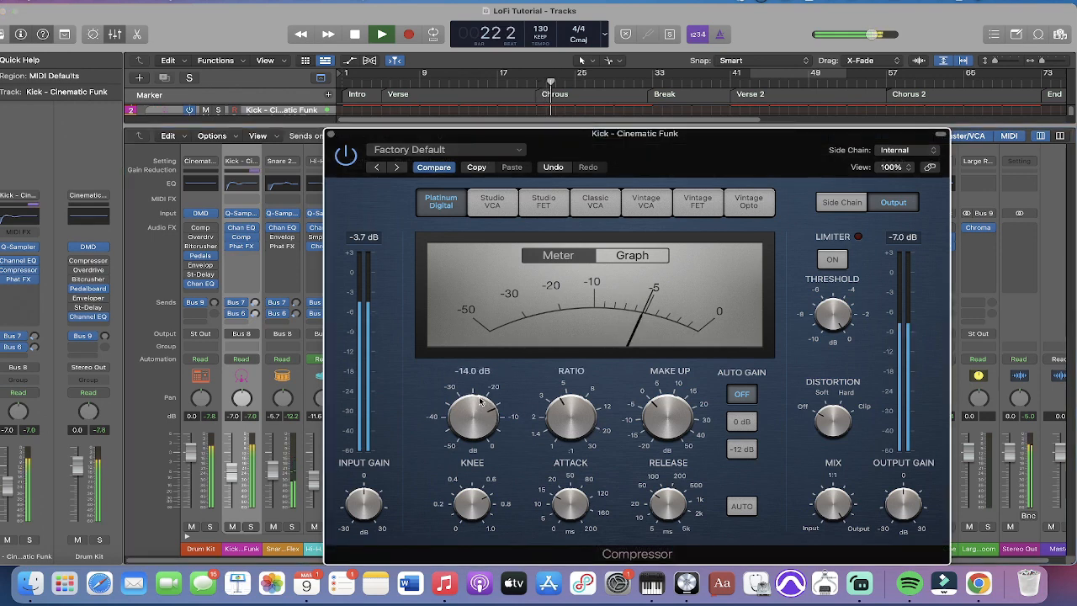
drag(477, 408, 482, 395)
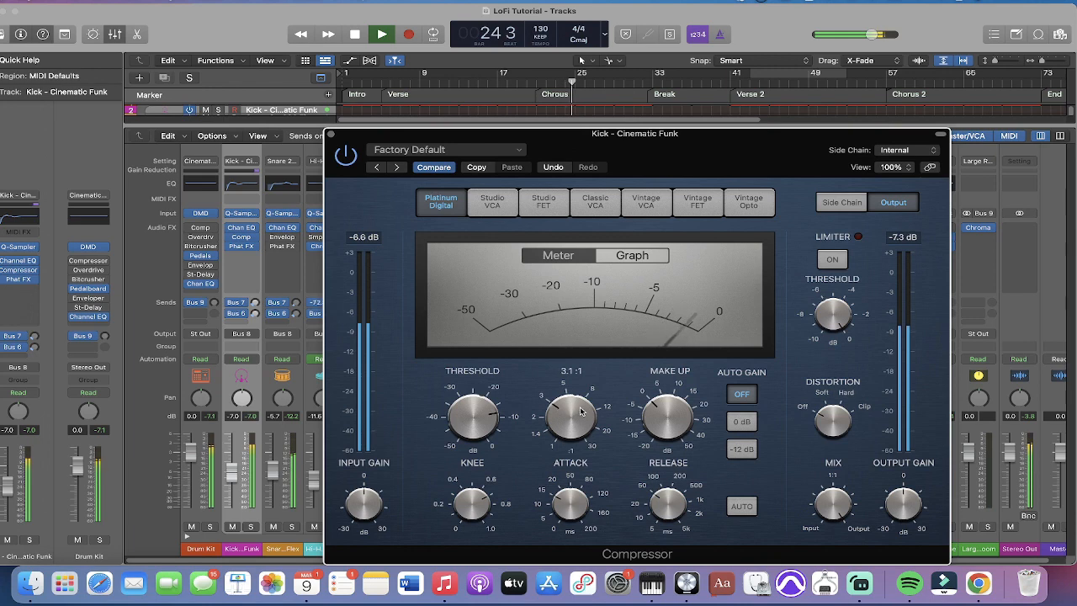
key(space)
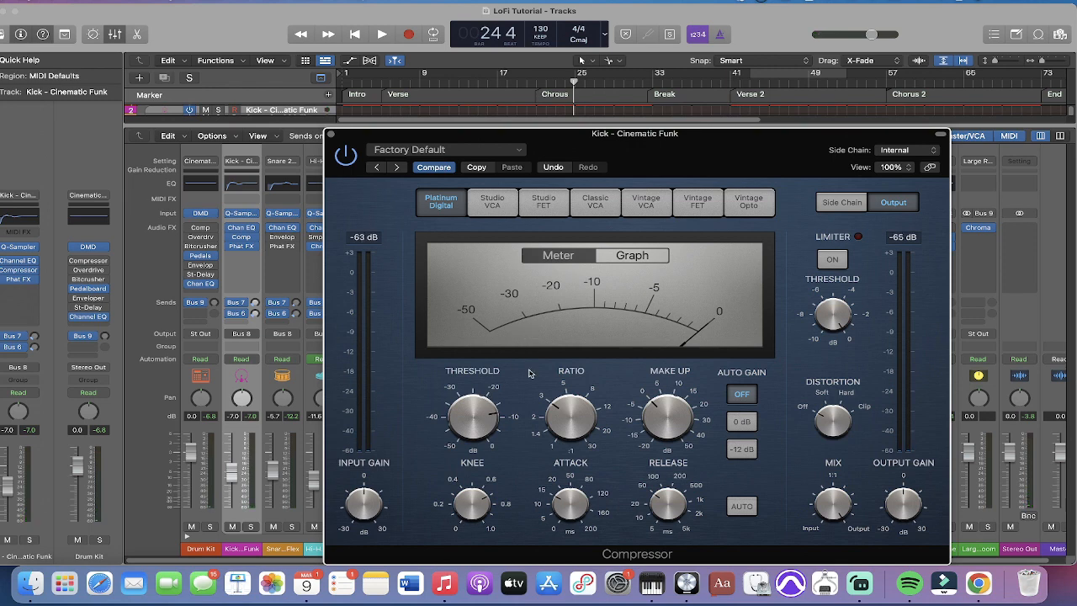
Step: Adjust the Kick Compressor's attack and set its release to about 91 ms during playback
mouse_move(670, 424)
key(space)
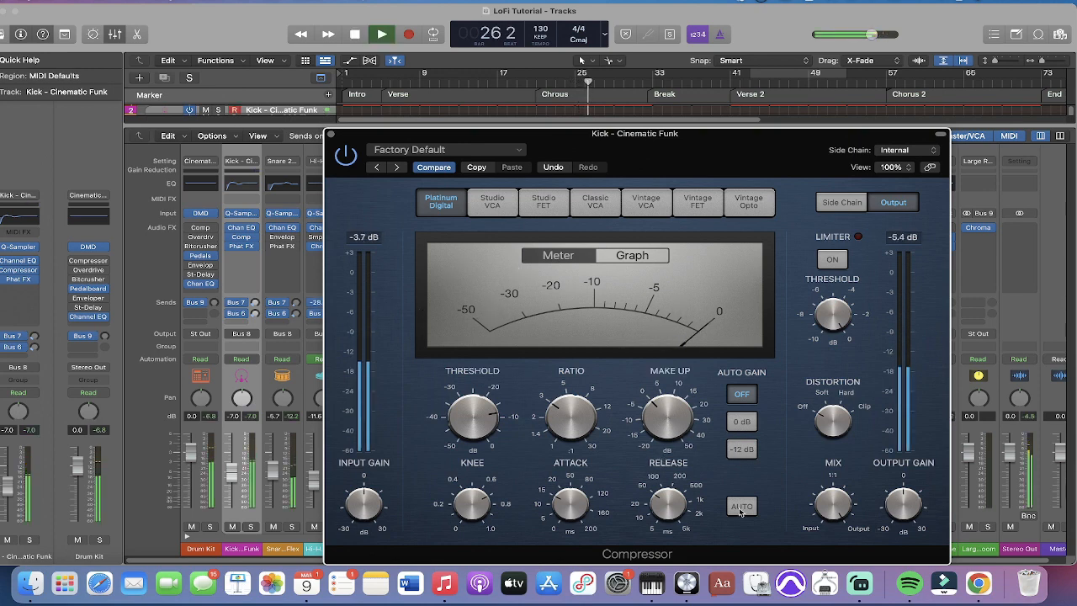
mouse_move(654, 503)
drag(566, 502, 566, 485)
drag(673, 501, 695, 505)
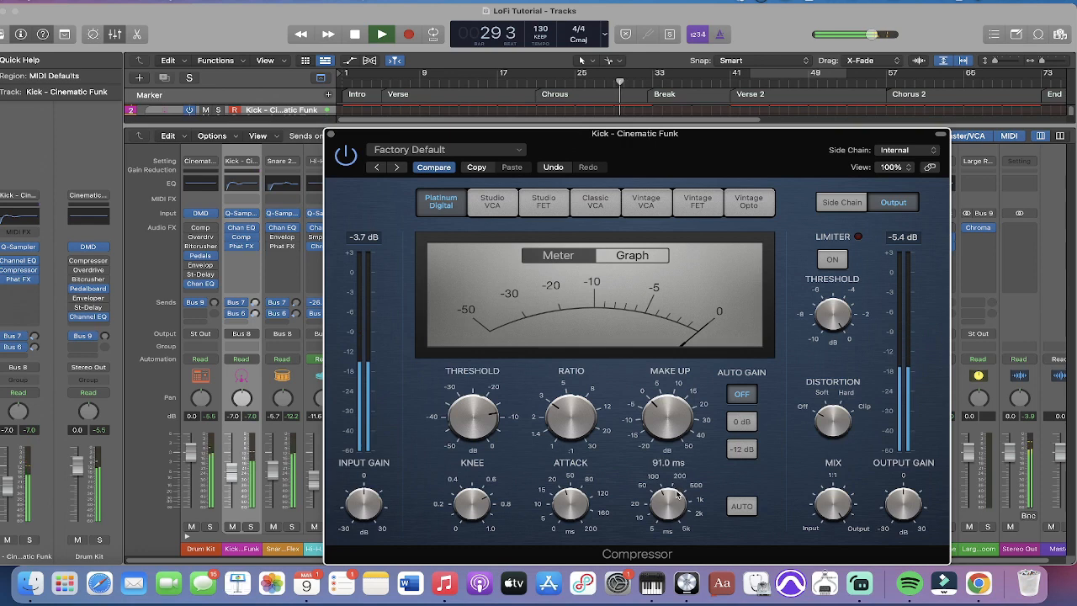
key(space)
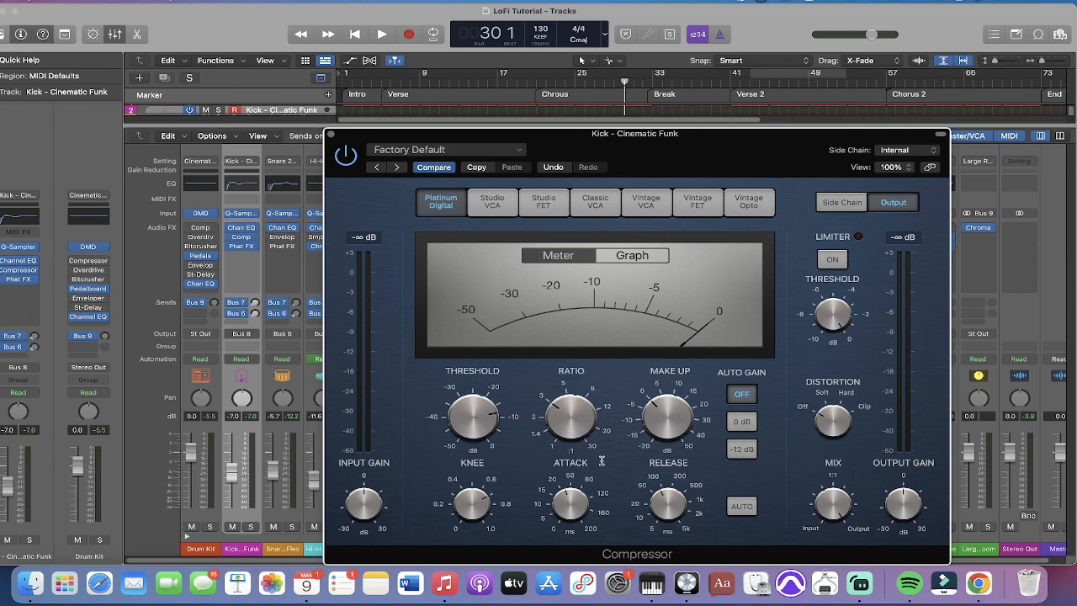
Step: Adjust the Kick Compressor's knee, raise the Kick fader to -5.7 dB, and audition the mix around bar 61
mouse_move(477, 503)
mouse_down()
mouse_move(471, 486)
mouse_move(490, 480)
mouse_move(460, 513)
mouse_up()
key(space)
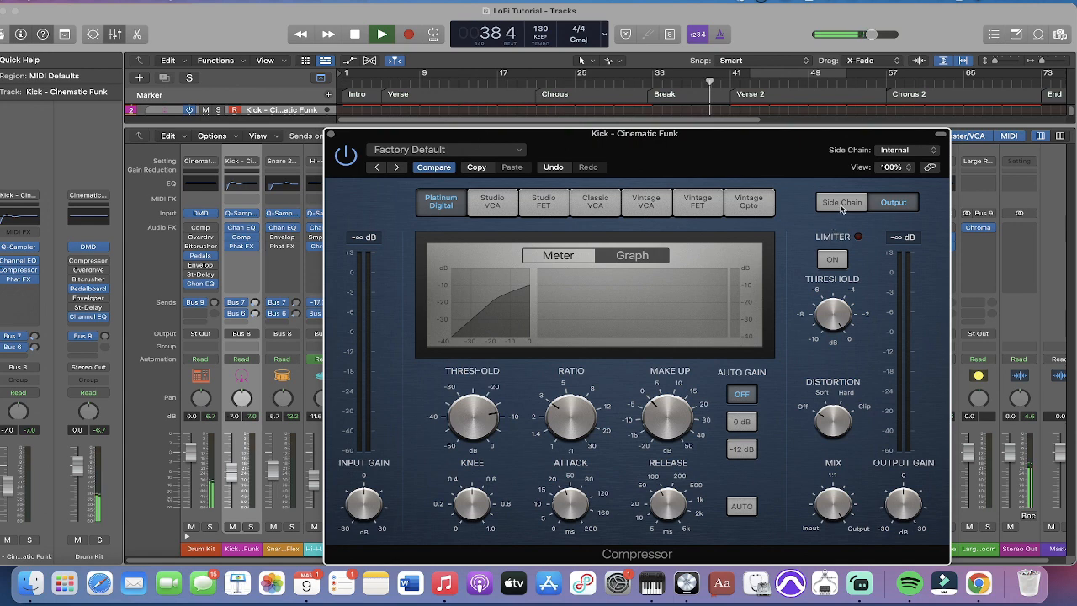
mouse_move(656, 425)
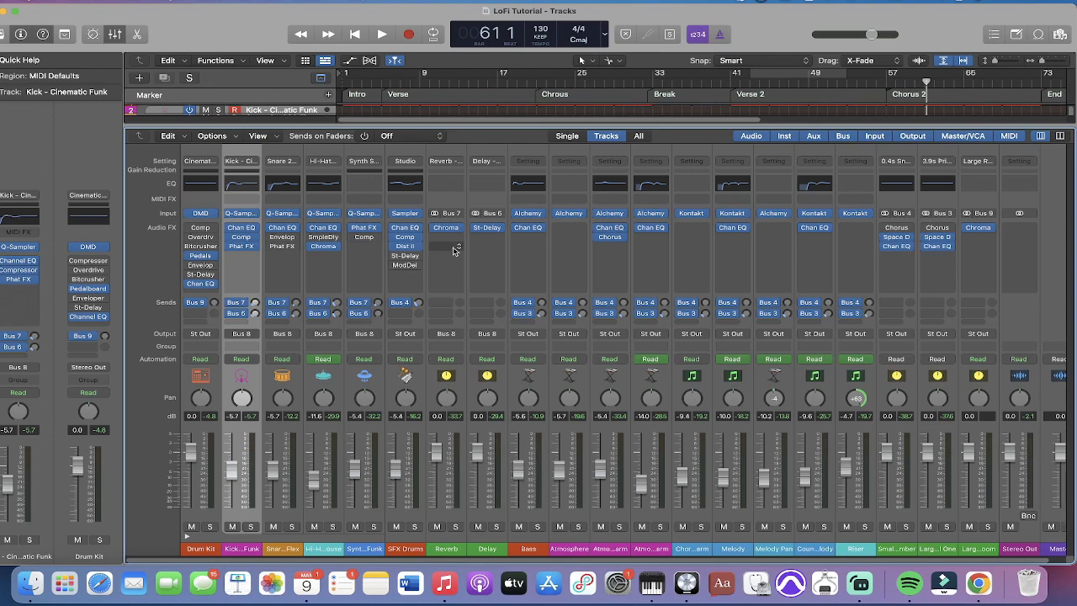
key(space)
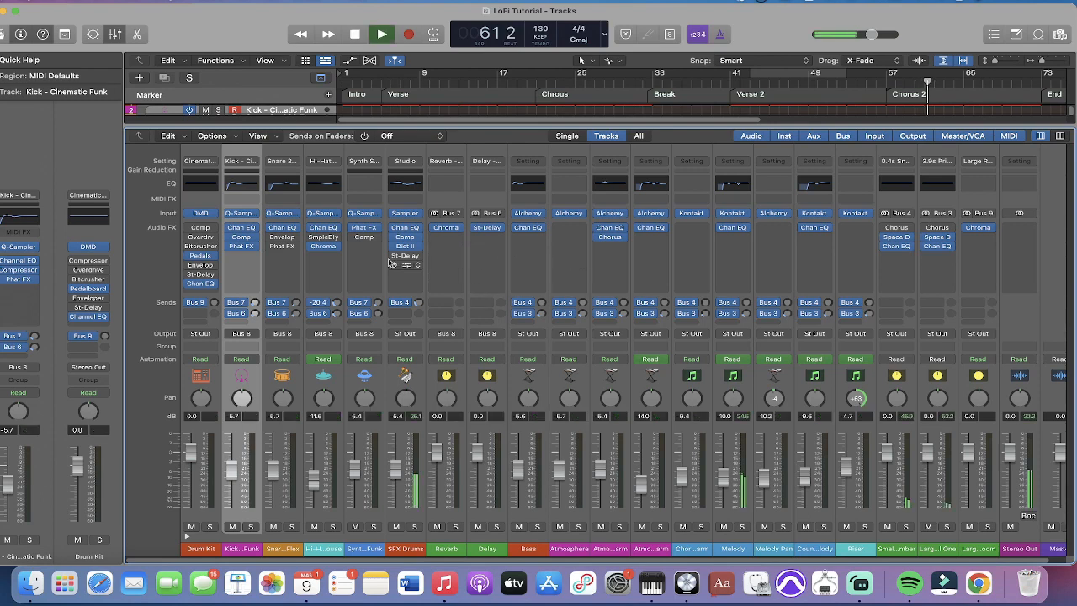
key(space)
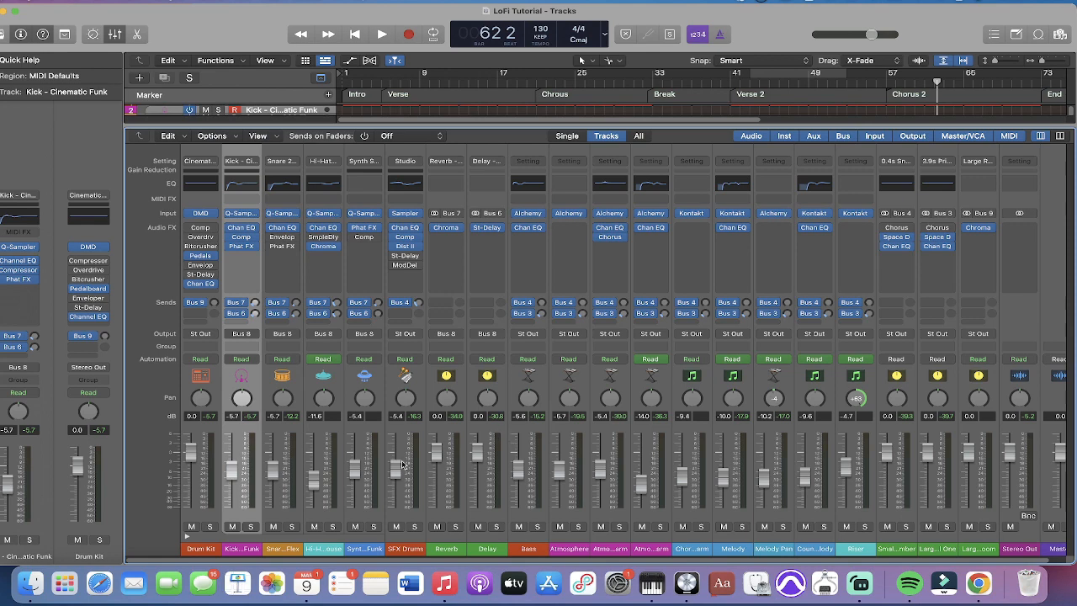
Step: Compare the Channel EQ curves of the Kick and Bass tracks in the low end
click(249, 186)
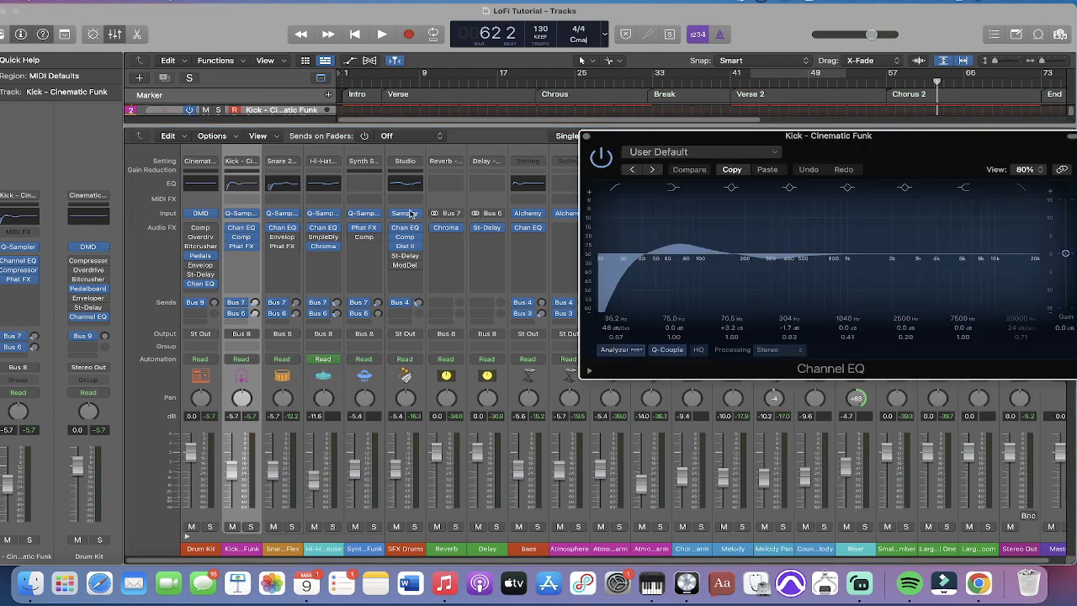
click(530, 189)
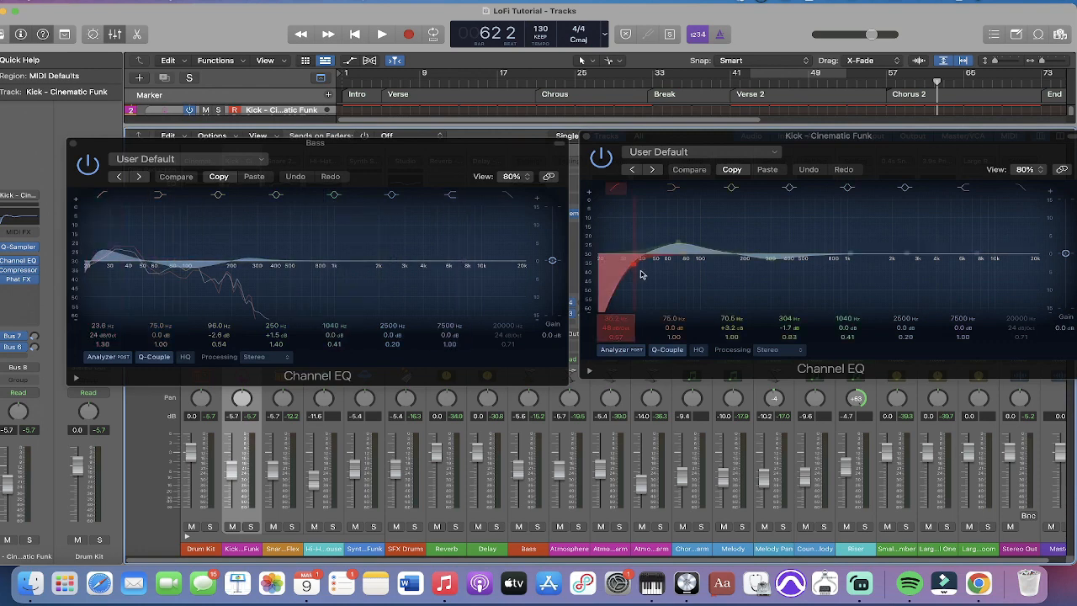
click(72, 144)
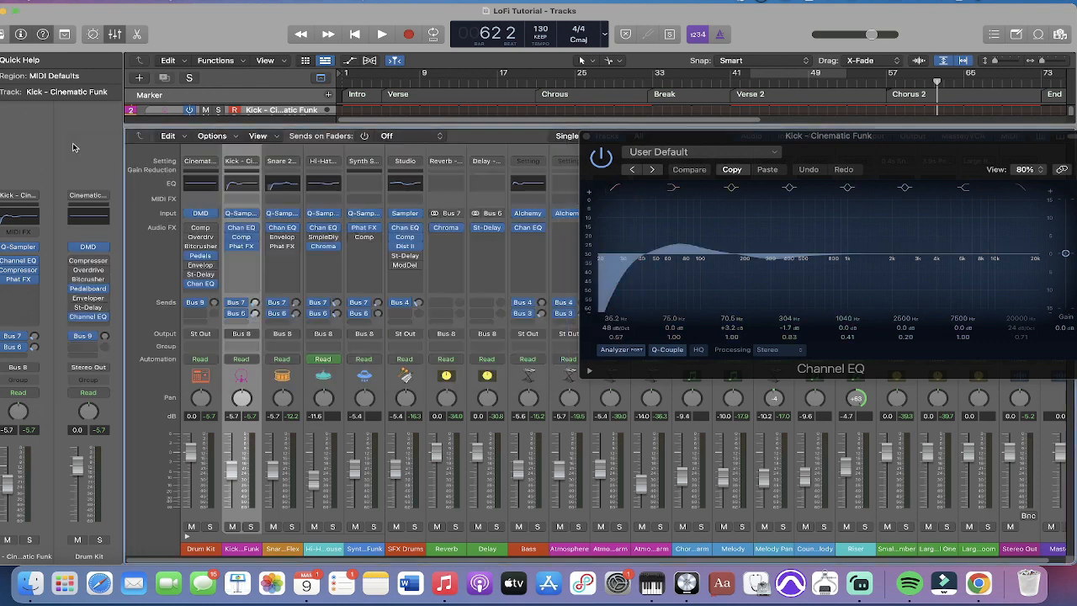
click(586, 137)
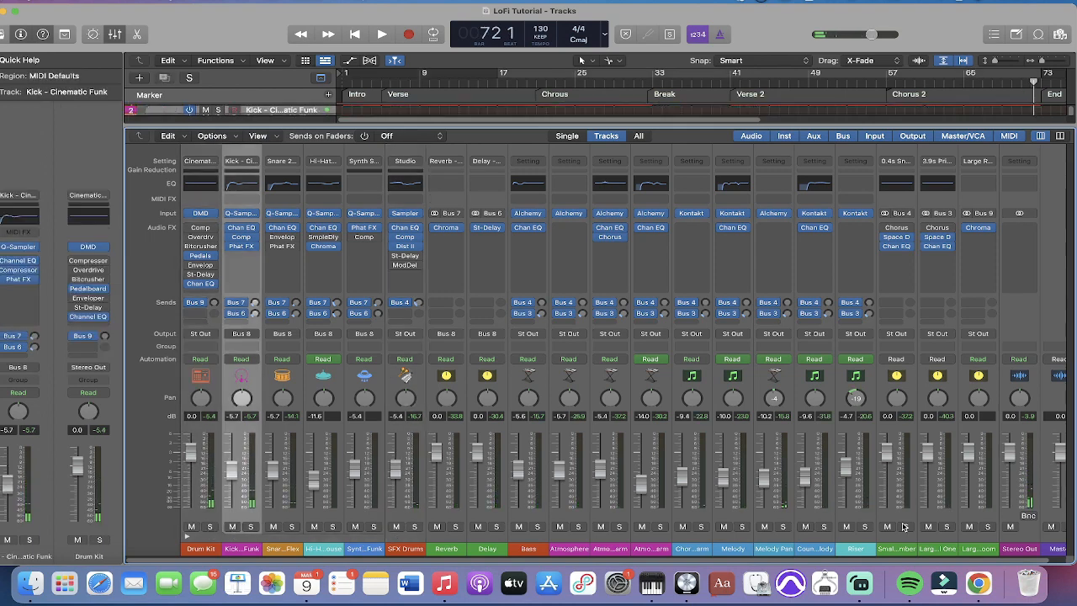
Step: Lower the Kick through Riser faders together until the Kick is at -6.1 dB, and recheck the Stereo Out peak around Chorus 2
shift+click(858, 538)
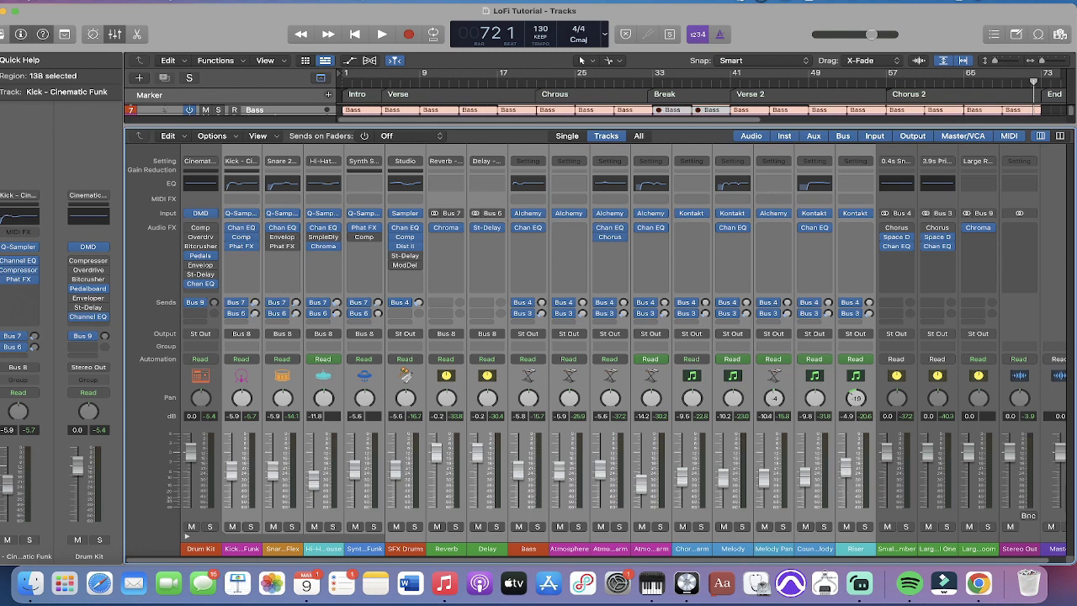
key(space)
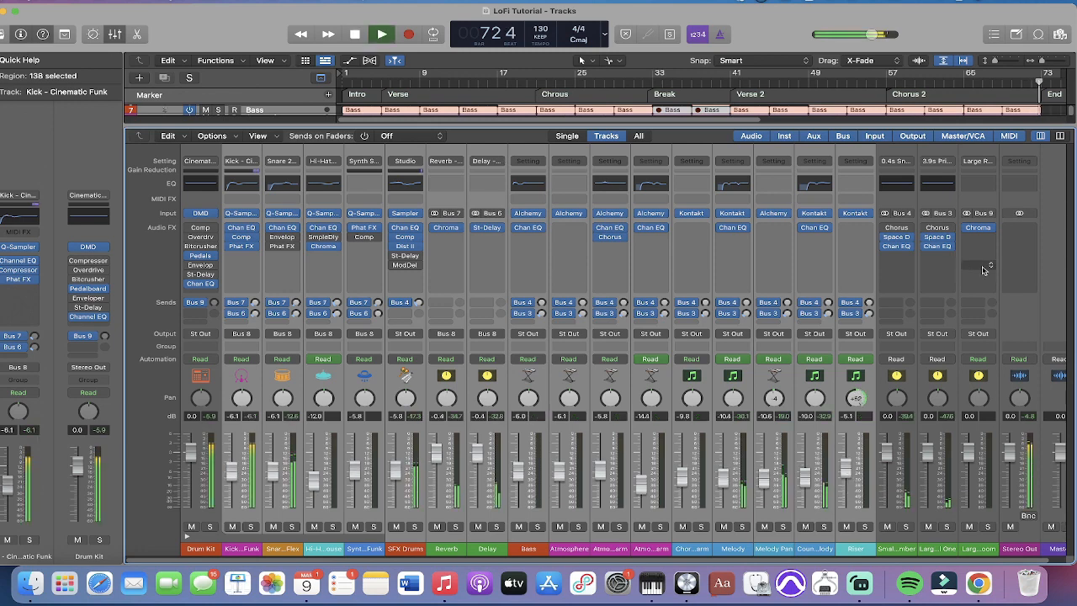
click(1038, 419)
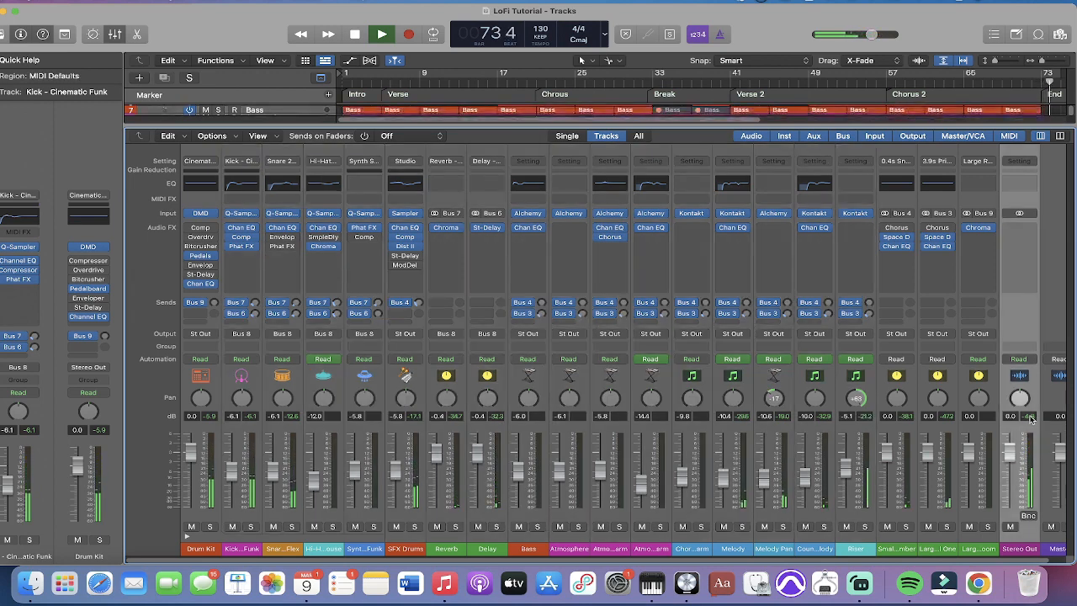
click(887, 81)
click(888, 82)
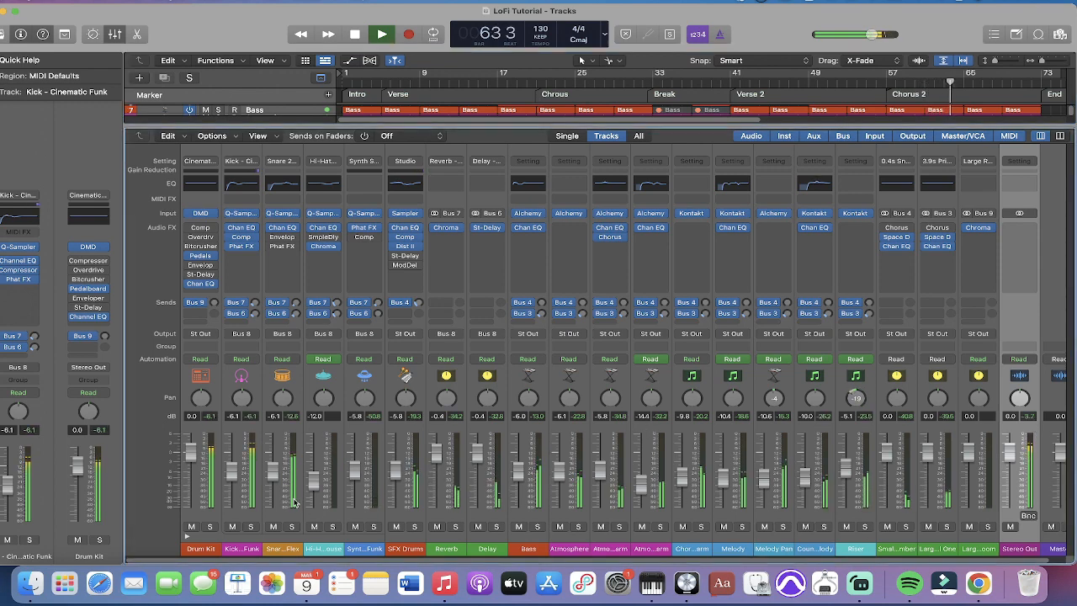
key(space)
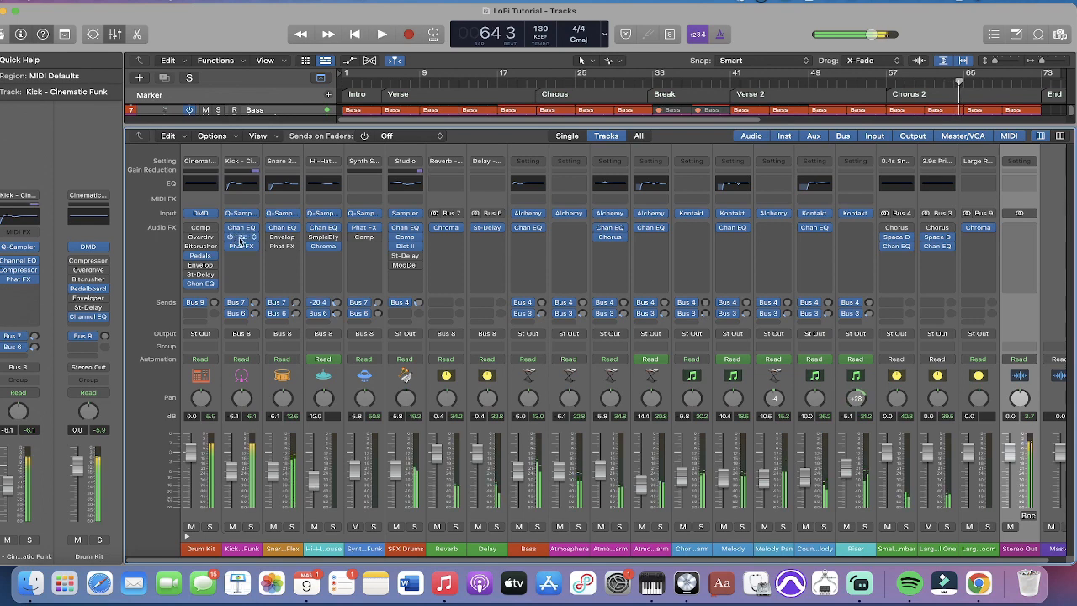
Step: Fine-tune the Kick Compressor's threshold and set its make-up gain to 0.0 dB while Verse 2 plays
click(241, 236)
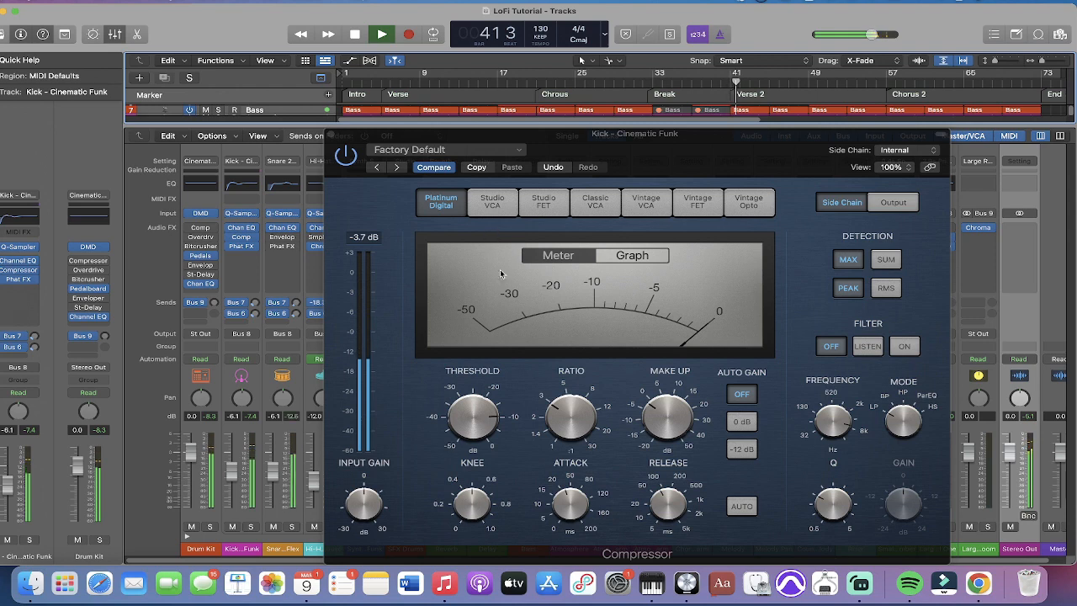
click(490, 414)
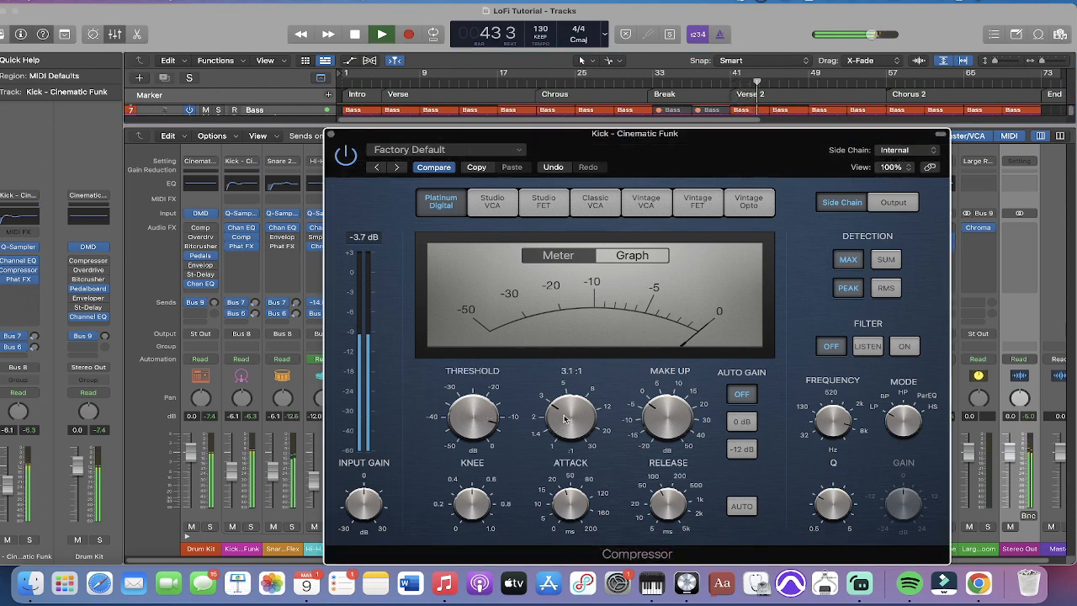
drag(474, 422, 475, 427)
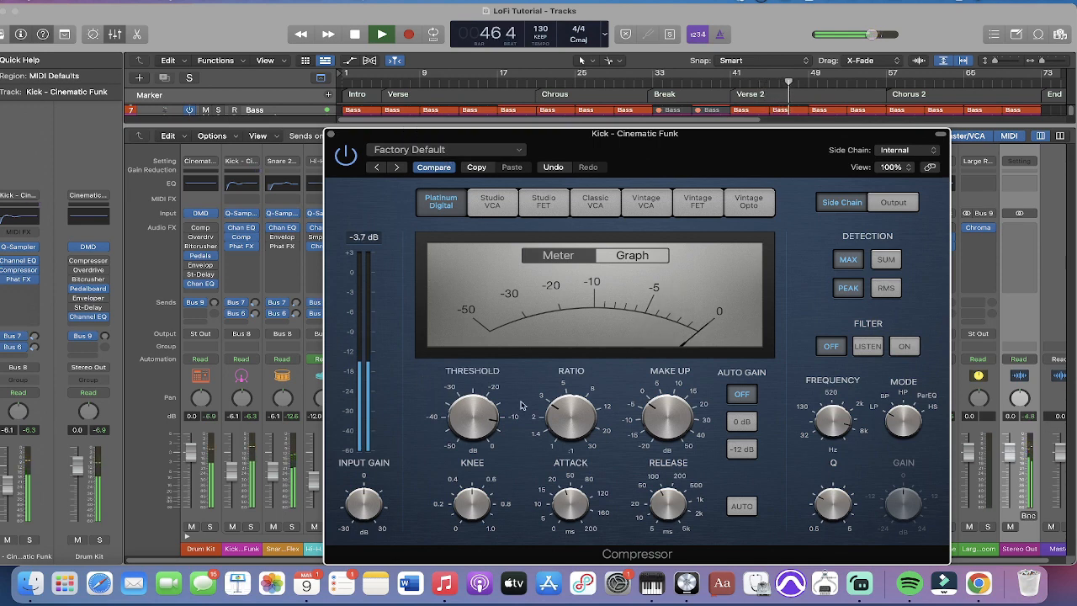
drag(663, 412, 667, 405)
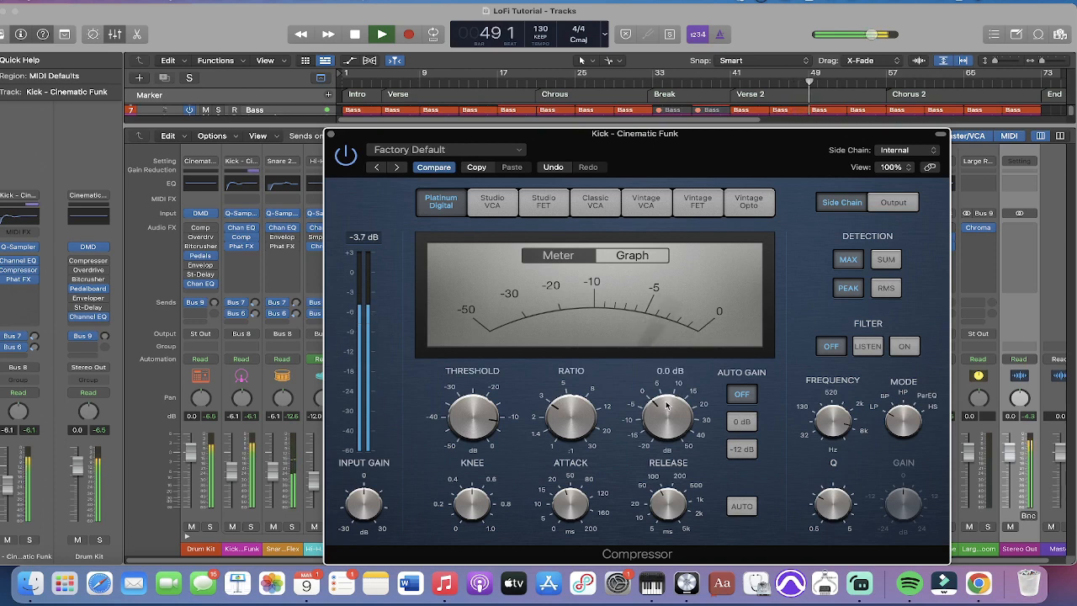
click(331, 135)
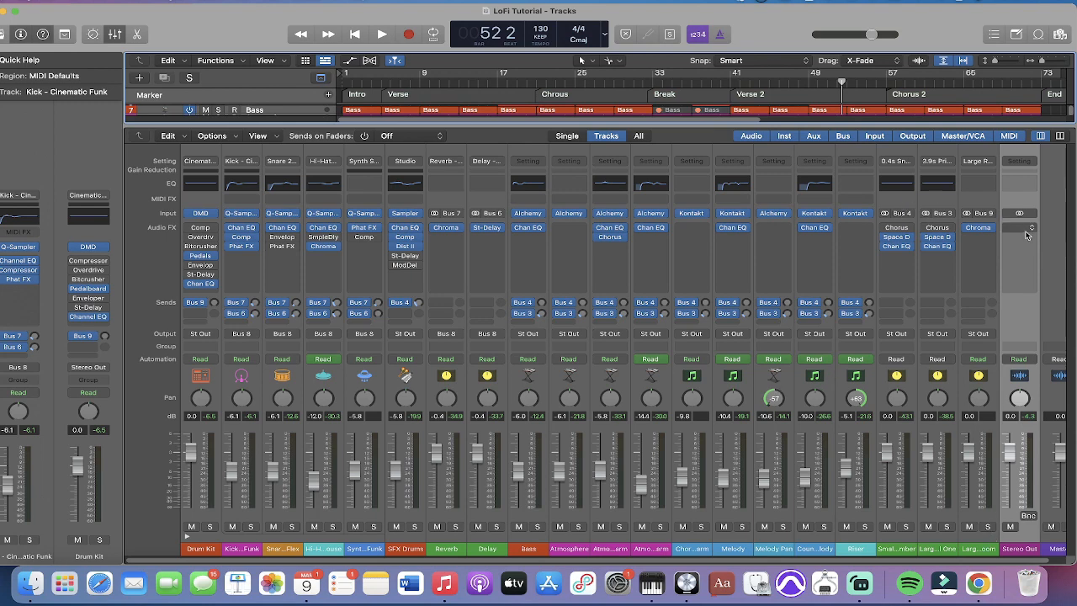
Step: Insert a stereo Channel EQ in the first effect slot of the Stereo Out channel
click(1020, 228)
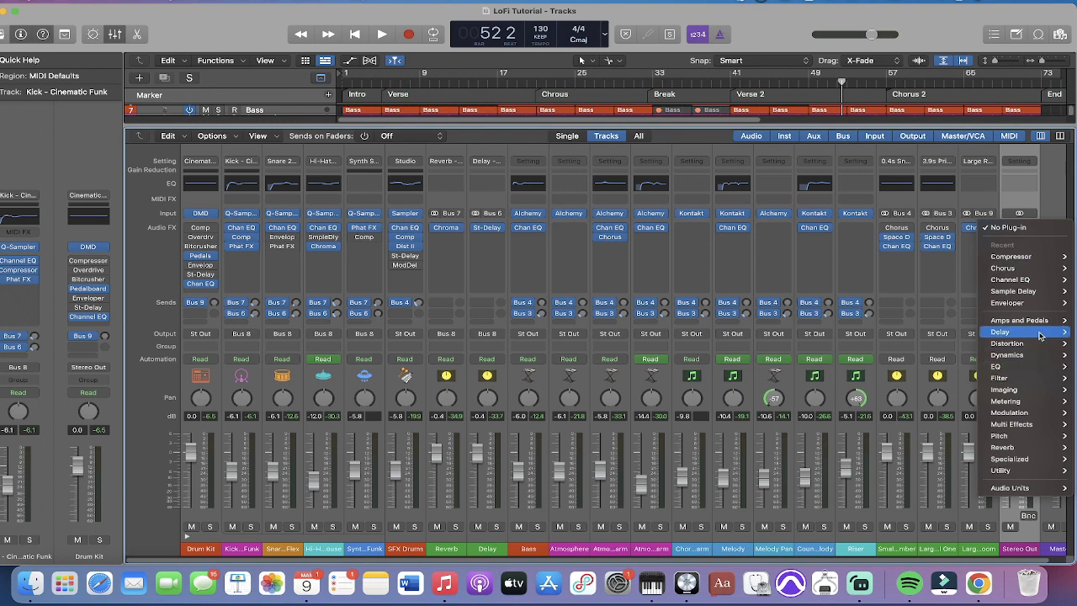
mouse_move(1009, 279)
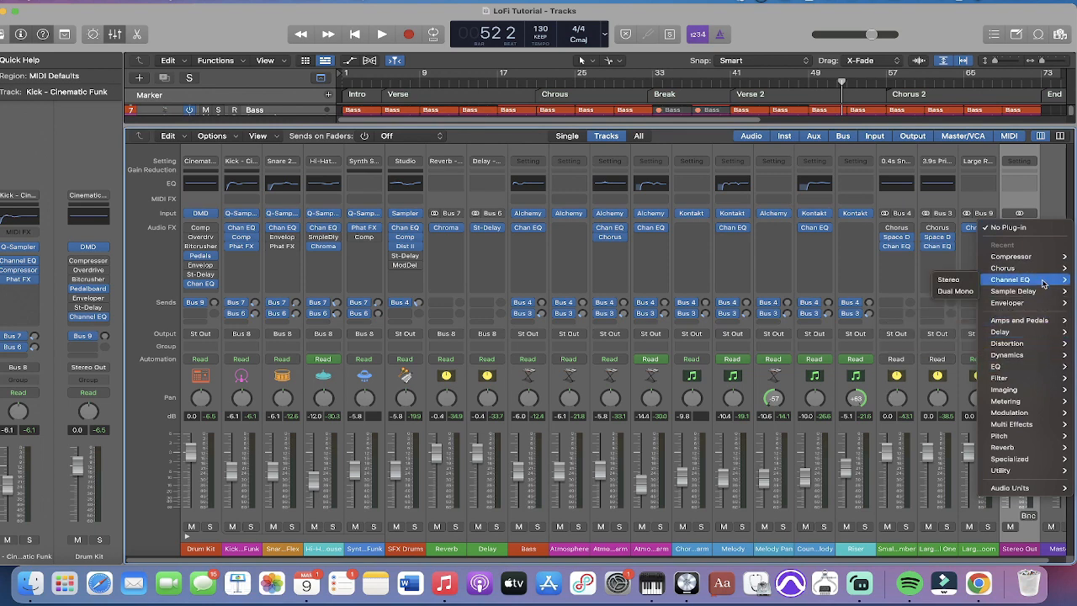
click(959, 279)
Step: Set the Stereo Out EQ to Mid Only processing, set the 75 Hz band to -1.2 dB, and move the 250 Hz band to 1310 Hz
key(space)
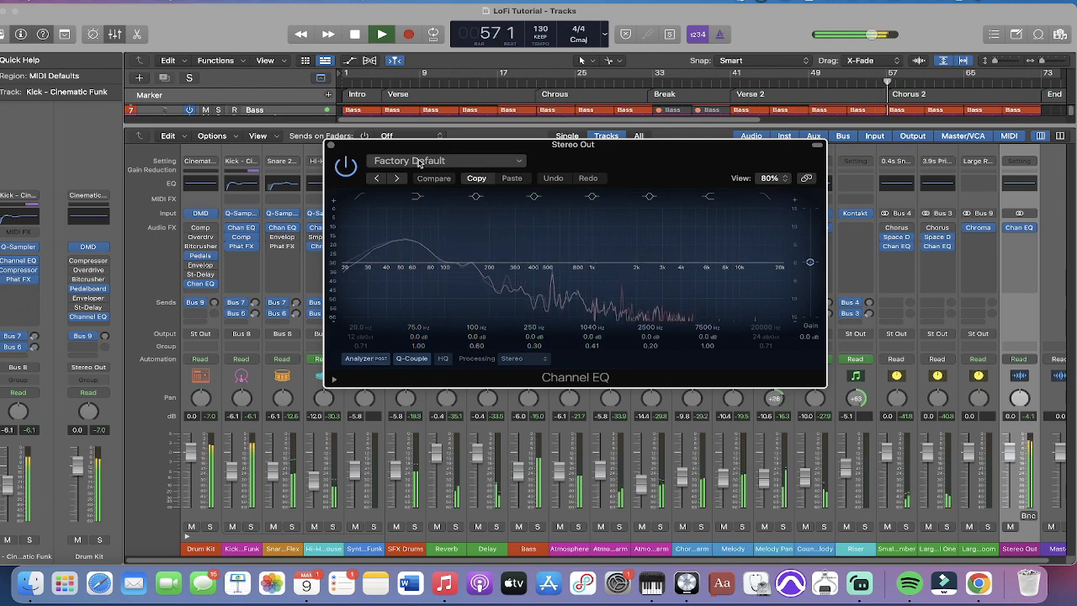
click(529, 359)
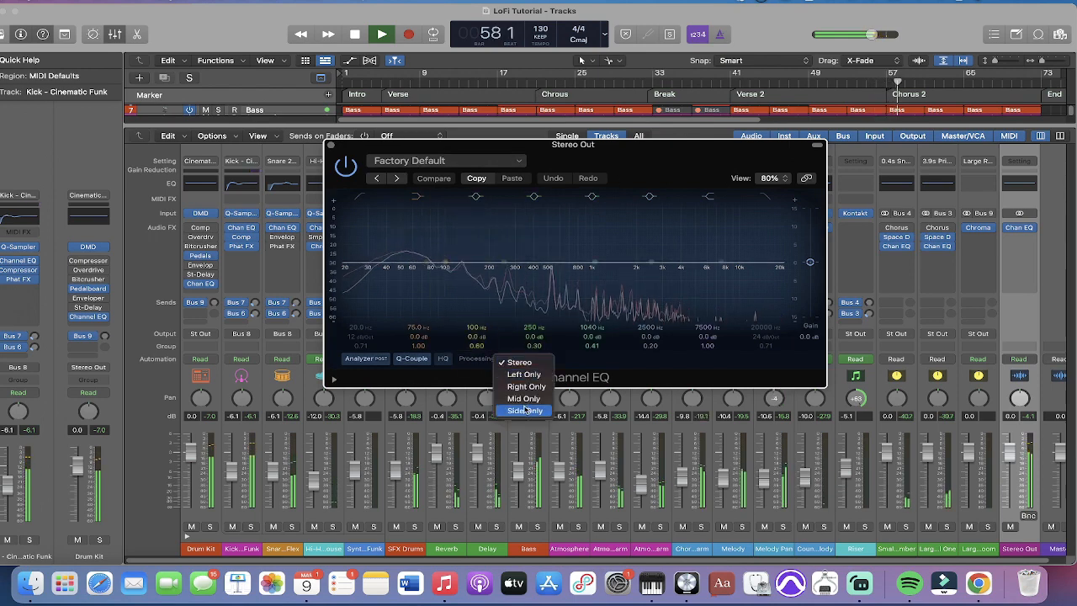
click(525, 398)
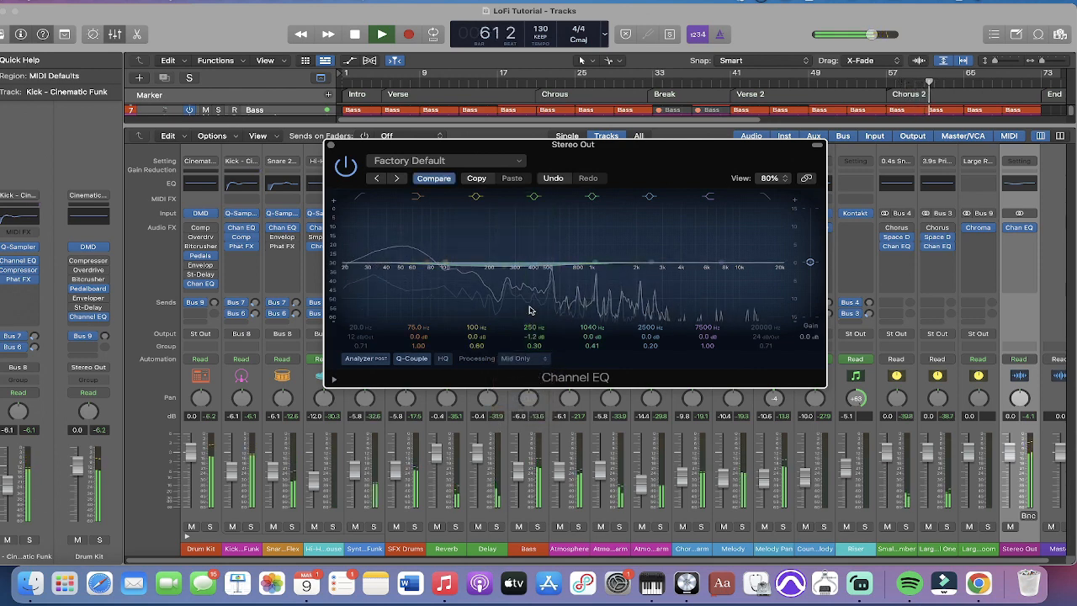
drag(536, 340, 526, 296)
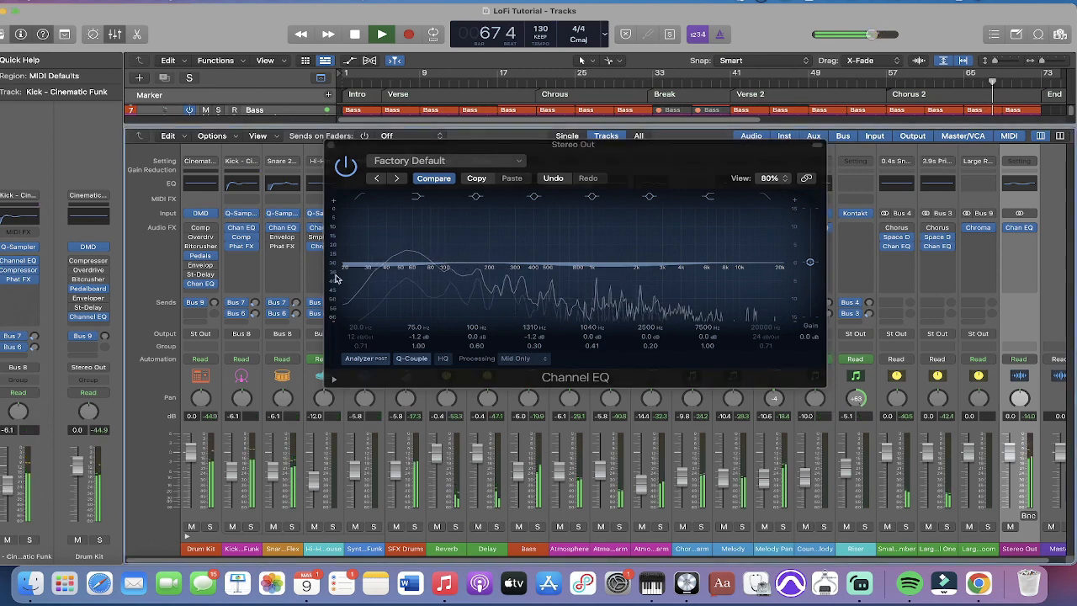
click(330, 145)
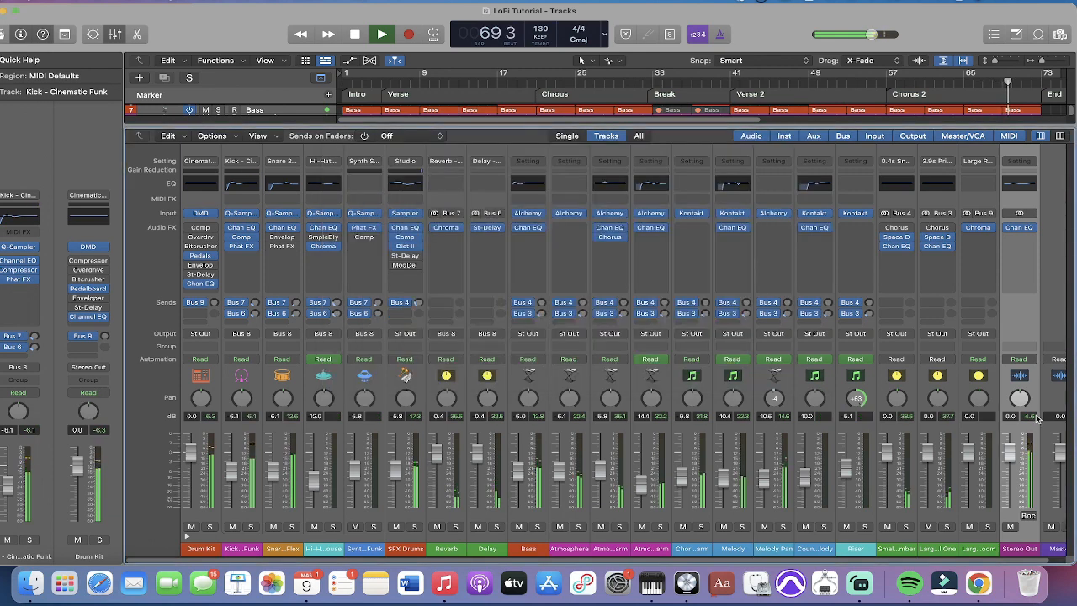
Step: Insert a Compressor after the Channel EQ on Stereo Out and move its window clear of the Stereo Out channel strip
click(1017, 239)
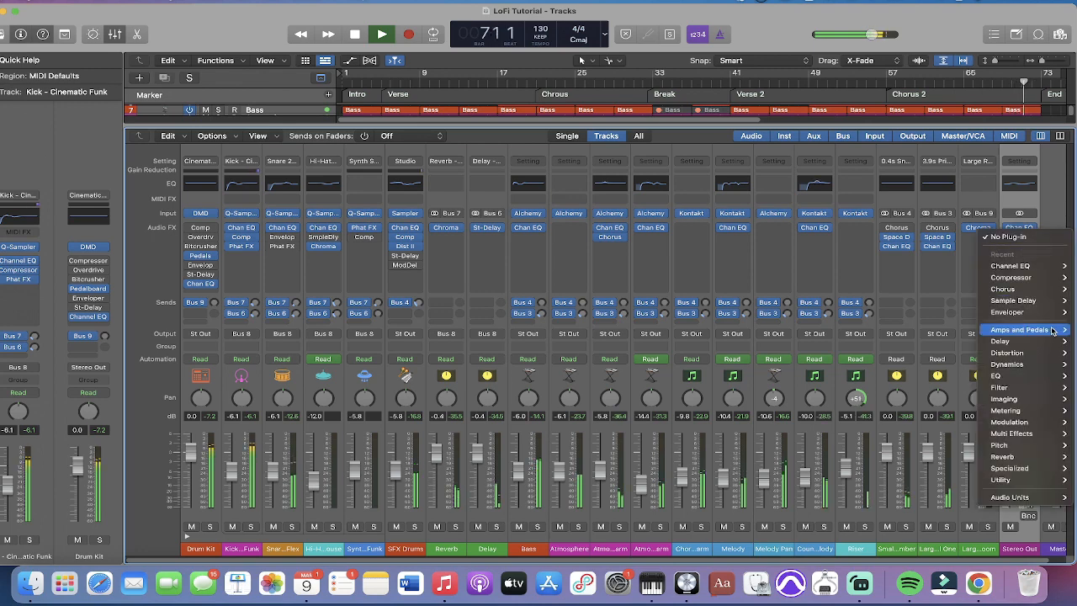
mouse_move(1037, 364)
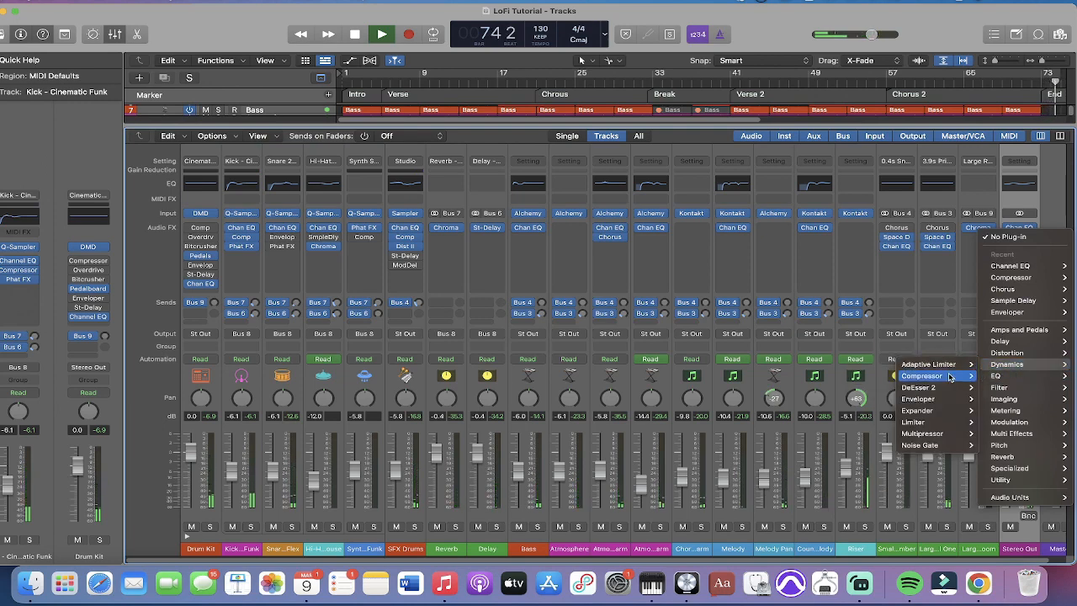
click(967, 378)
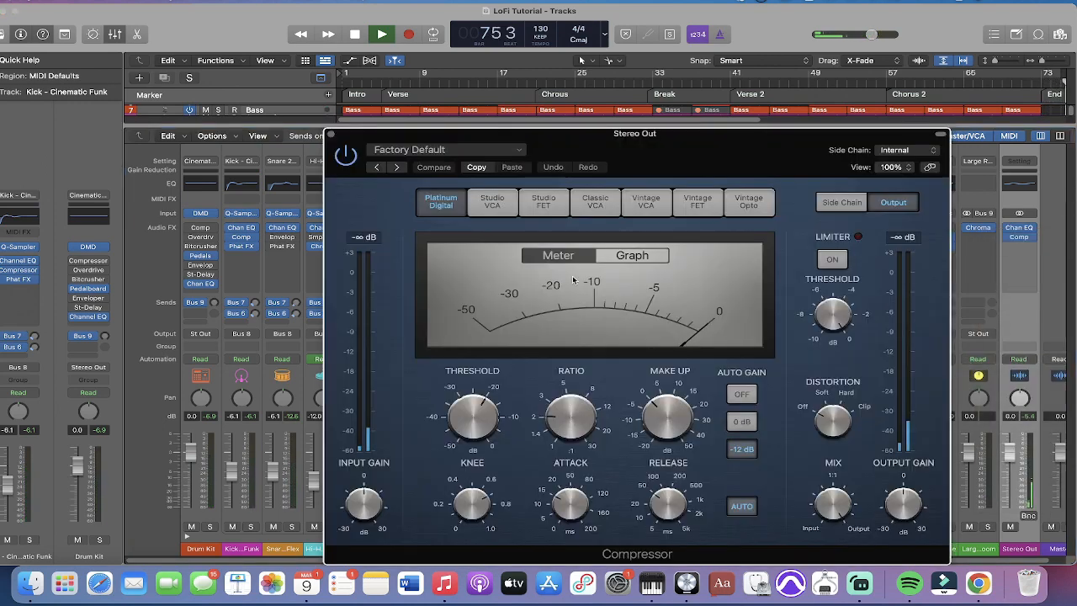
drag(791, 152, 561, 131)
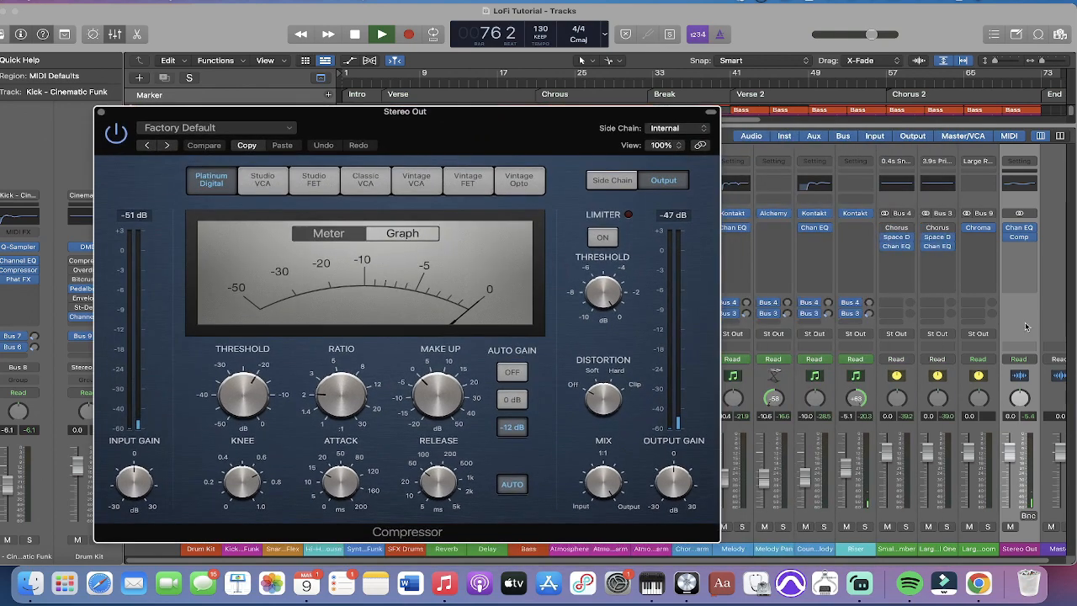
Step: Insert a Limiter after the Compressor on Stereo Out and set its gain to 0.0 dB during playback from around bar 56
click(1018, 256)
click(879, 431)
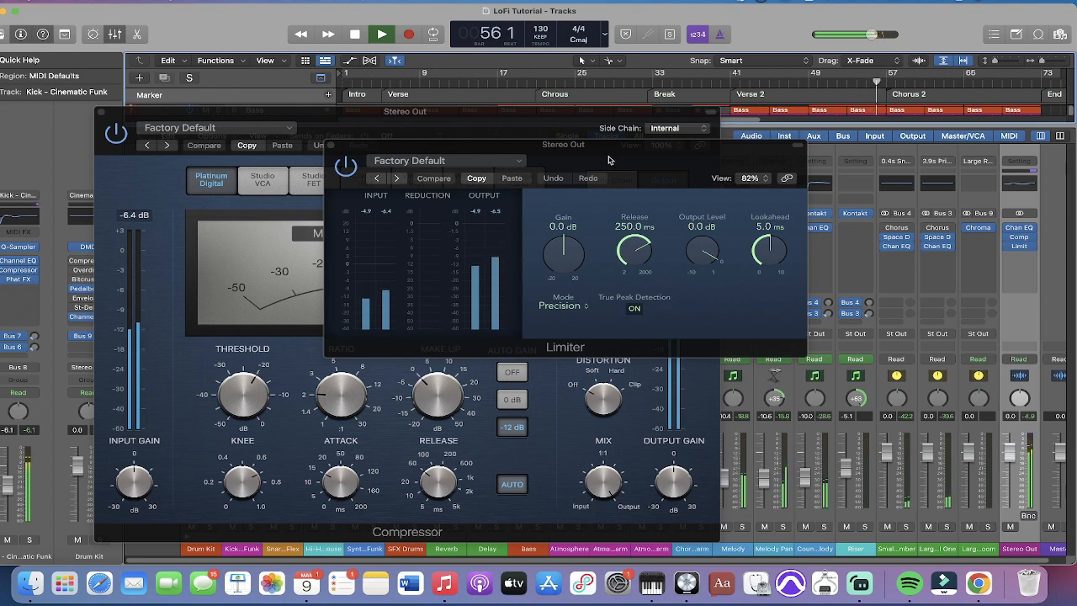
drag(609, 160, 673, 165)
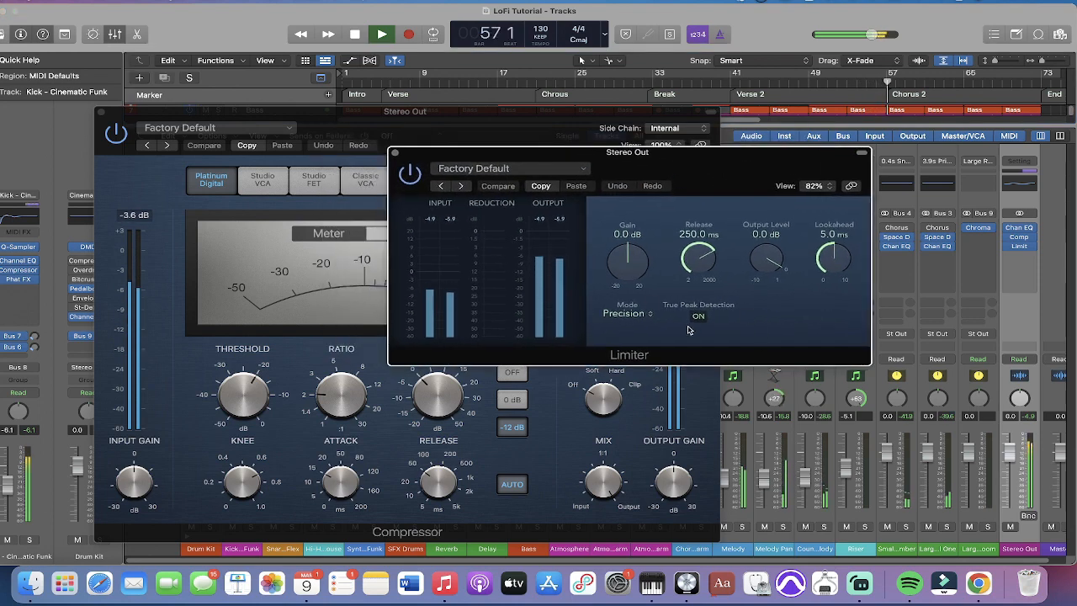
drag(646, 275, 645, 261)
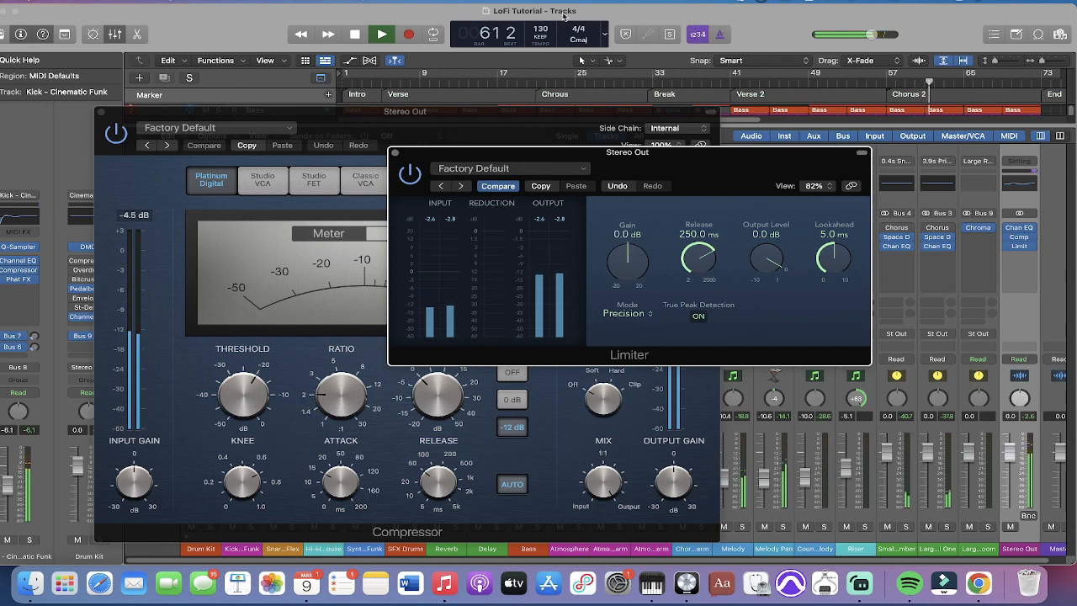
click(392, 153)
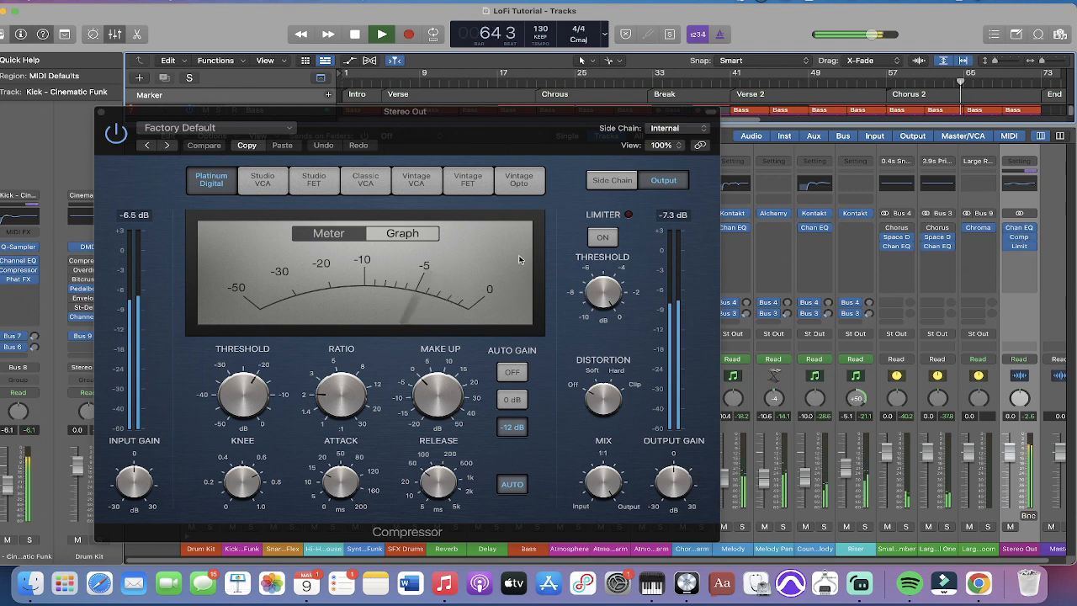
Step: Turn off Auto Gain in the Stereo Out Compressor, then keep its window open
click(513, 374)
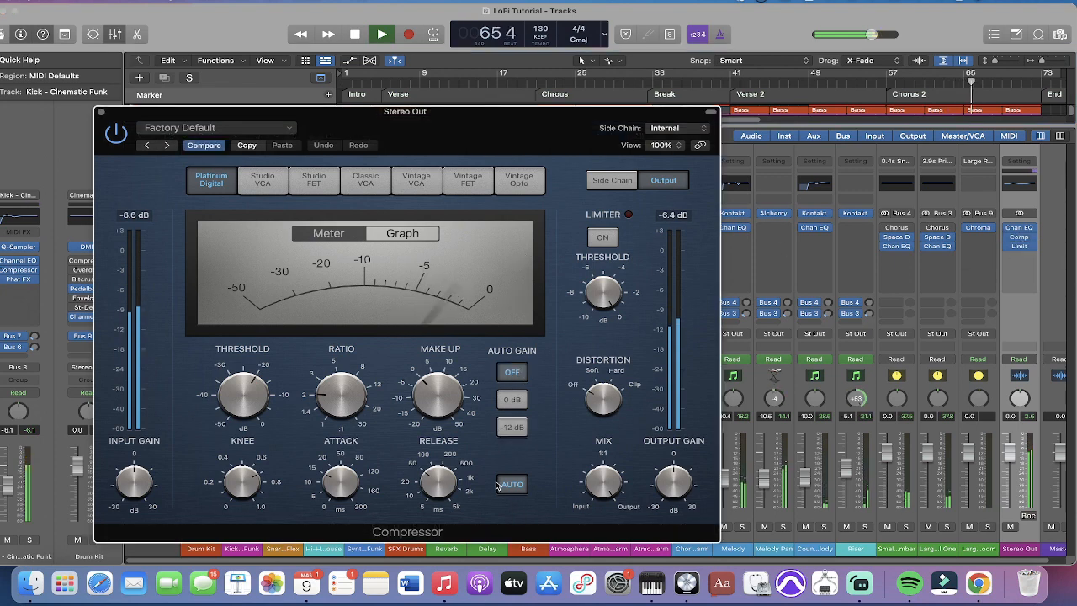
click(1023, 240)
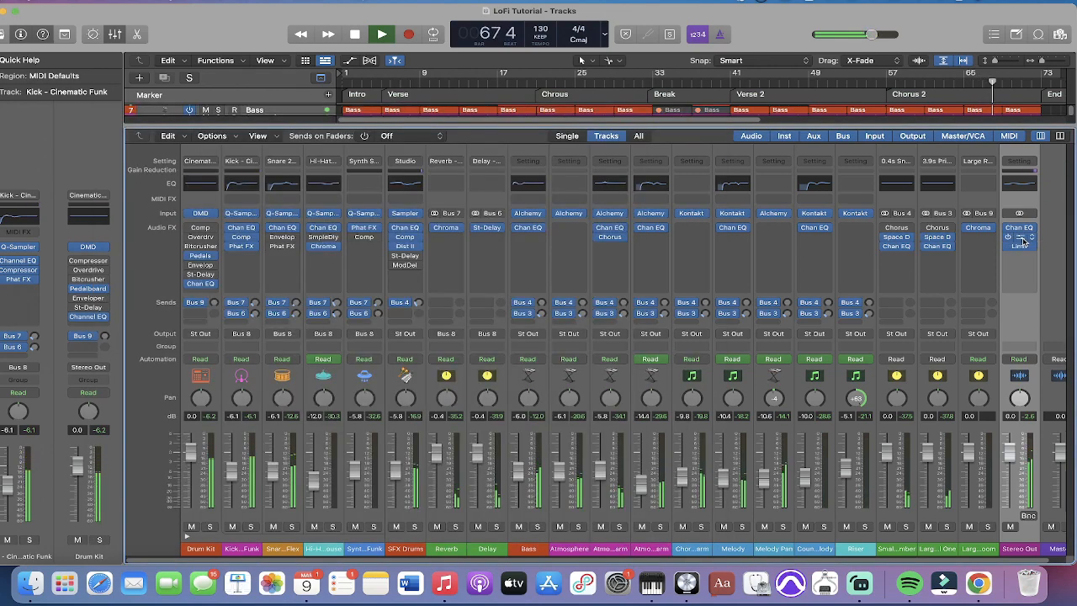
click(1023, 240)
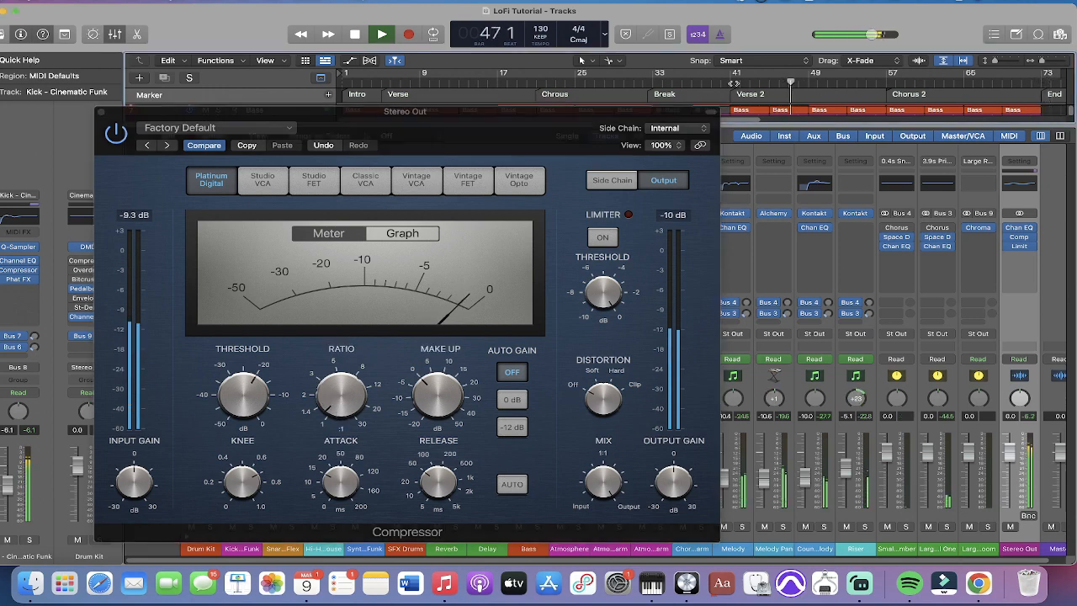
Step: Cycle playback from bar 41 to bar 73 and fine-tune the threshold of the Stereo Out Compressor
drag(734, 75, 1045, 76)
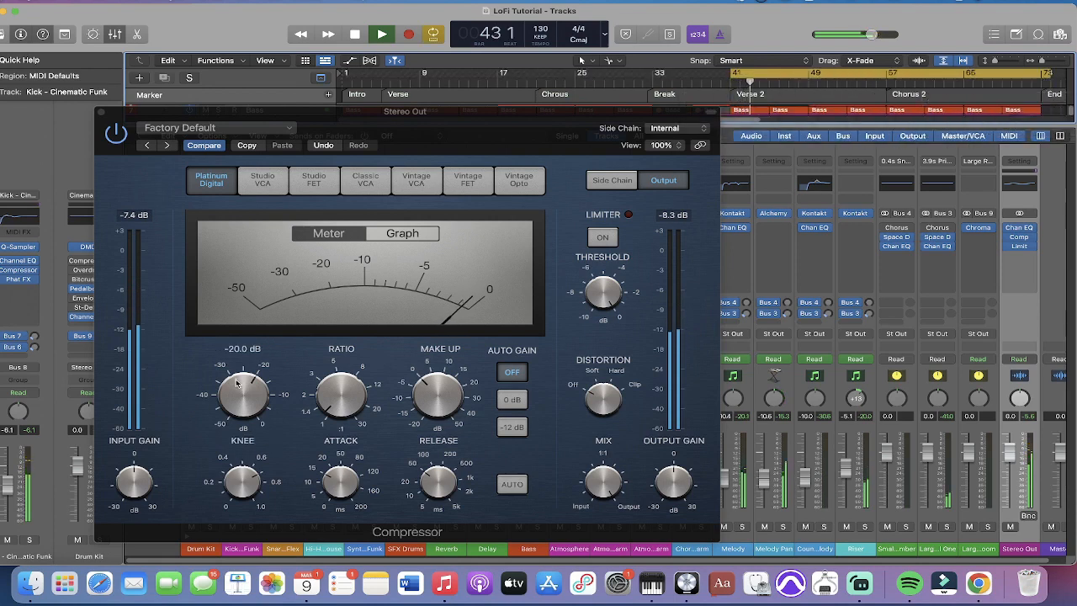
drag(237, 382, 239, 380)
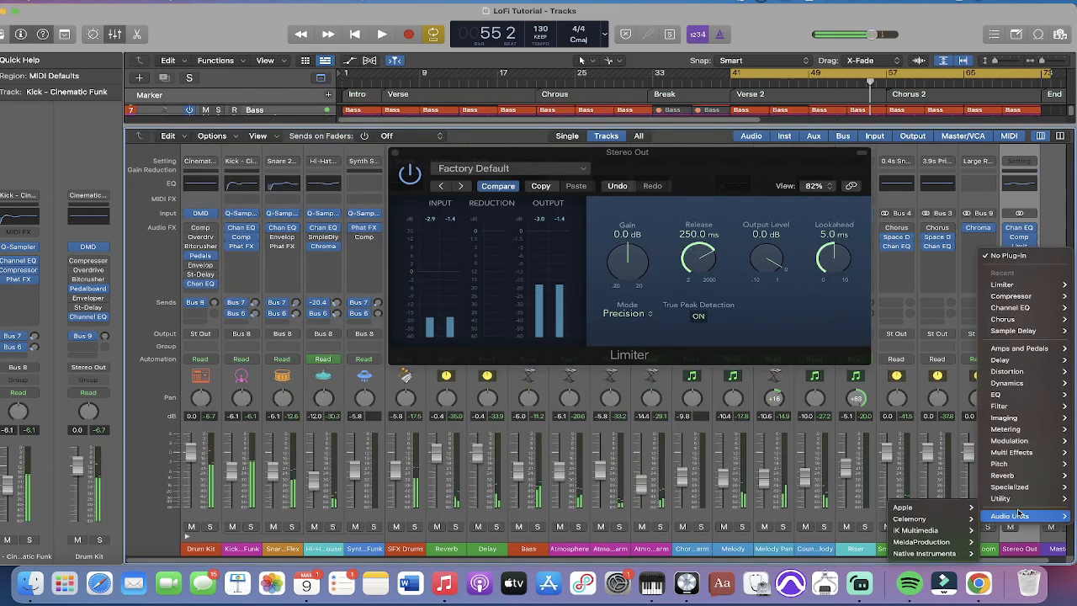
Step: Insert MeldaProduction's stereo MLoudnessAnalyzer after the Limiter on Stereo Out, followed by a MultiMeter
mouse_move(1018, 515)
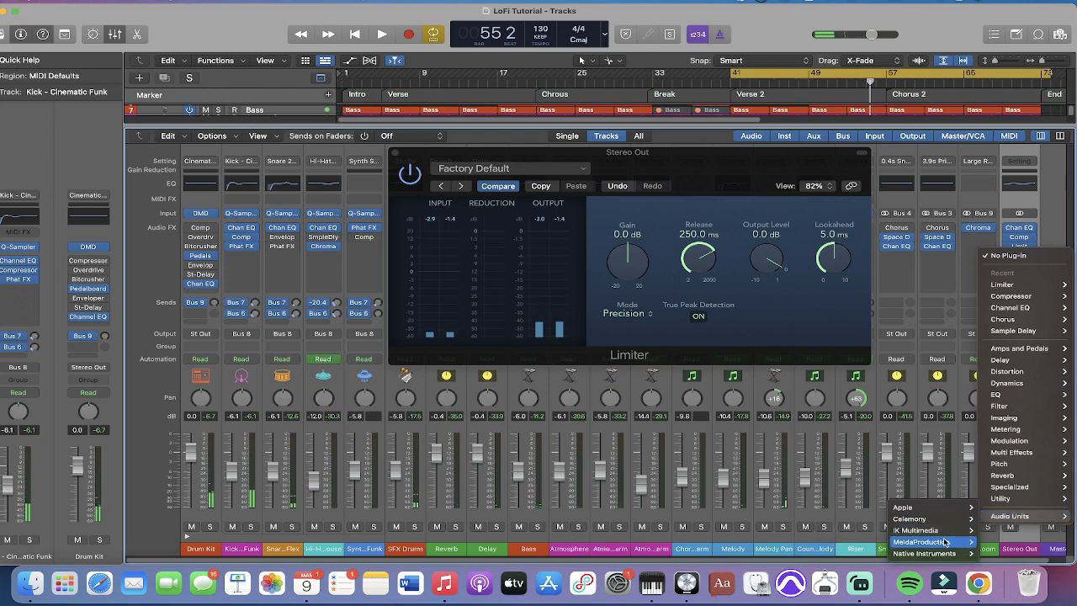
mouse_move(935, 541)
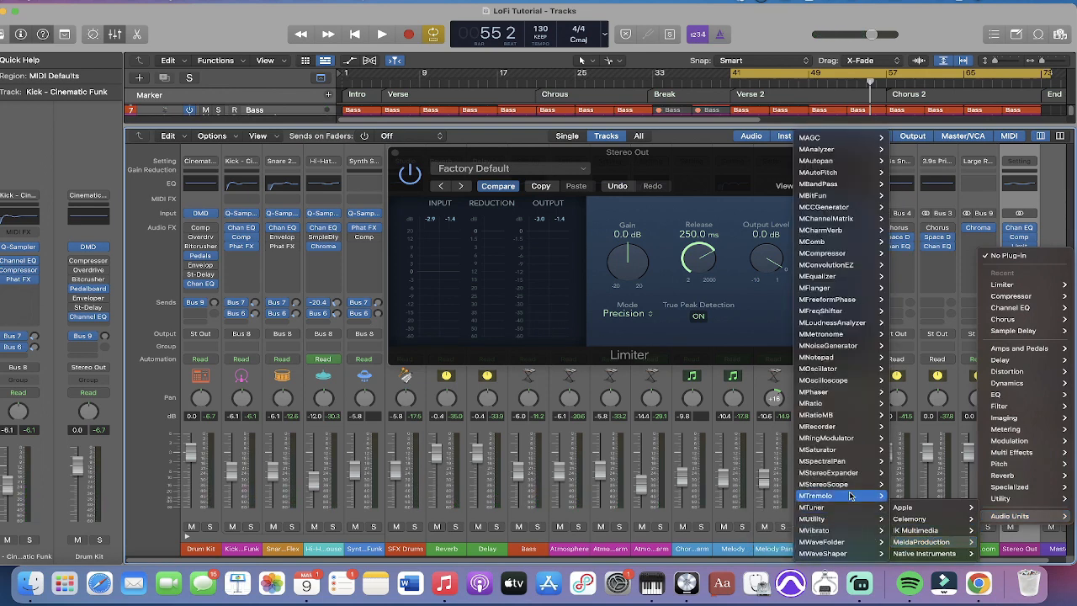
mouse_move(850, 486)
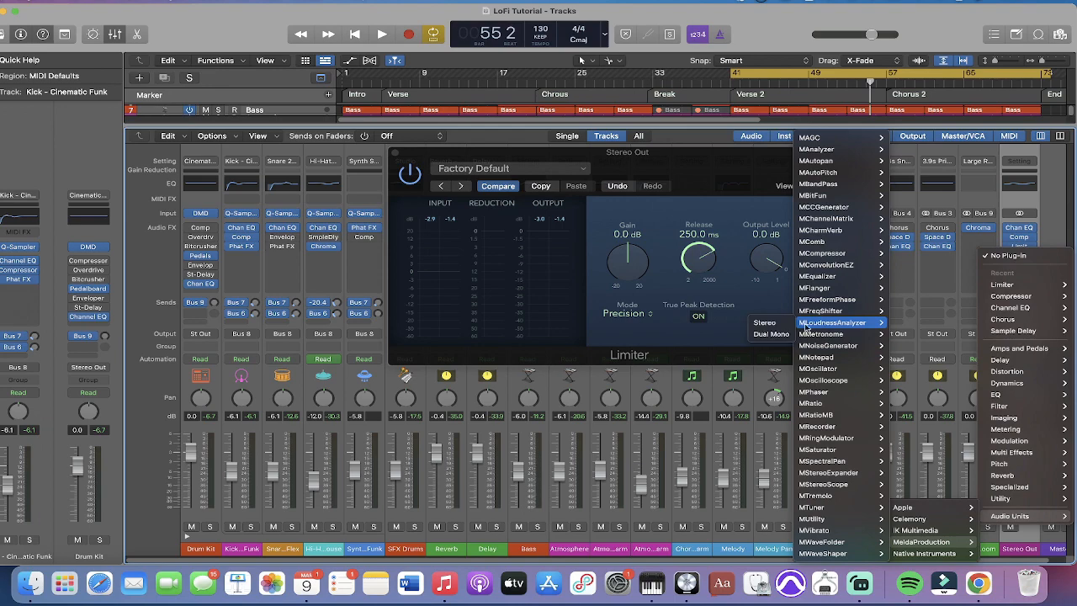
click(784, 323)
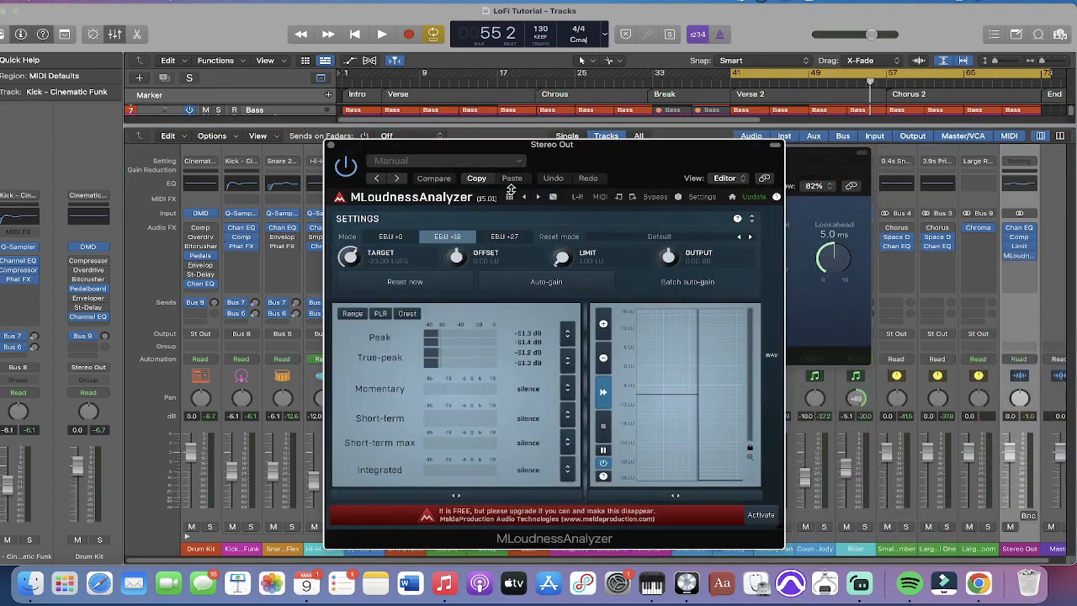
click(448, 166)
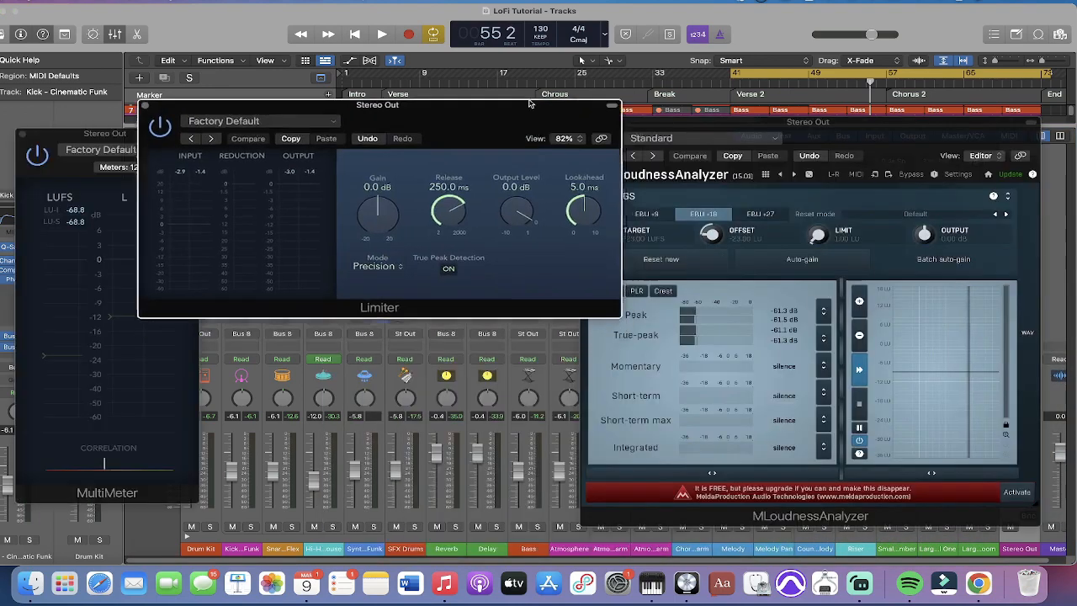
Step: Reposition the Limiter window between the two loudness meters and start playback from bar 41
drag(596, 72, 575, 99)
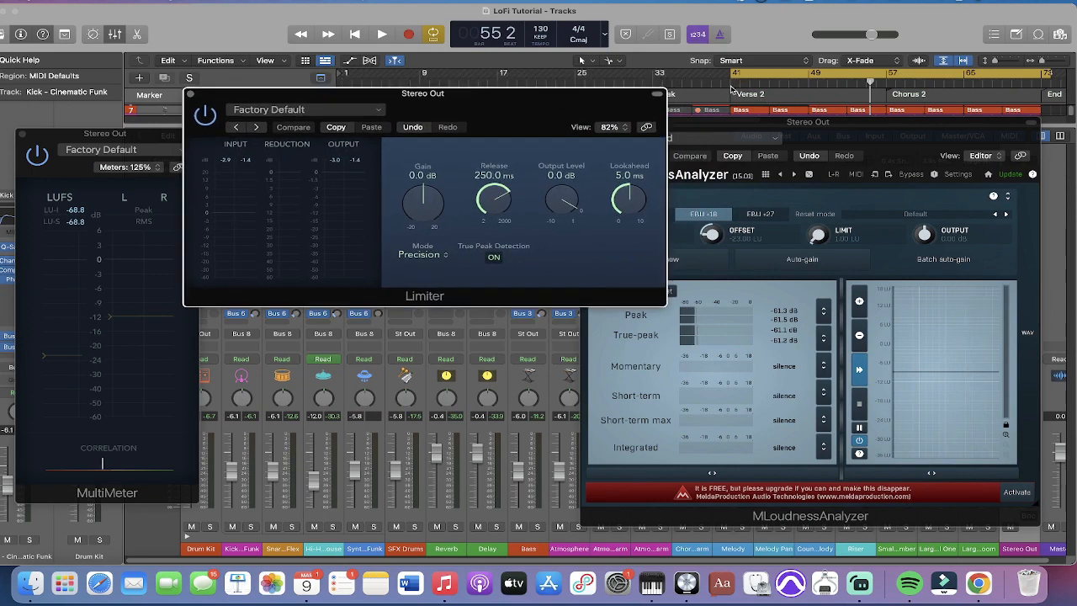
click(731, 88)
key(space)
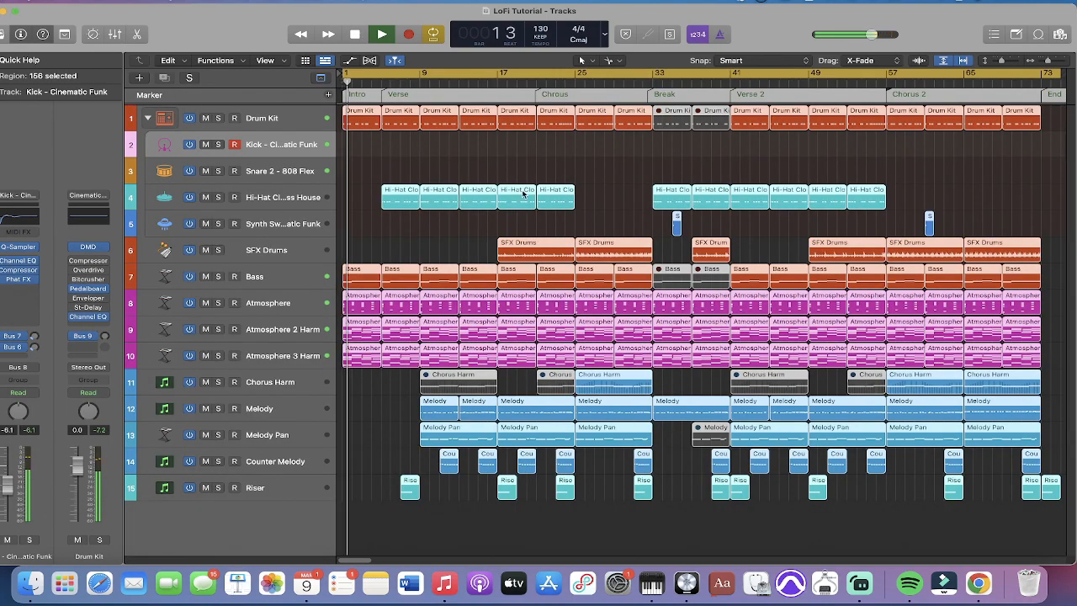
Step: Deselect all regions in the arrangement and collapse the Drum Kit track stack
click(499, 149)
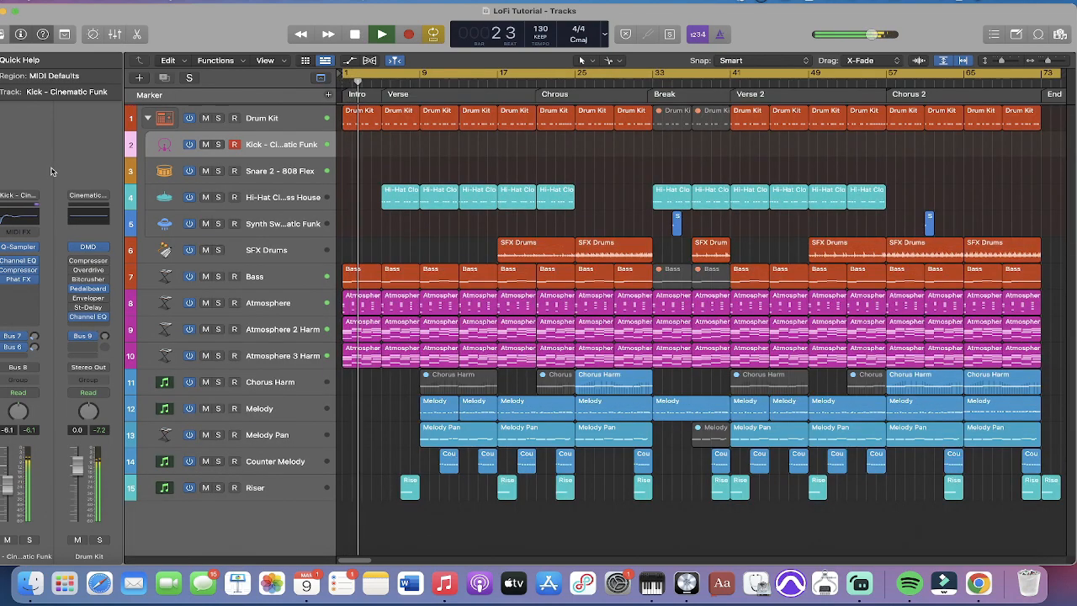
click(148, 118)
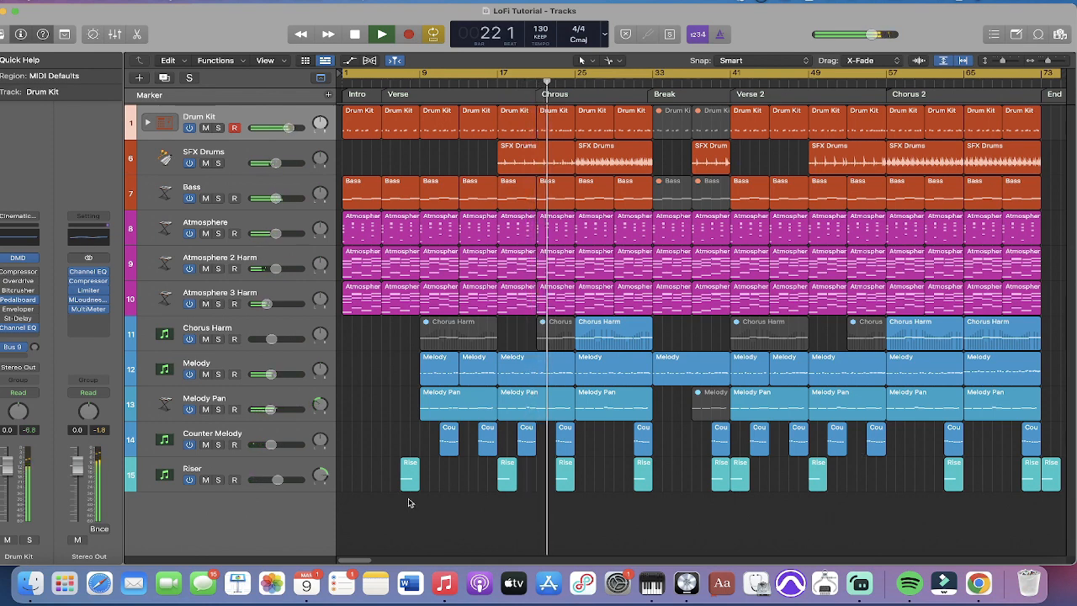
Step: Check the Stereo Out loudness during the Chorus with MLoudnessAnalyzer and MultiMeter, closing both meters when done
click(89, 300)
click(90, 301)
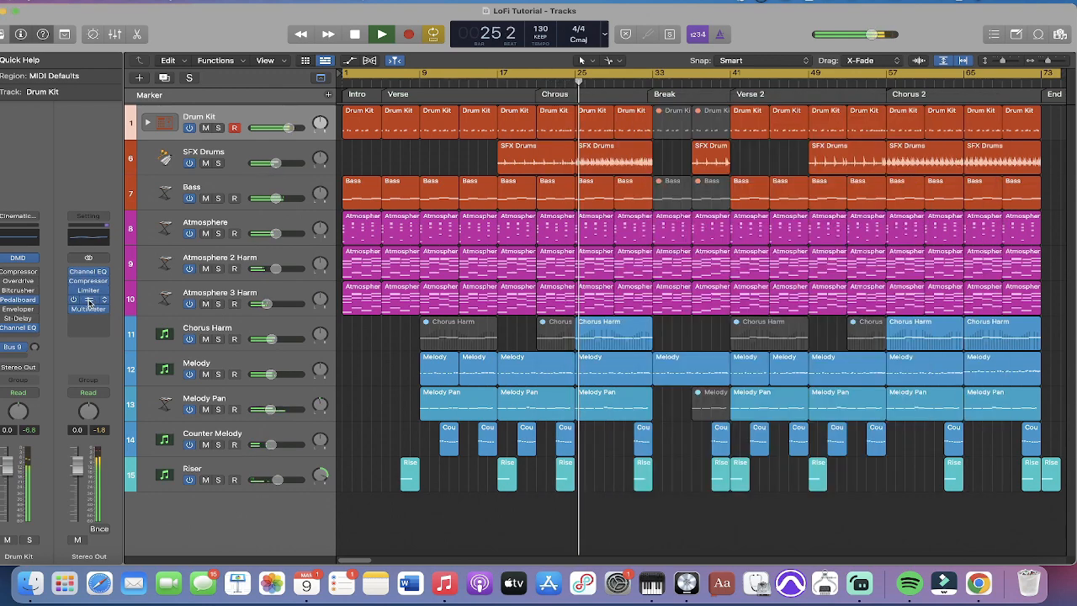
click(90, 308)
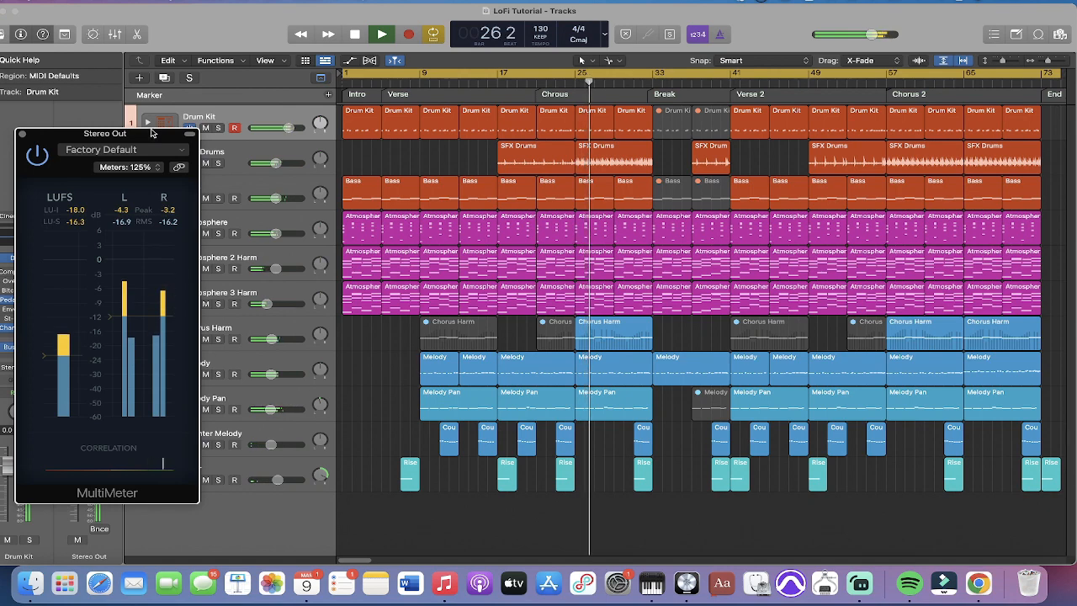
drag(148, 139, 275, 128)
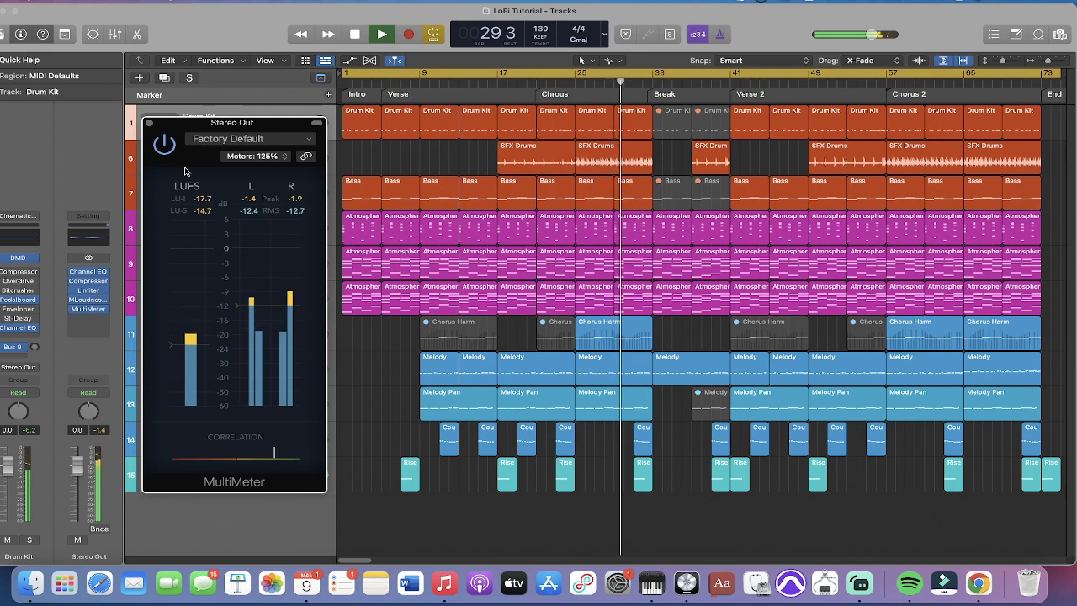
click(150, 122)
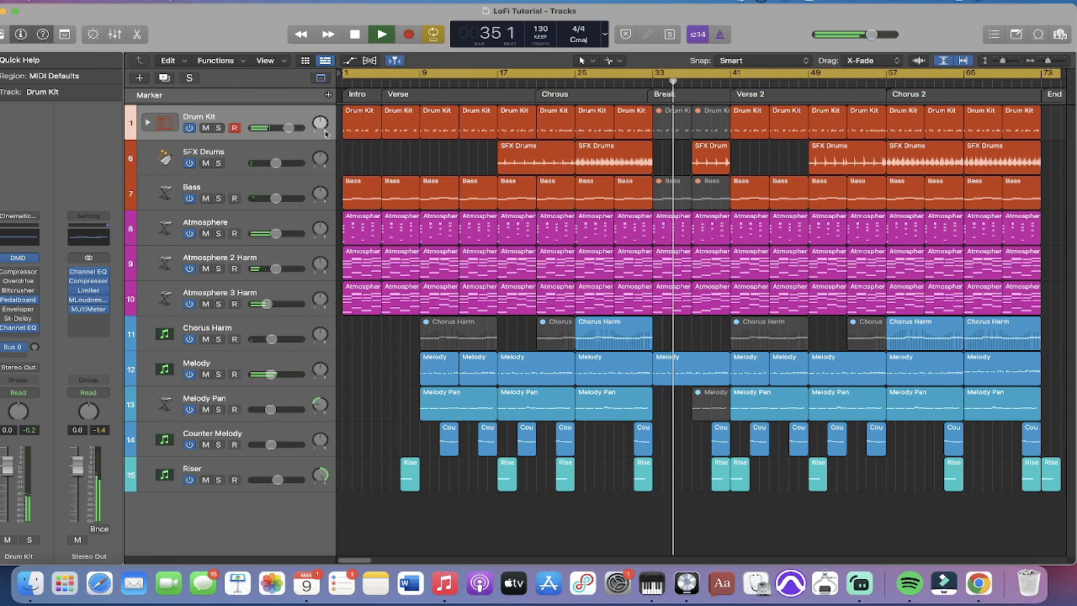
Step: Expand the Drum Kit track stack and set the Hi-Hat Closed track's volume to -12.8 dB
click(148, 124)
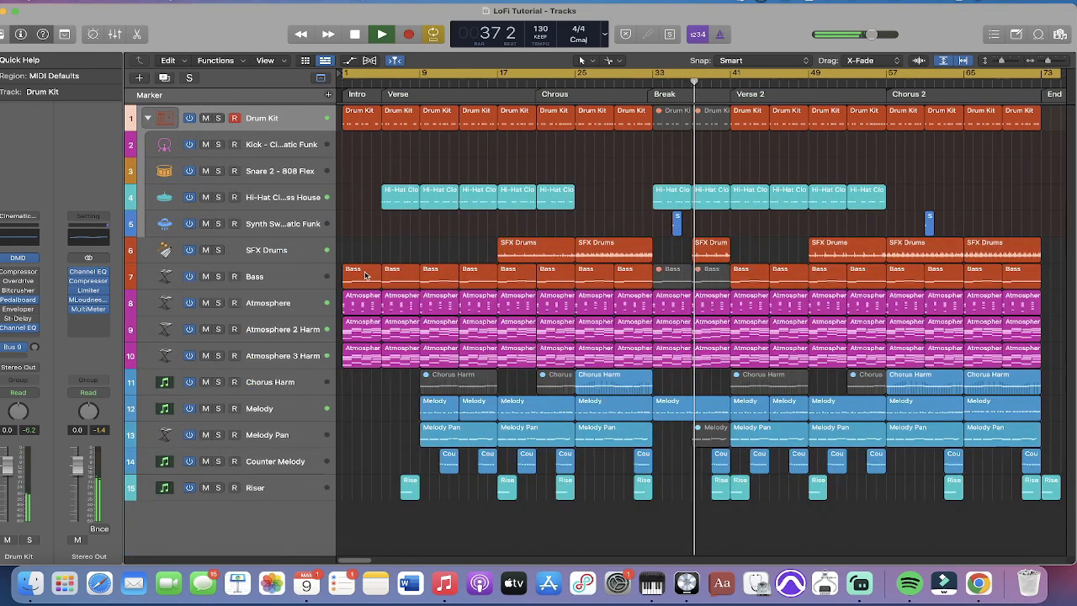
click(267, 206)
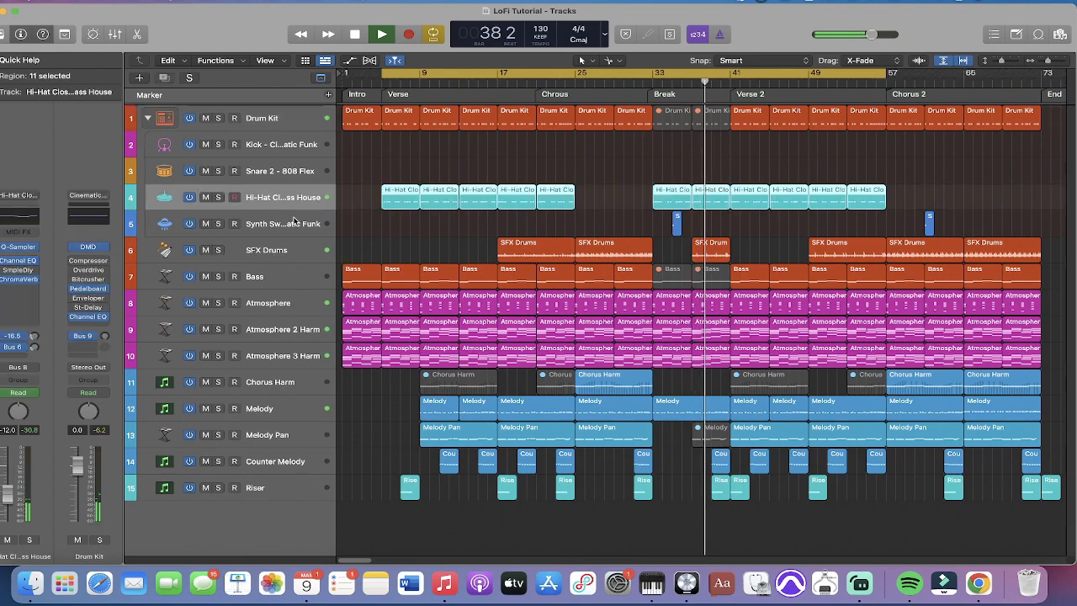
key(x)
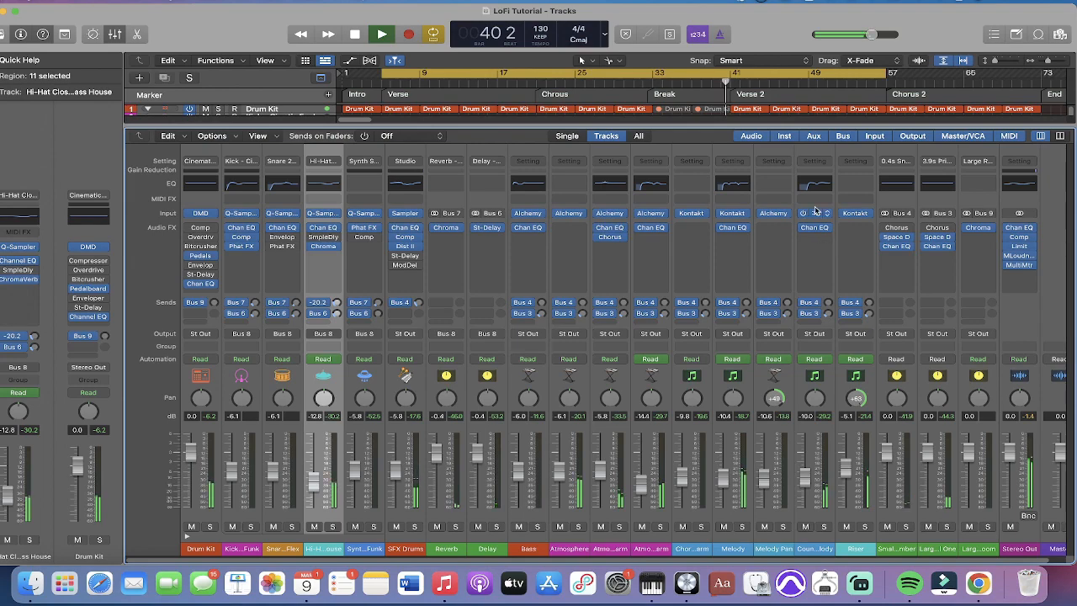
Step: Move playback to about bar 32, close the Mixer and listen to the balance from the Break onward
click(641, 83)
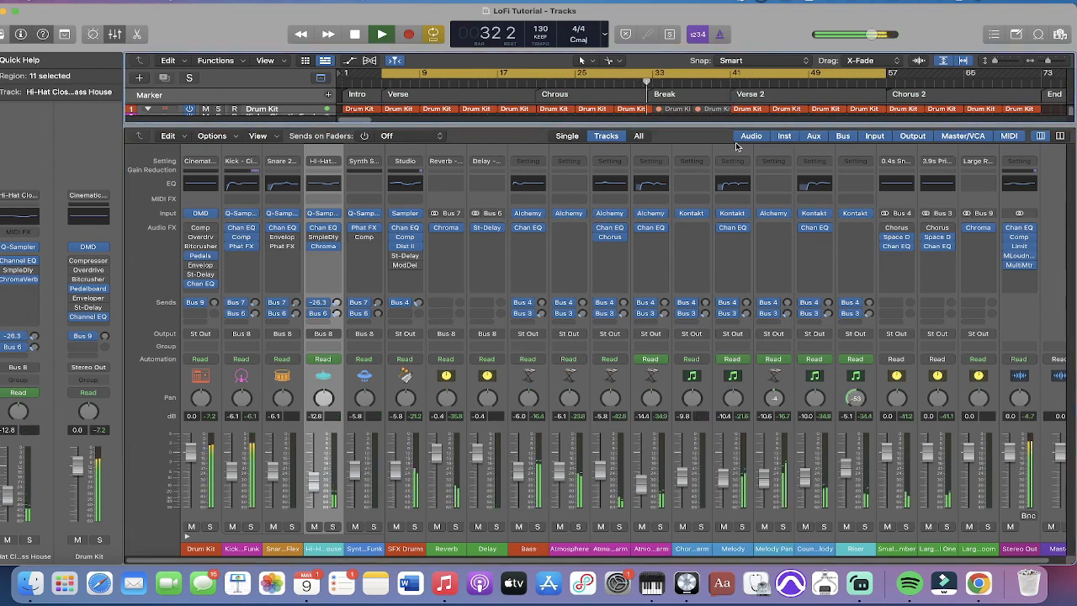
key(x)
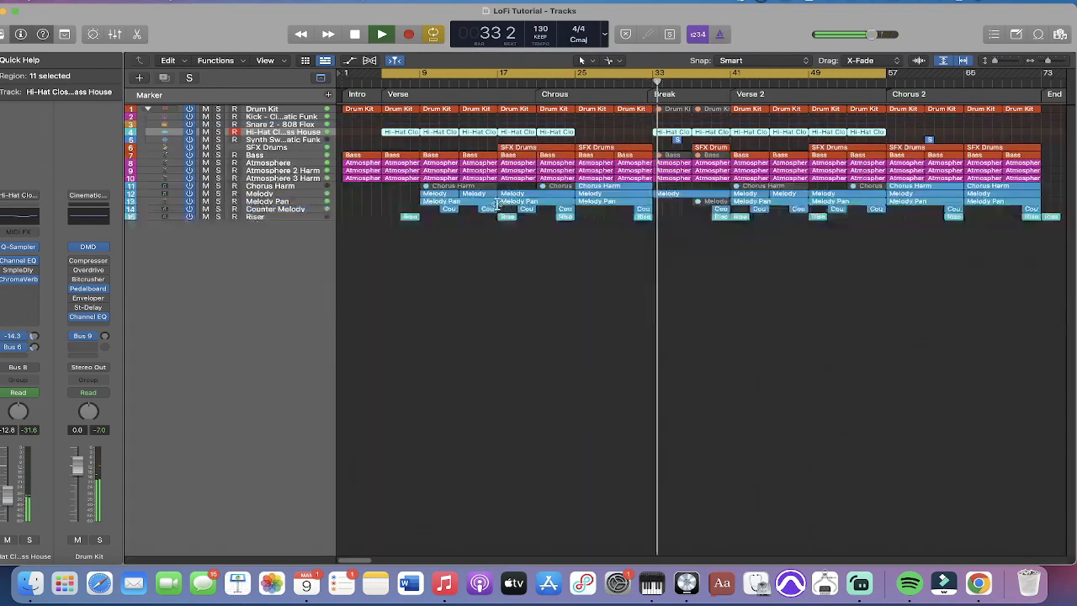
click(585, 171)
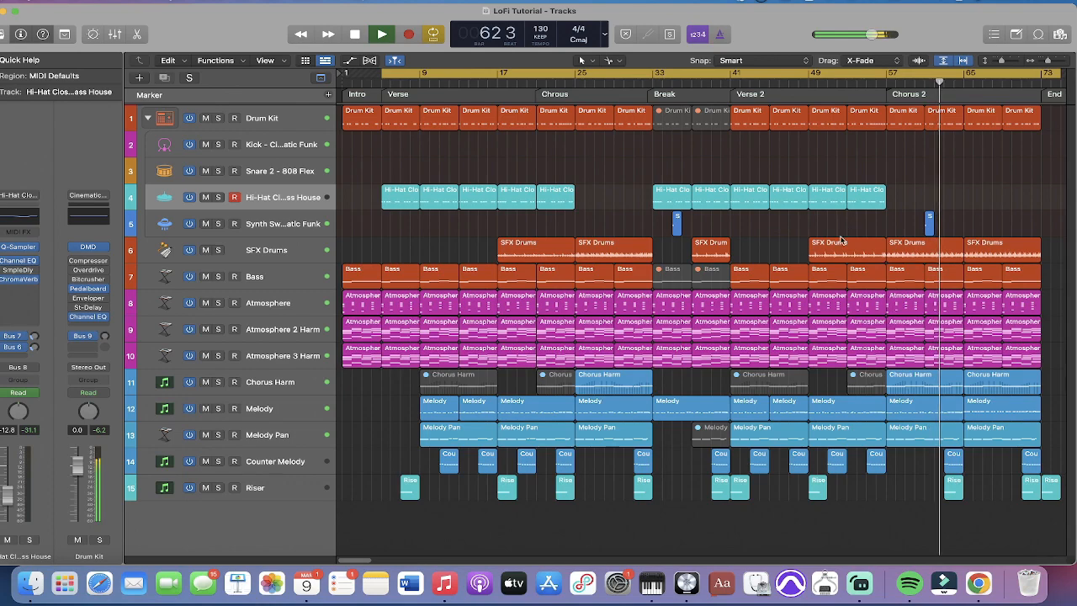
Step: Zoom the arrangement so that all tracks fit the Tracks area with their volume and pan controls showing
key(z)
key(z)
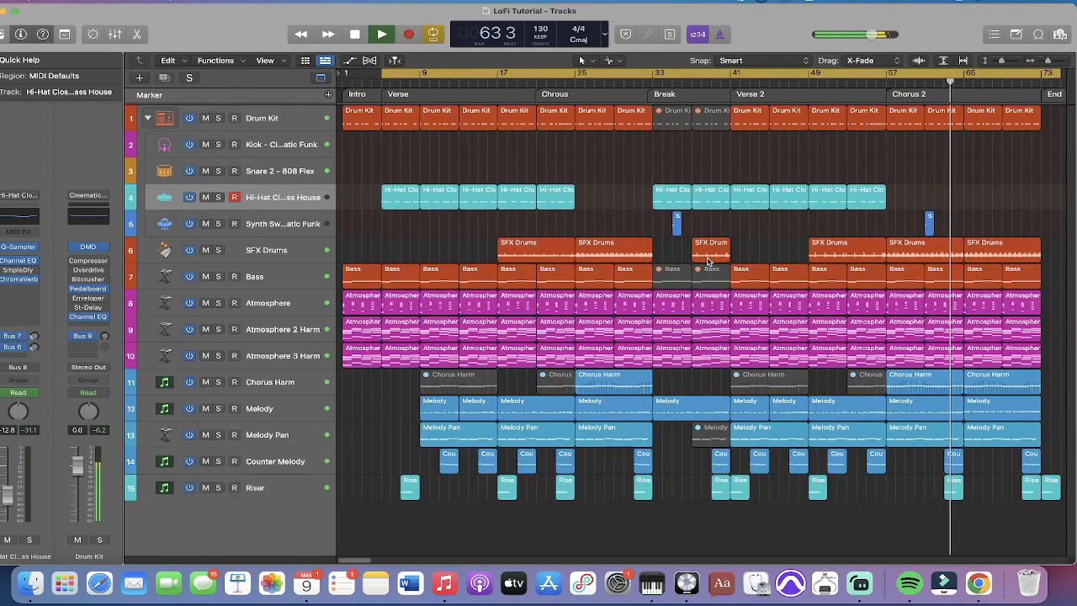
key(z)
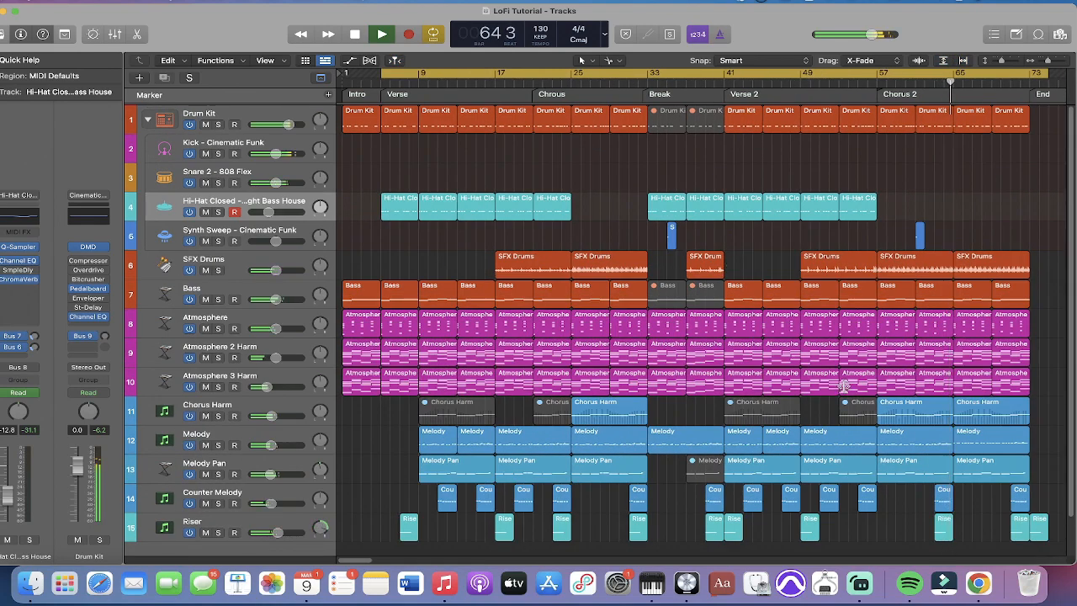
Step: Review the Mixer levels during Chorus 2, stop playback and return the playhead to the start of the song
key(x)
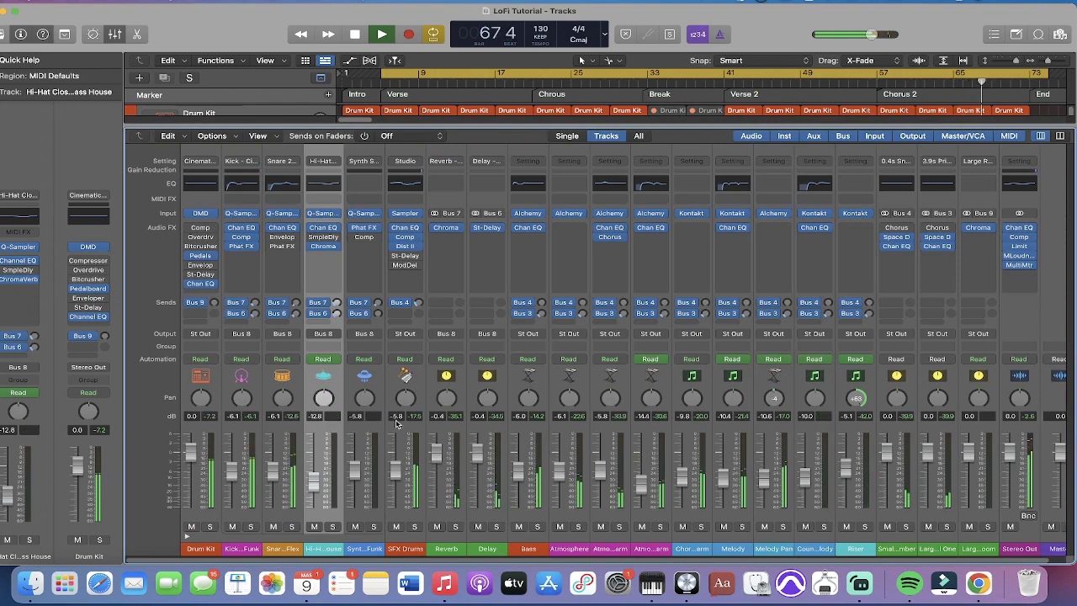
key(x)
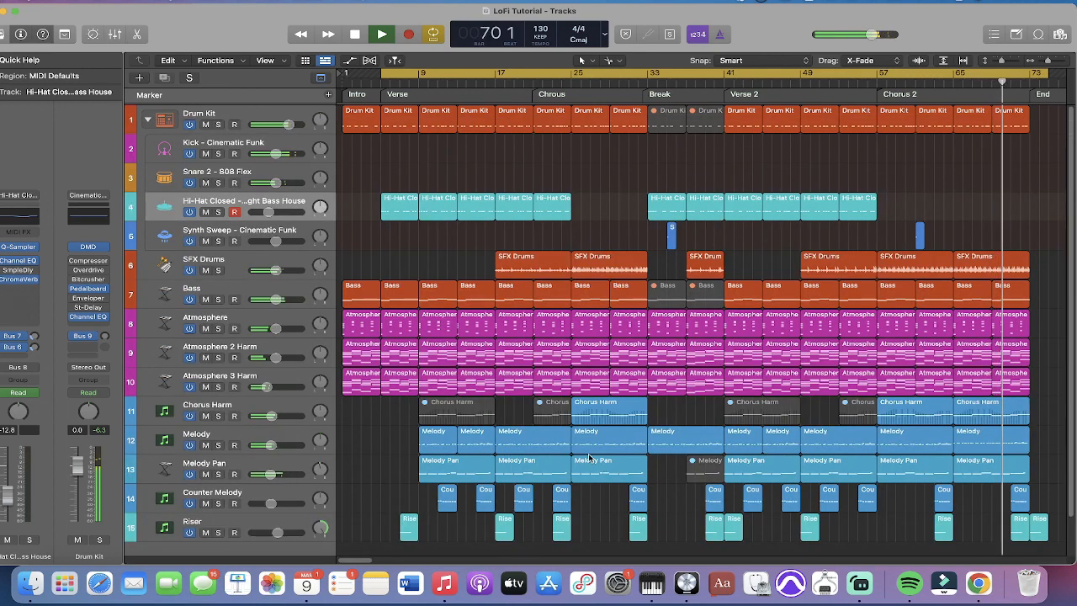
key(space)
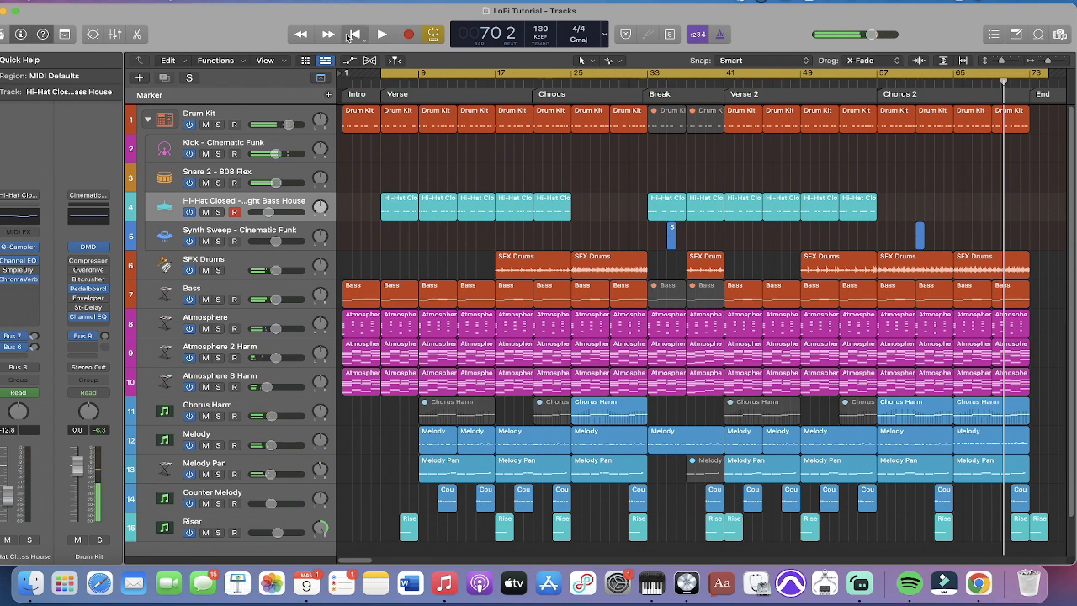
click(352, 34)
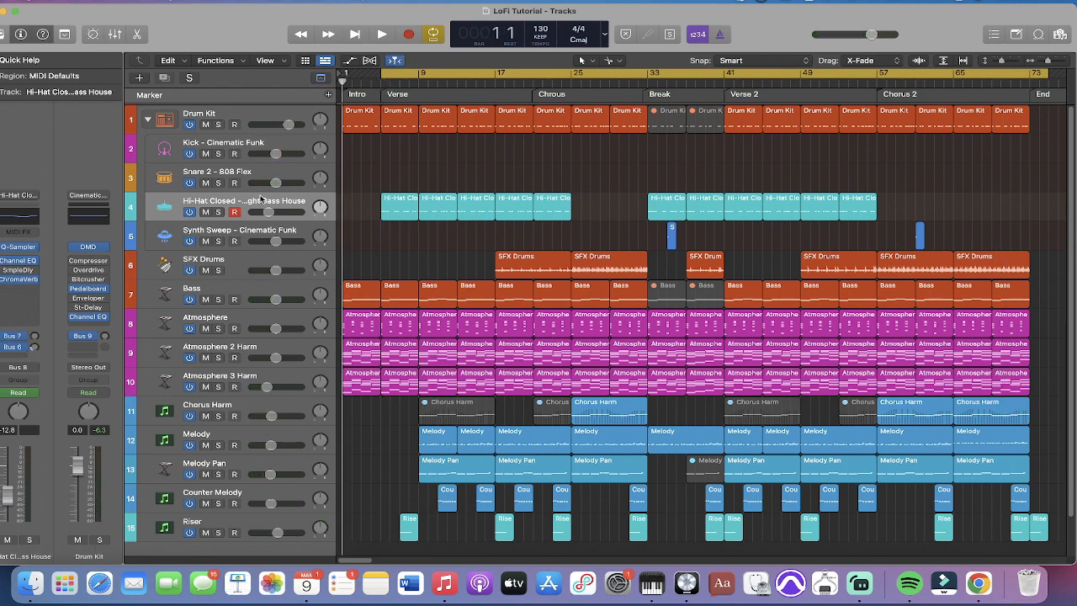
Step: Review the audio device preferences, including the I/O buffer size and processing settings, and return to the Tracks view
key(x)
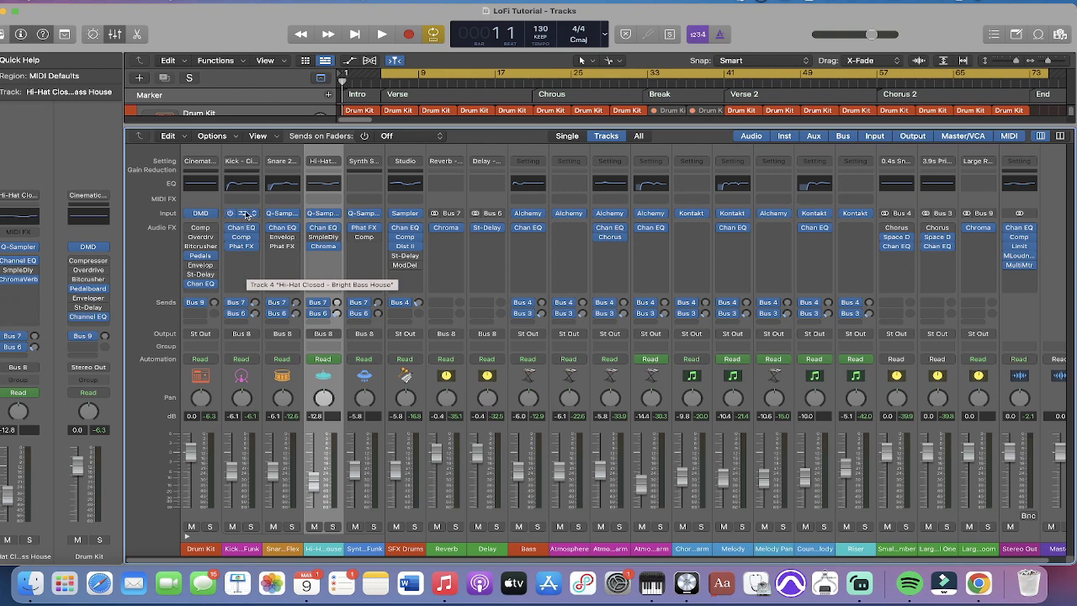
click(33, 2)
mouse_move(34, 43)
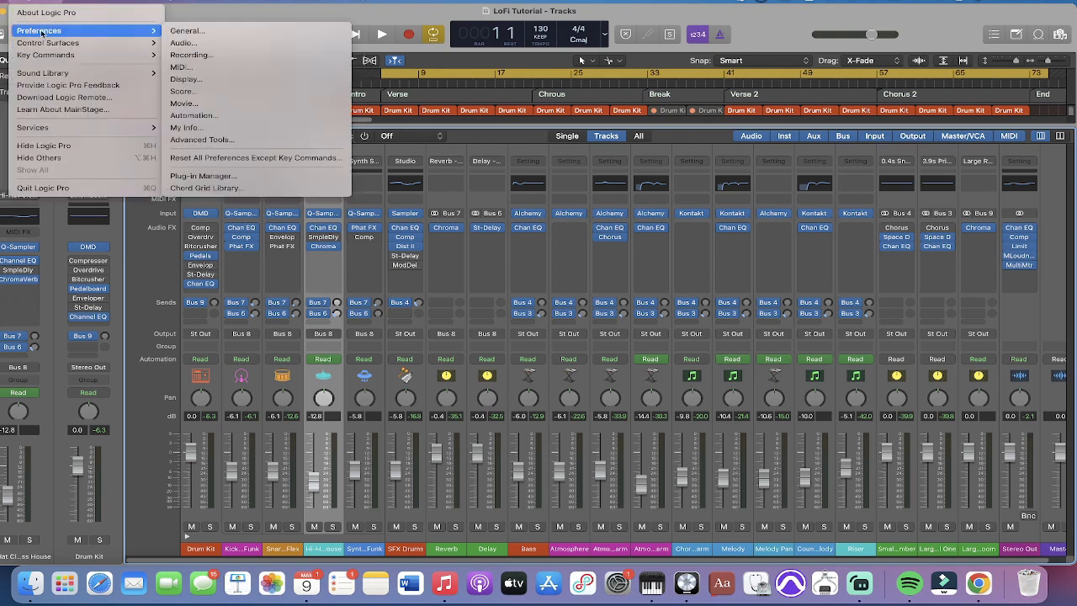
click(194, 40)
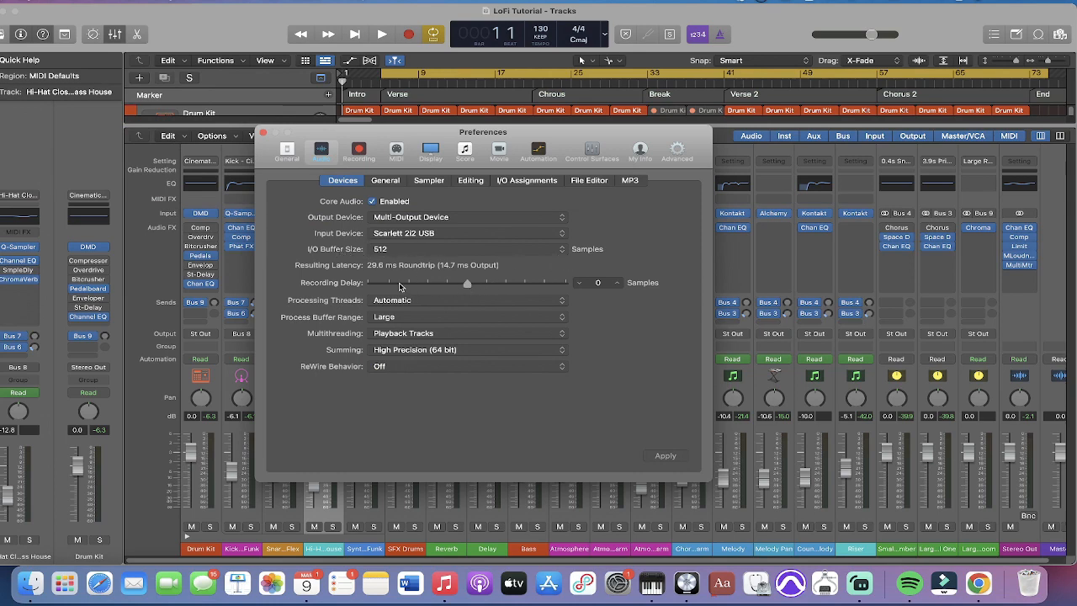
click(263, 133)
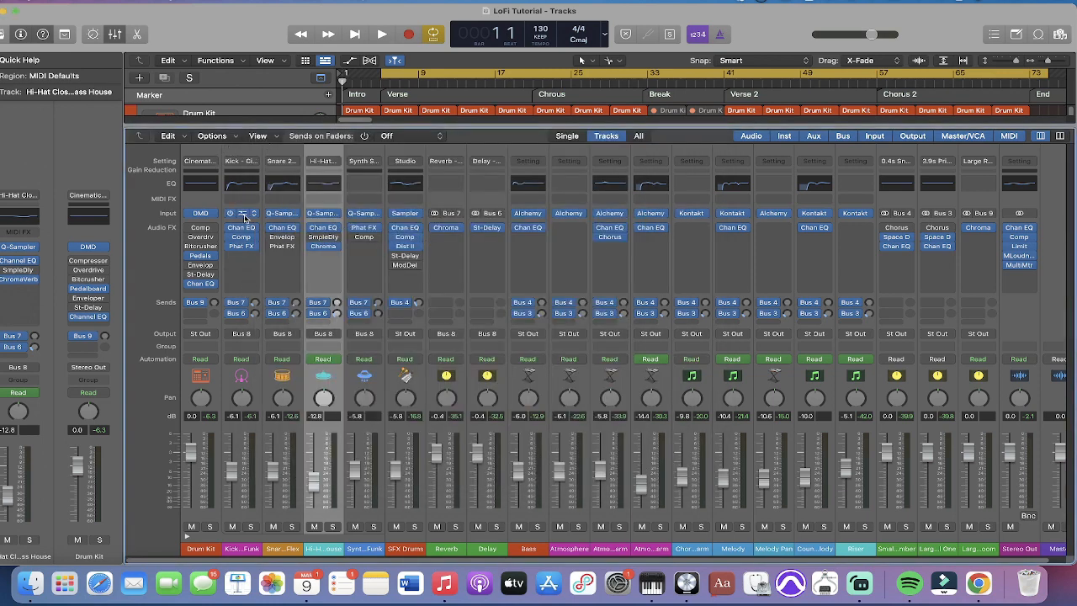
key(x)
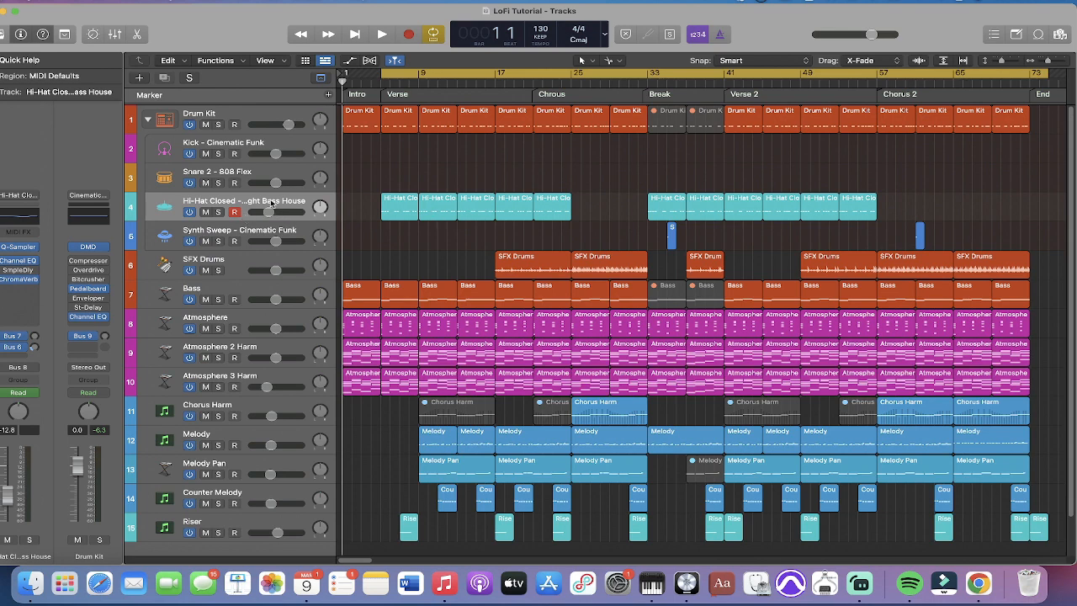
Step: Bounce all regions of the Hi-Hat Closed track in place to a new track, muting the source regions
click(271, 204)
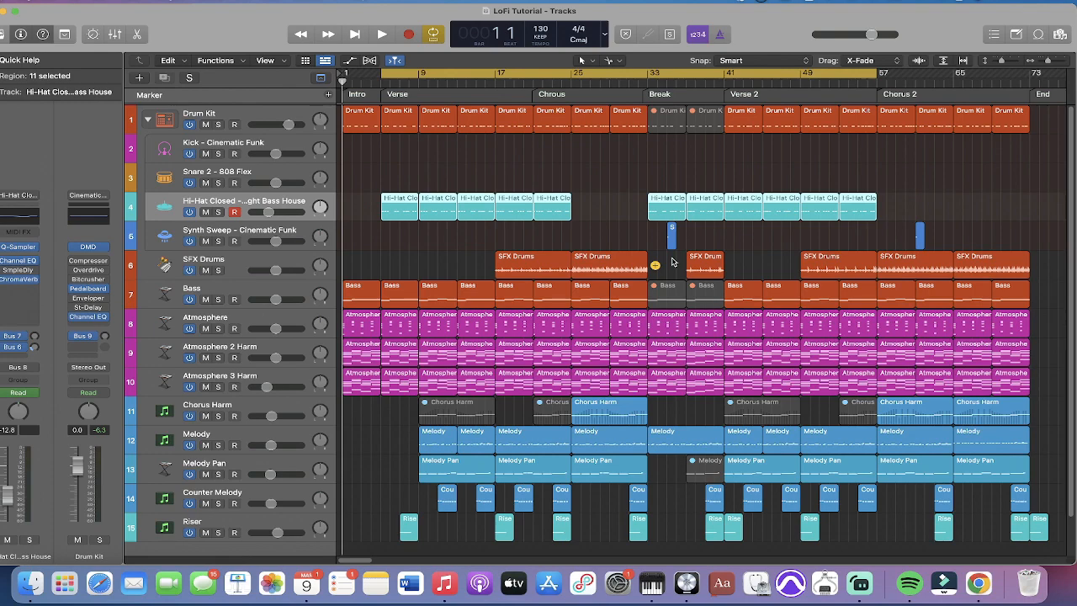
key(b)
key(b)
key(ctrl+b)
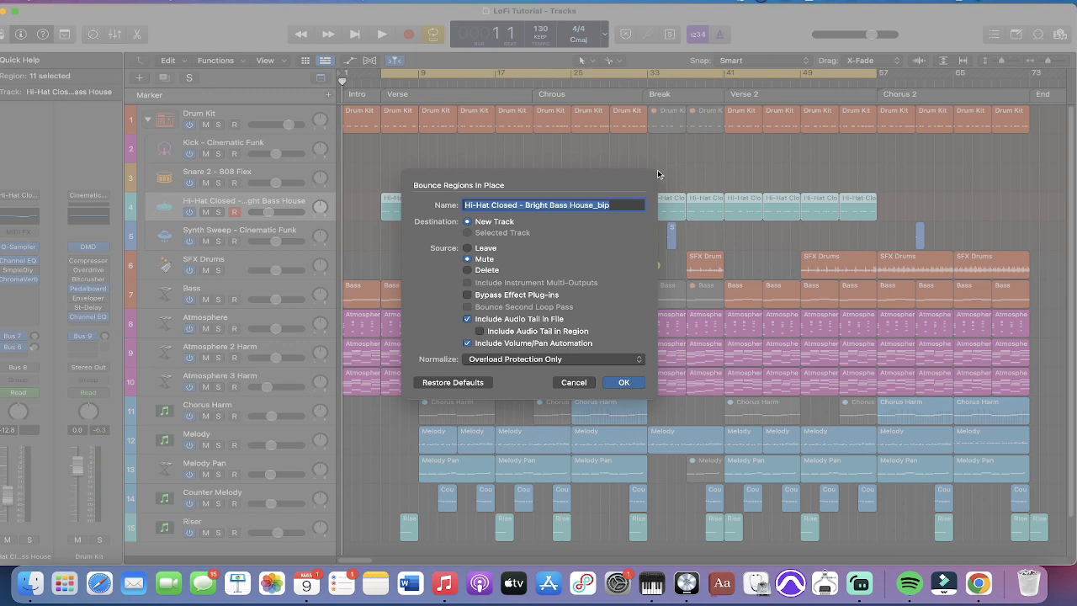
key(Return)
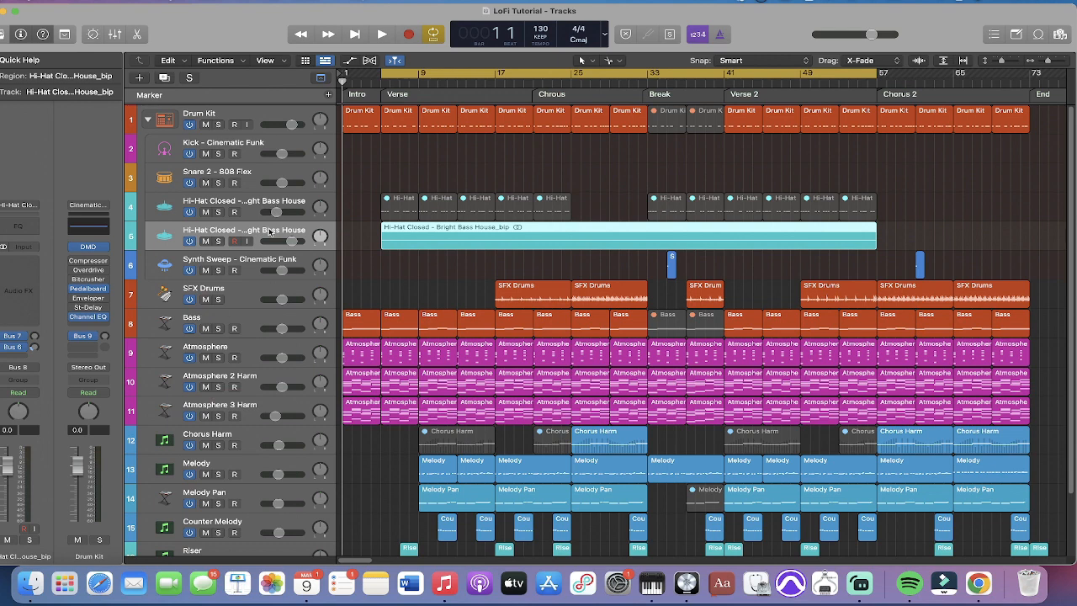
Step: Delete the bounced hi-hat region along with its track, and unmute the original Hi-Hat Closed regions
key(Delete)
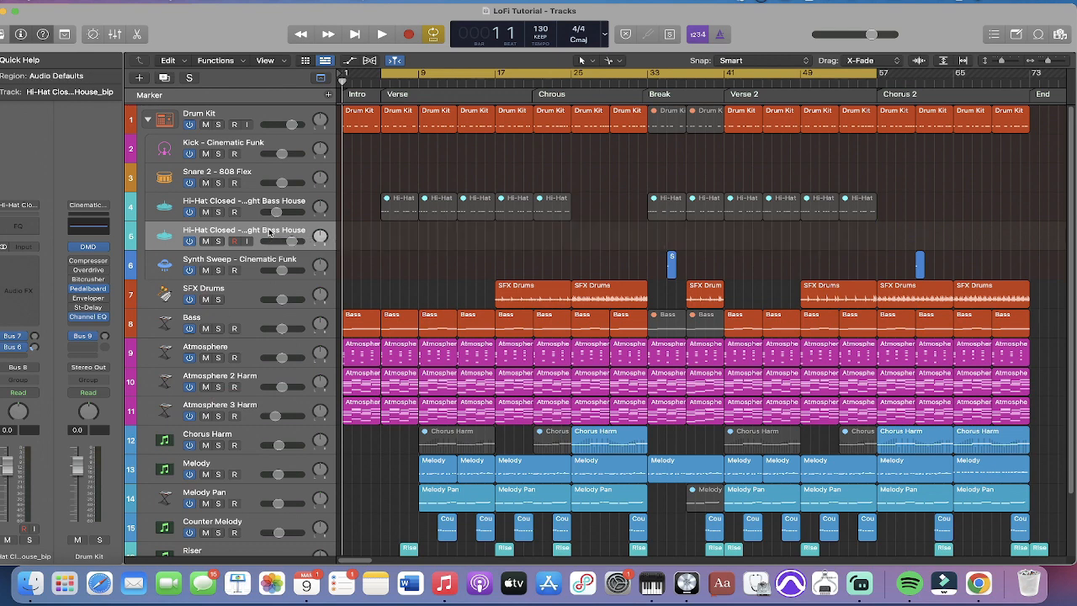
key(super+BackSpace)
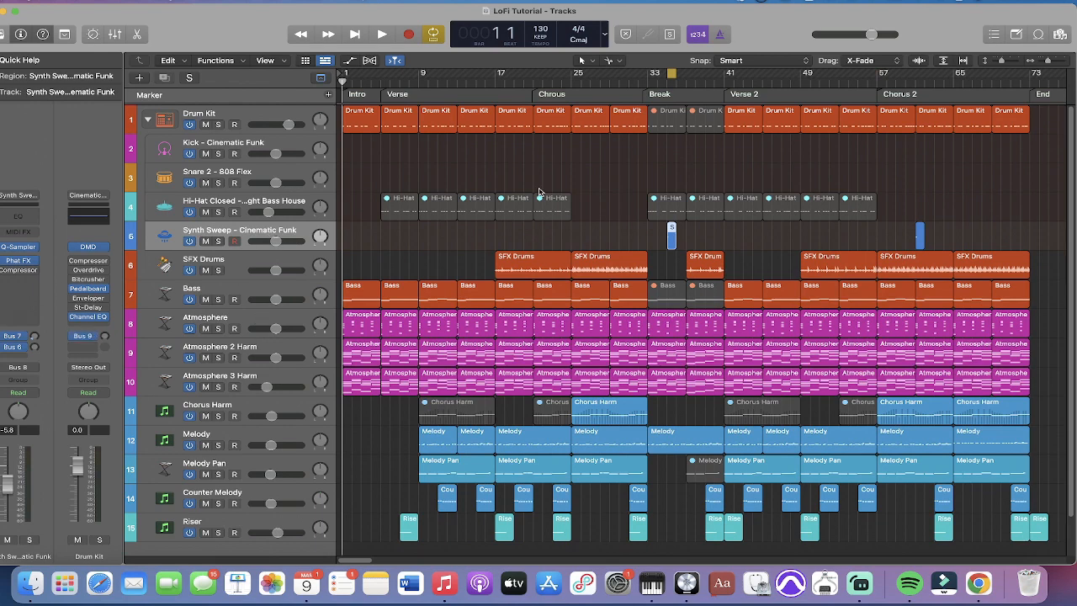
click(257, 202)
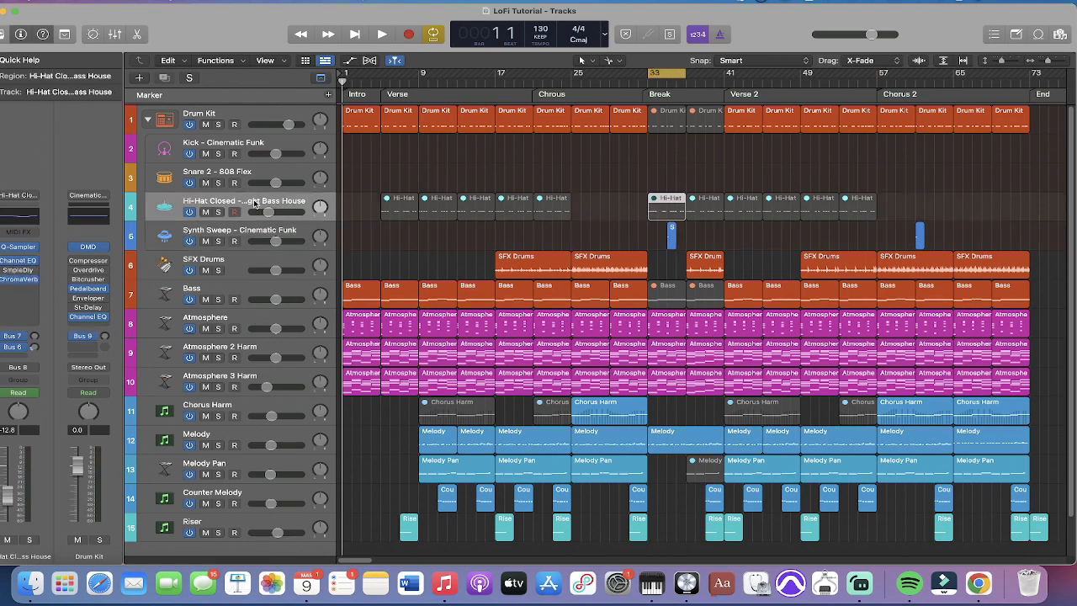
key(ctrl+m)
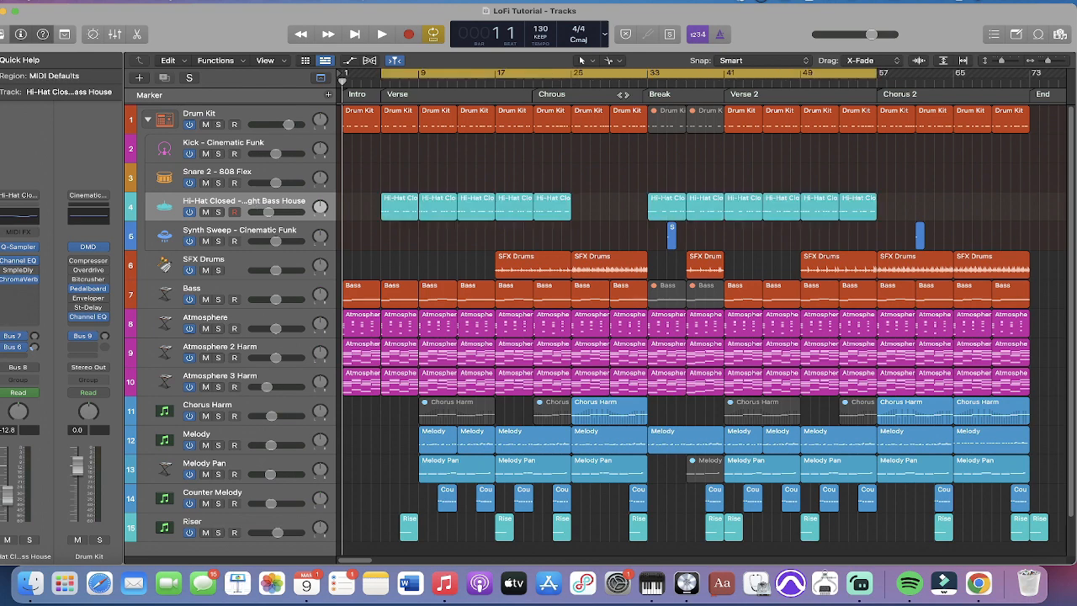
Step: Set the cycle range to the two muted Drum Kit regions in the Break, then deselect them and turn cycling off
click(656, 120)
shift+click(707, 120)
key(u)
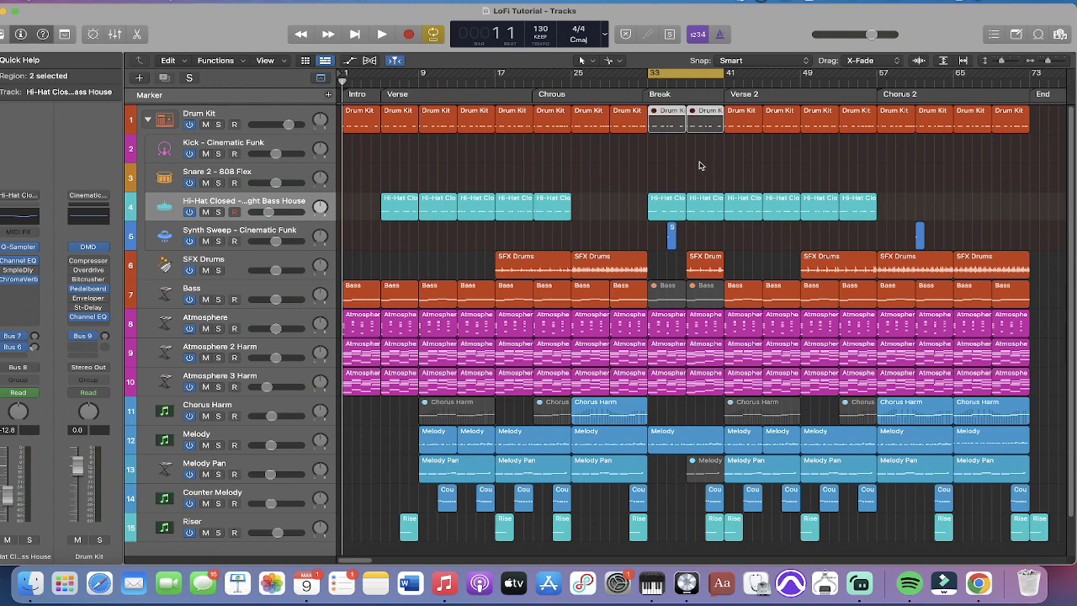
click(700, 166)
key(c)
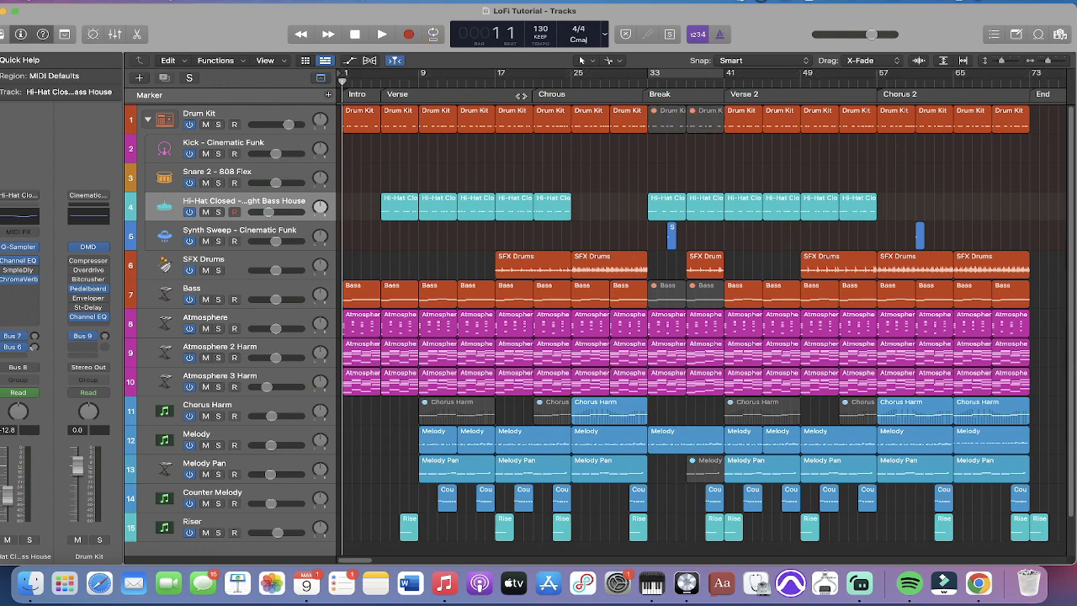
Step: Select all regions with the cycle range spanning the whole song, and open the project bounce settings for the MP3 destination
click(236, 295)
key(x)
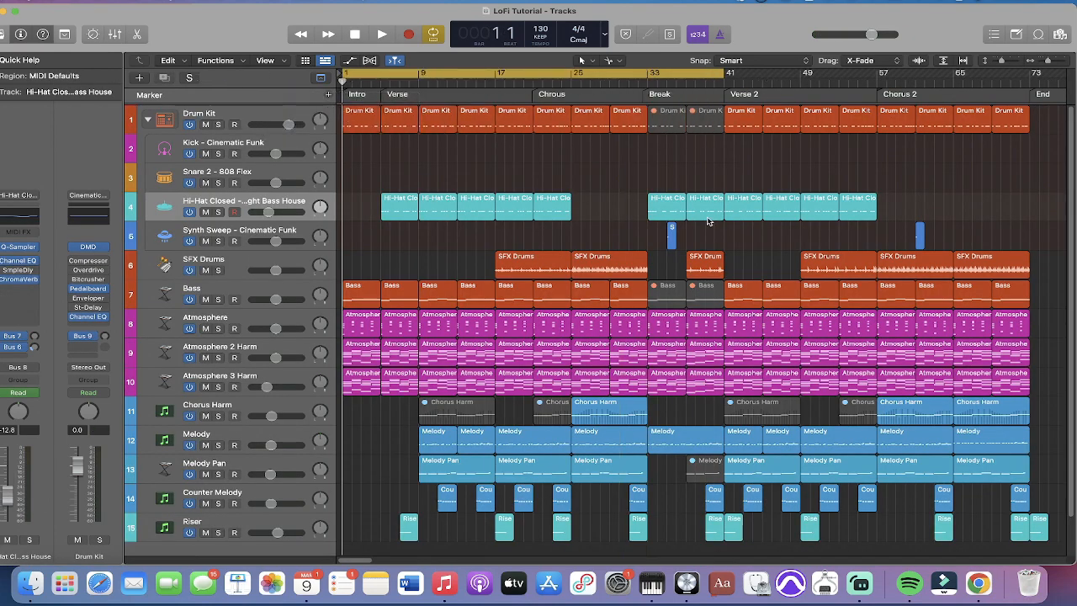
key(super+a)
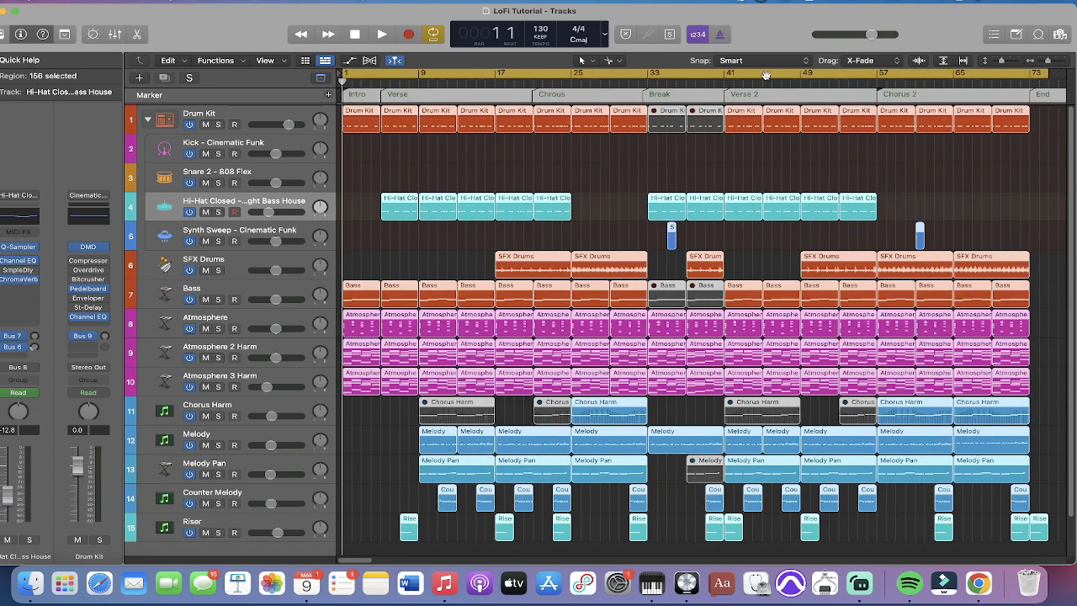
key(super+b)
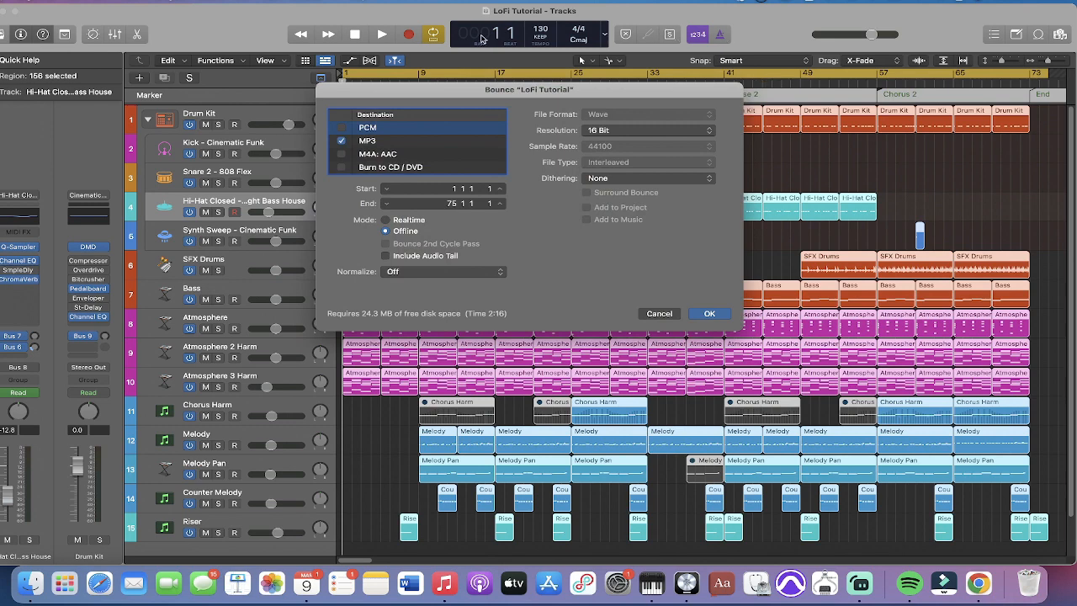
click(424, 141)
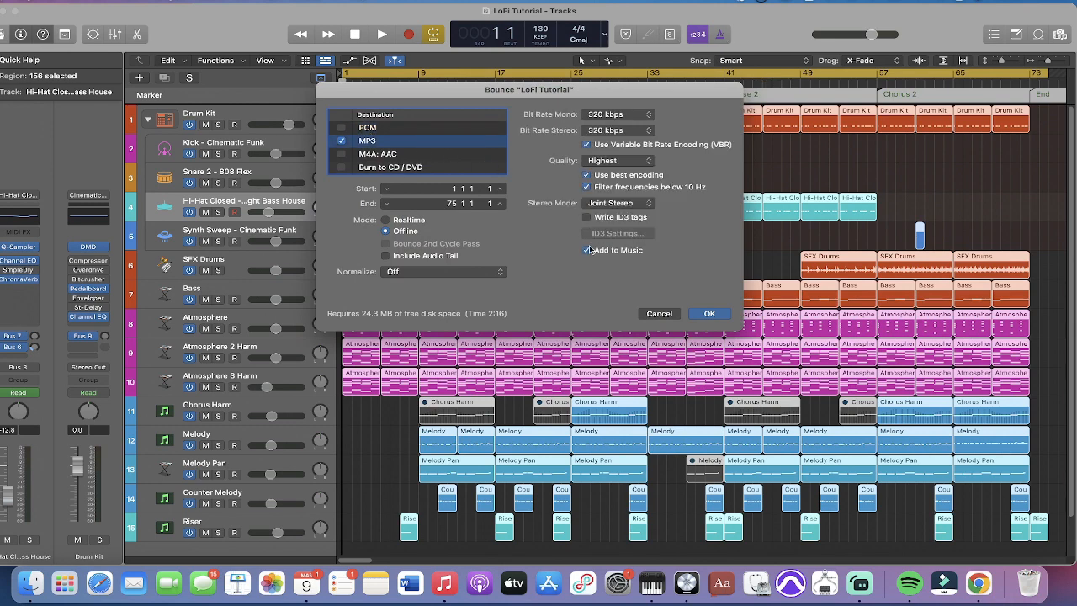
Step: Enable writing ID3 tags for the MP3 and enter the artist's and composer's names in the ID3 settings
click(719, 315)
click(587, 218)
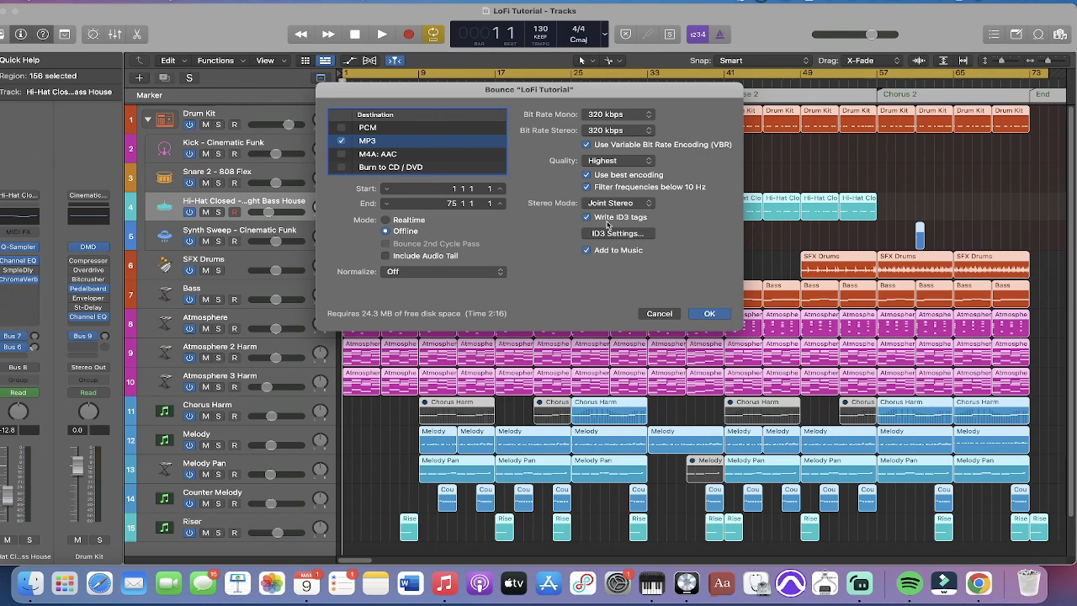
click(605, 233)
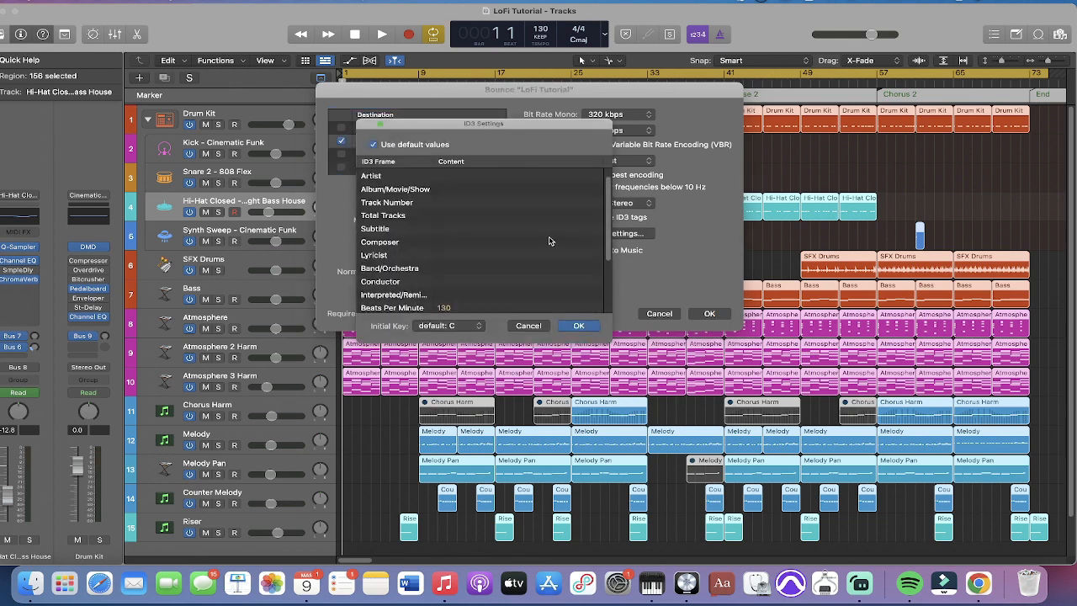
double_click(499, 175)
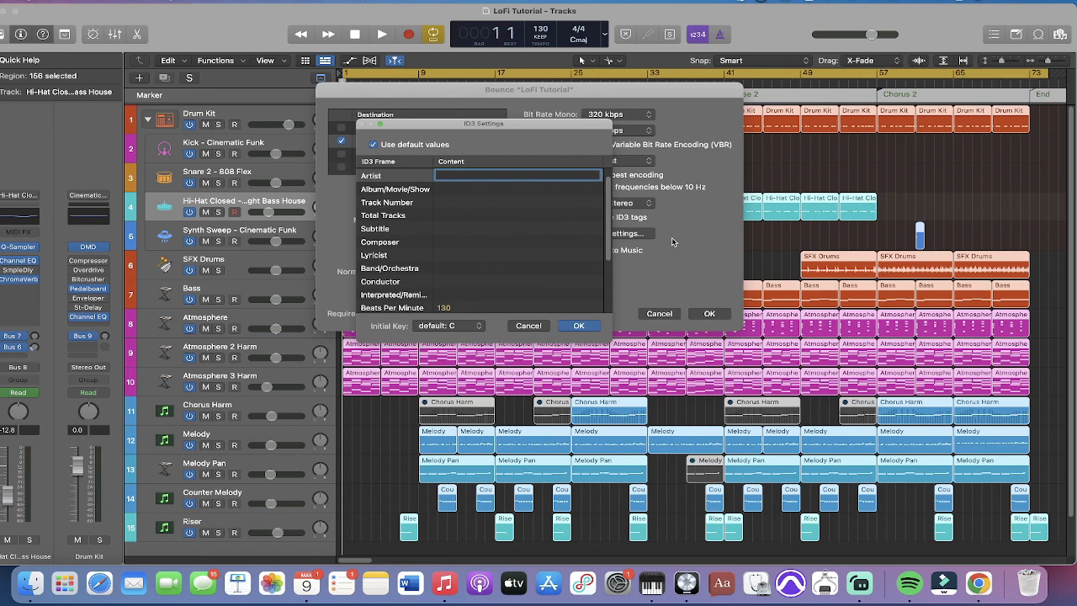
text(Joshua Grace)
click(454, 240)
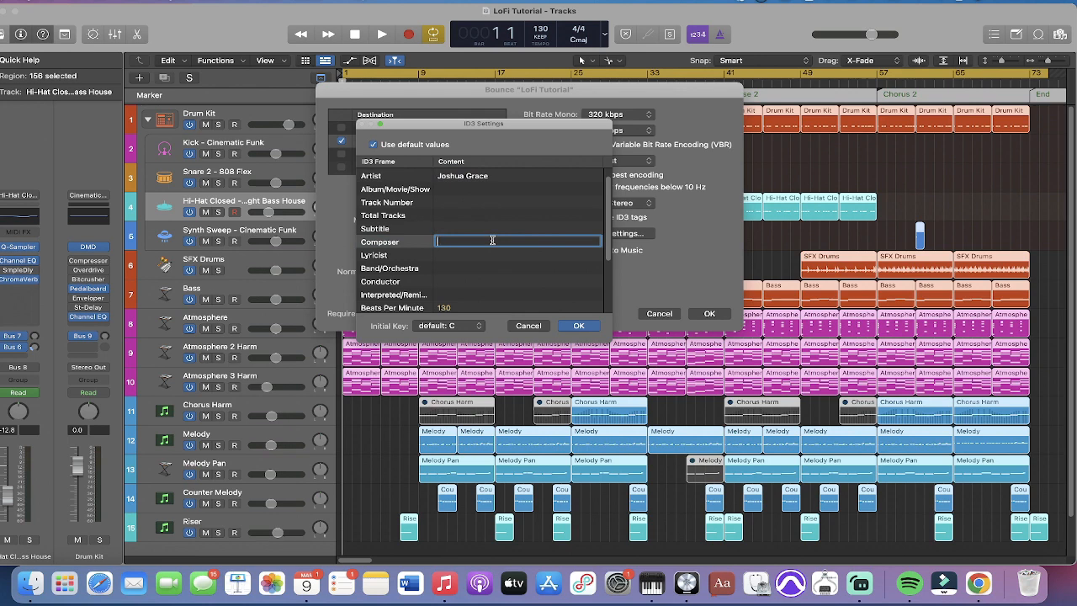
text(Joshua Grace)
Step: Look through the remaining ID3 frames, open the Publisher/Label entry for editing and accept the ID3 settings
scroll(508, 260, down, 1)
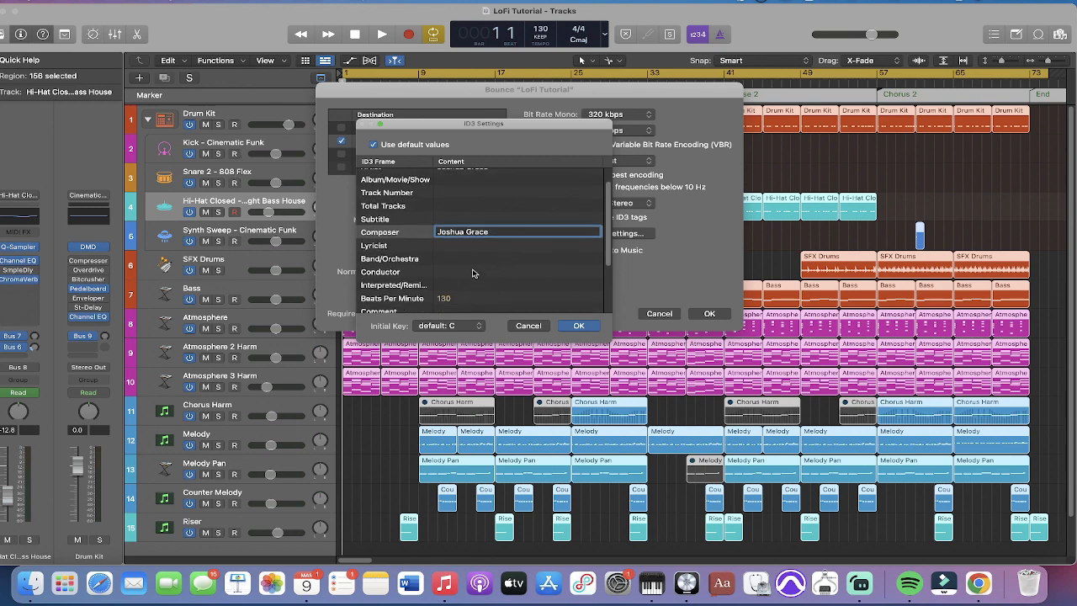
scroll(472, 273, down, 5)
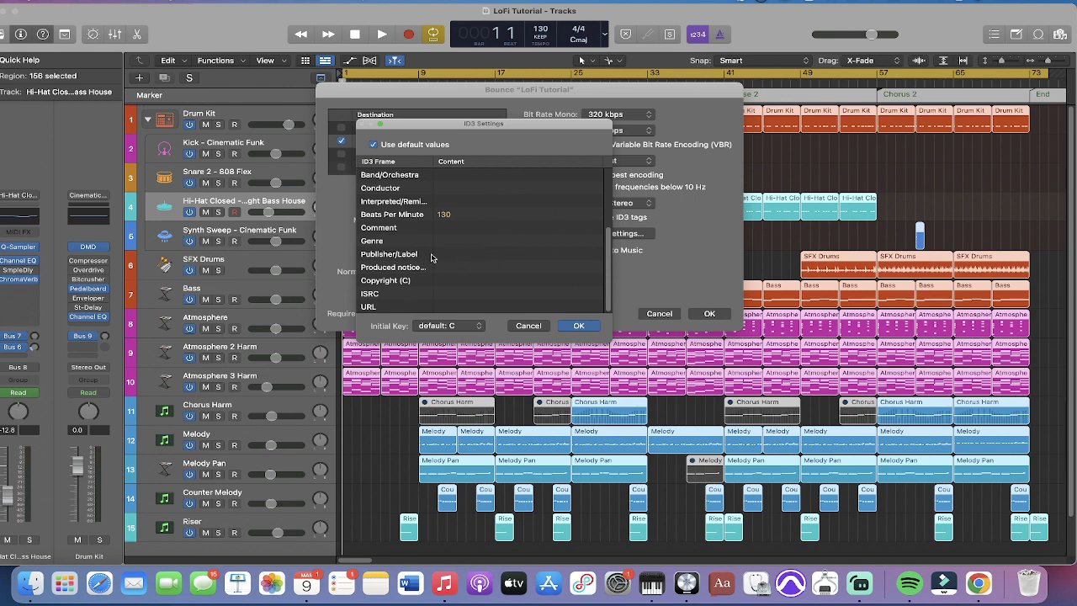
click(468, 257)
click(468, 257)
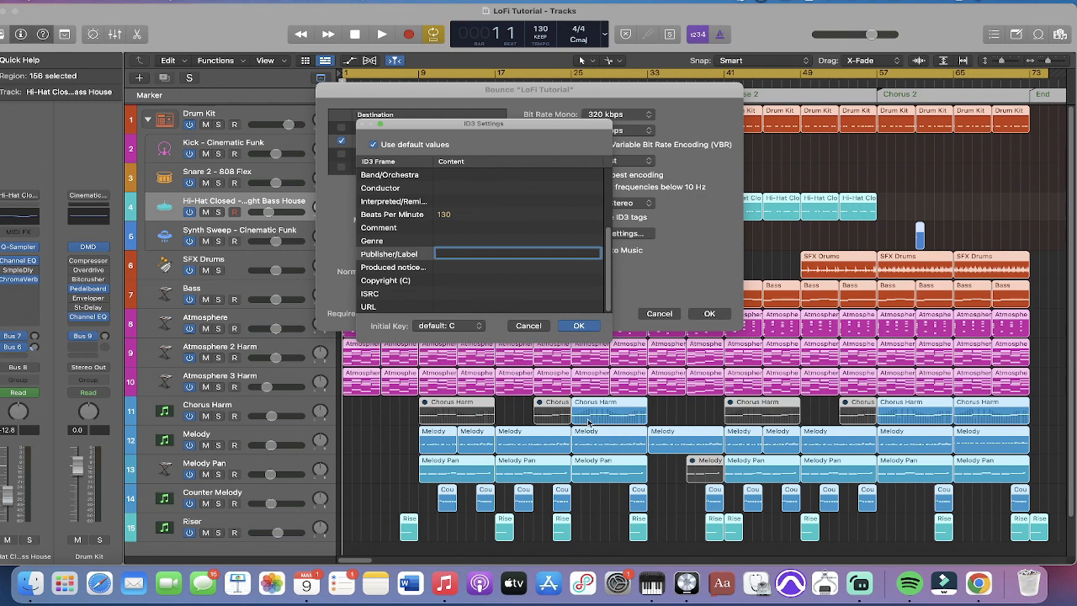
click(567, 324)
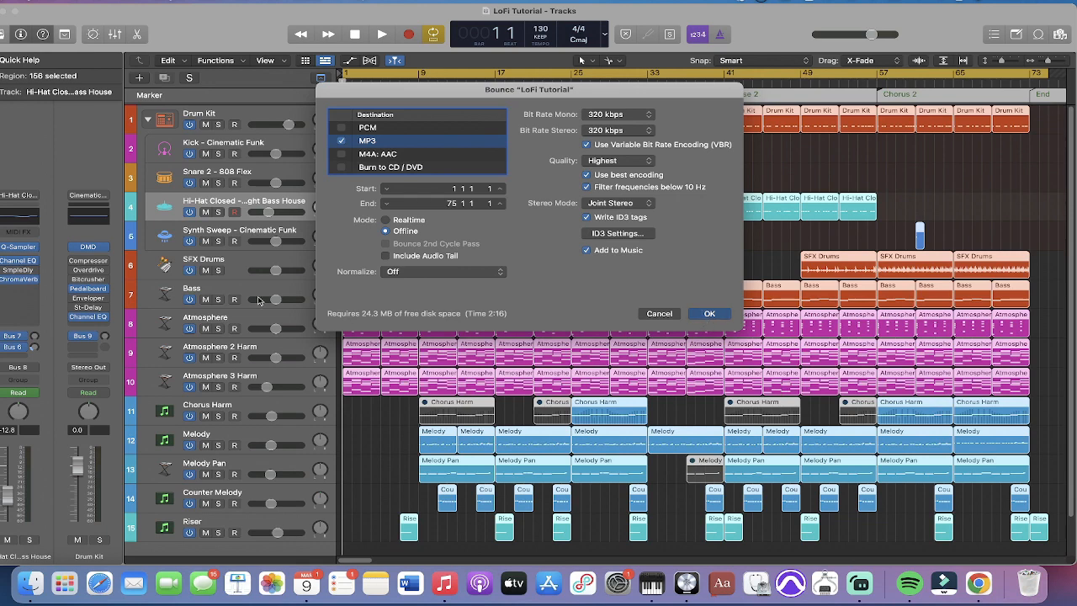
Step: Bounce the song as LoFi Tutorial into the project's Bounces folder
key(Return)
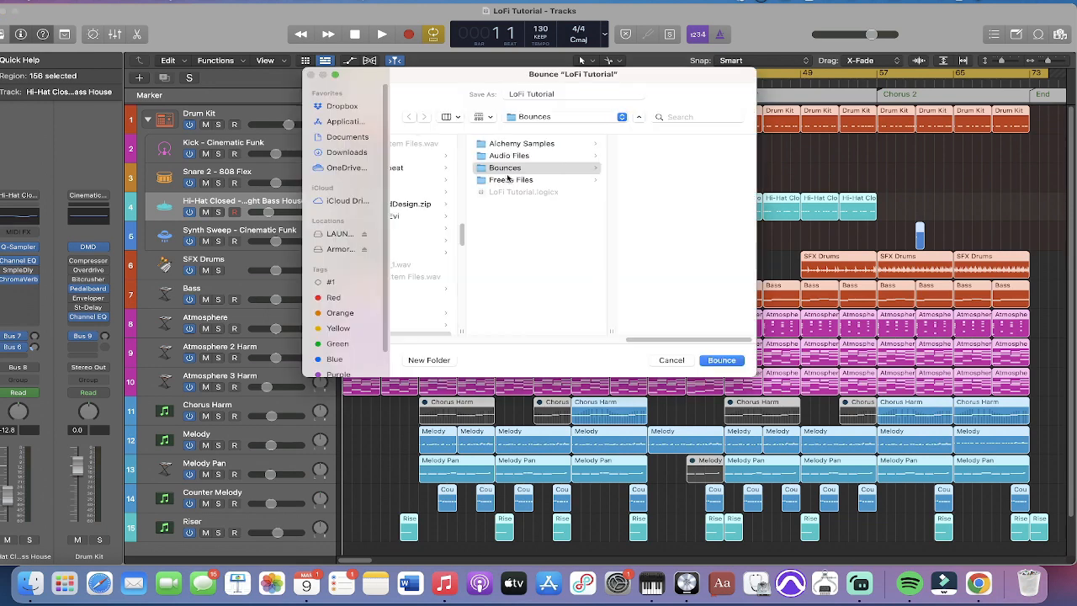
click(573, 94)
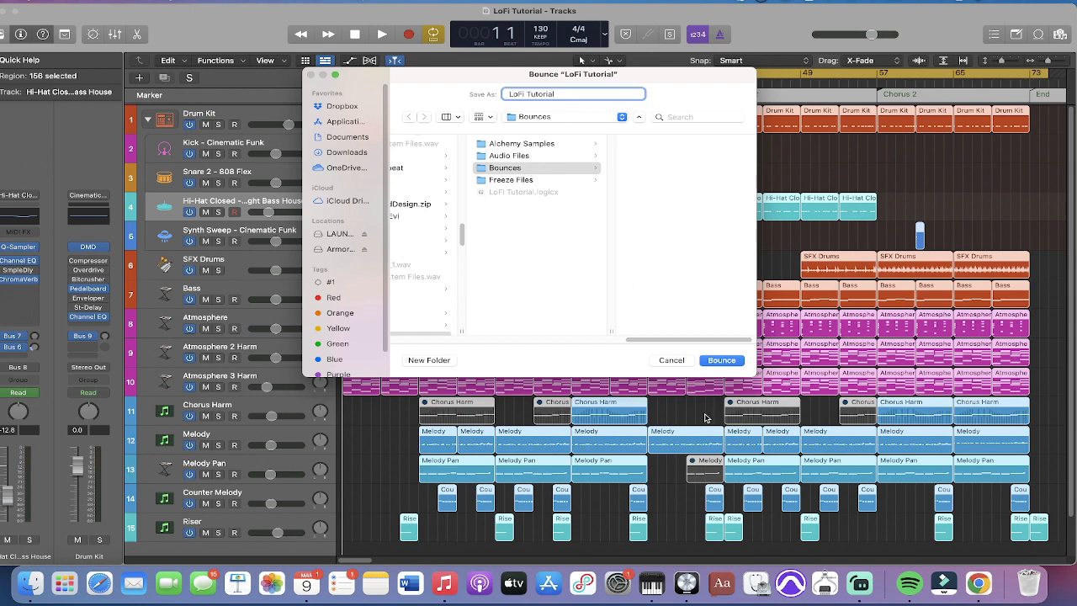
click(719, 360)
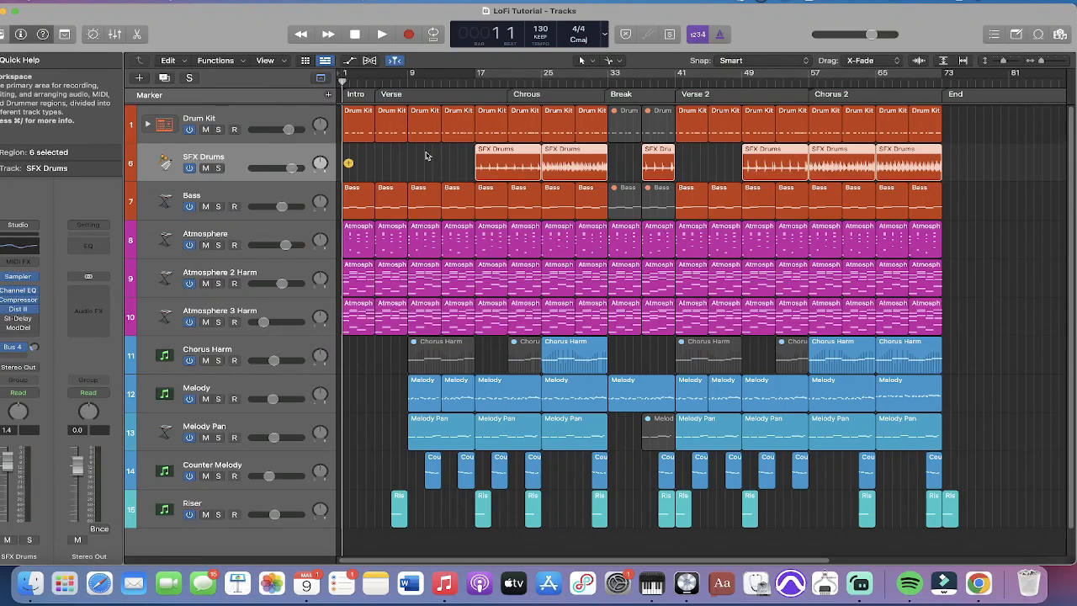
Step: Deselect the SFX Drums regions and open the LoFi Tutorial project folder in Finder
click(426, 156)
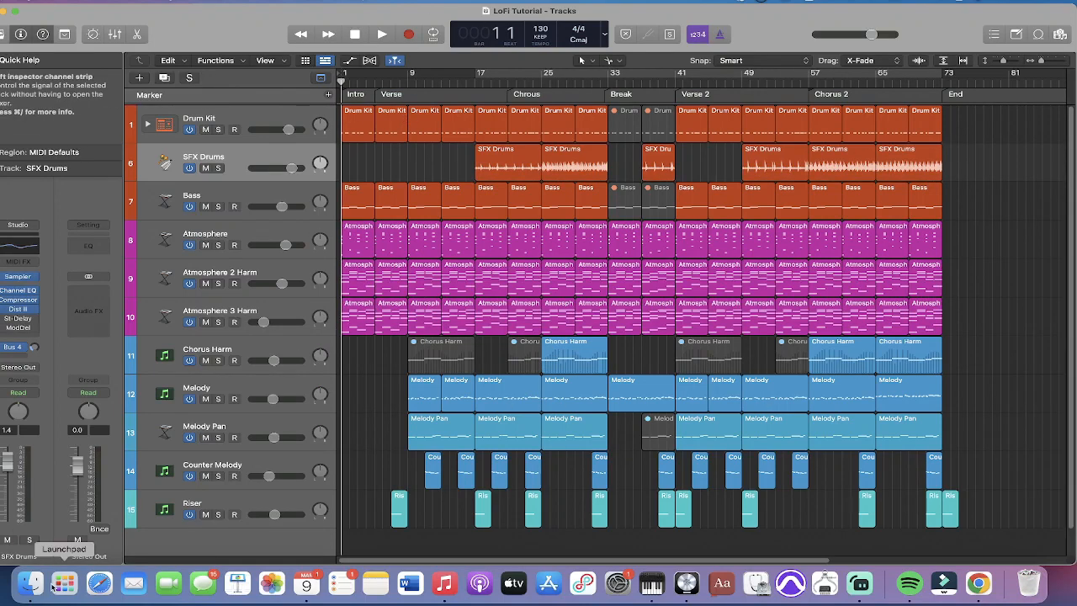
click(42, 584)
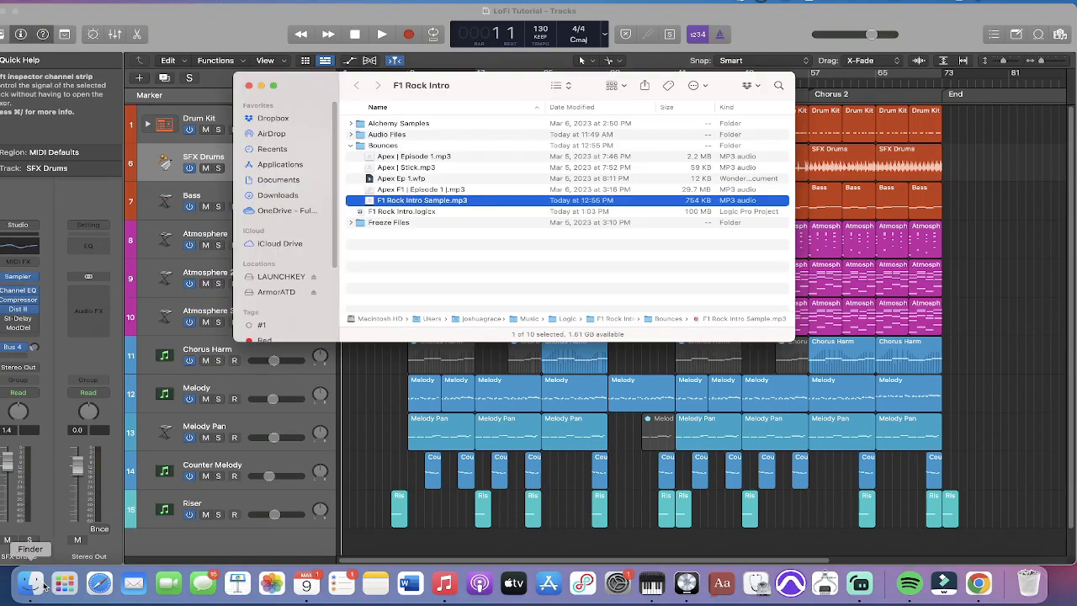
click(250, 85)
right_click(536, 11)
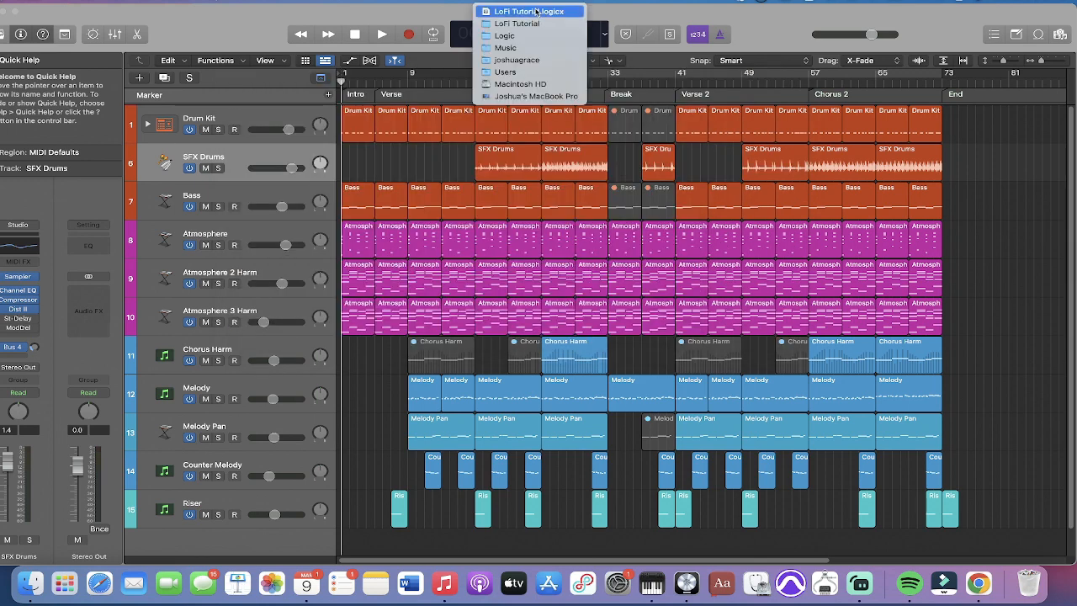
click(437, 23)
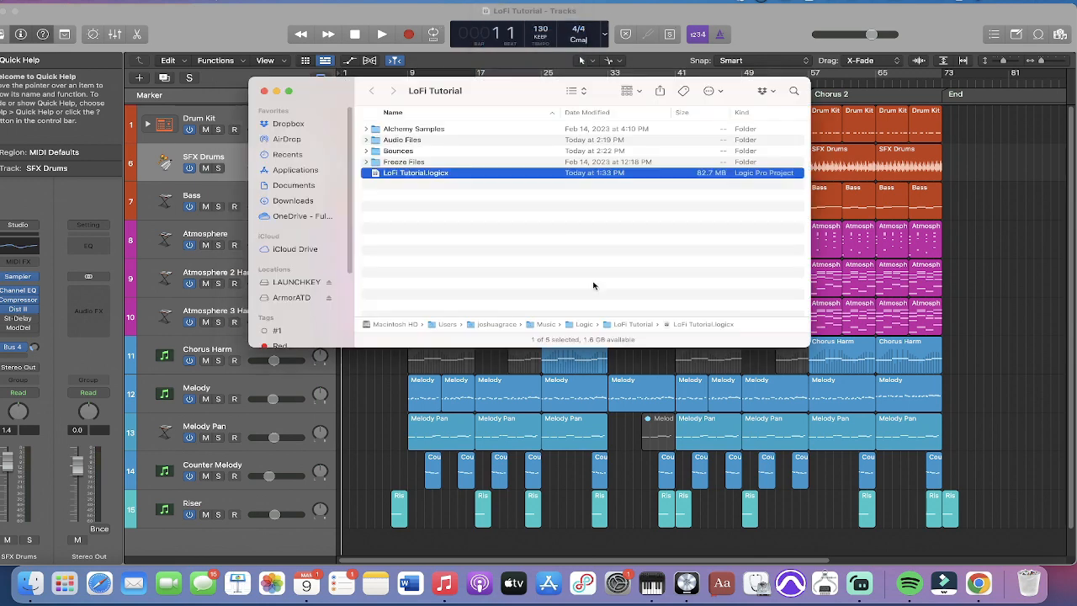
Step: Preview LoFi Tutorial.mp3 from the Bounces folder, close the preview and return to the Tracks view
click(366, 151)
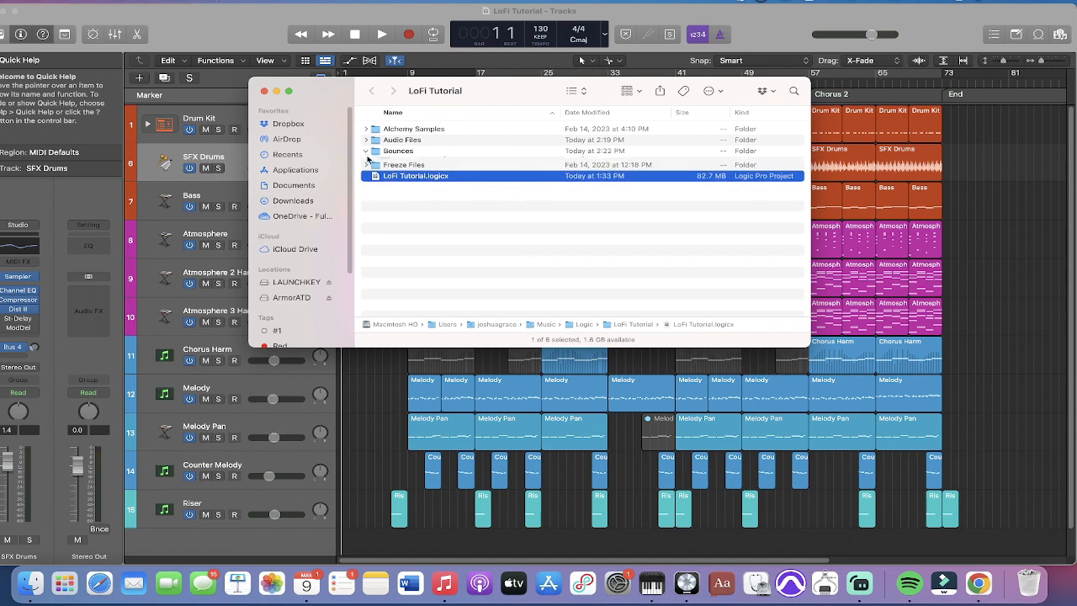
click(424, 163)
key(space)
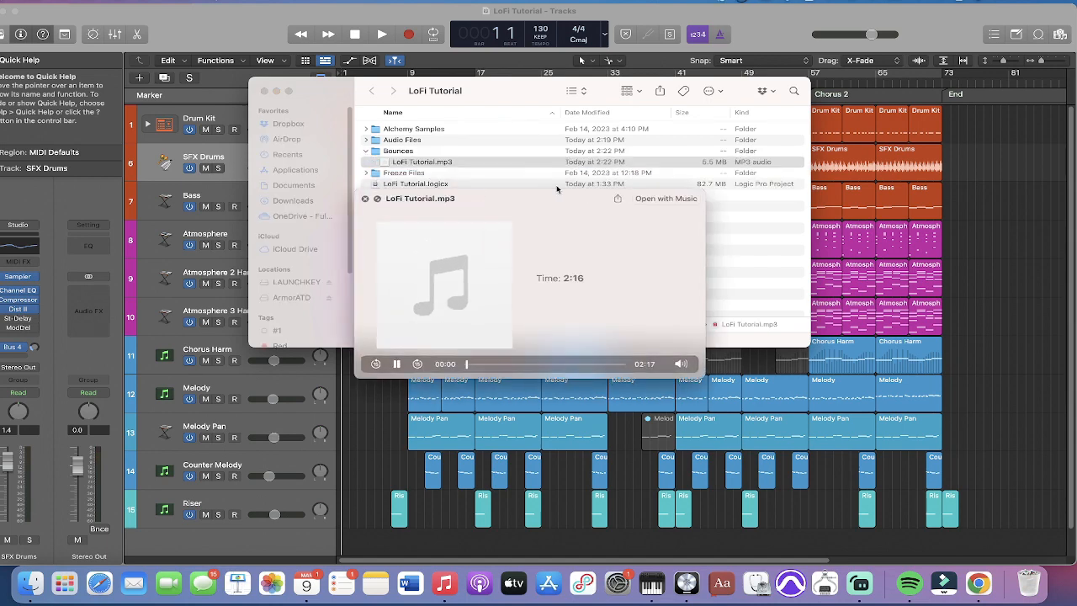
click(365, 199)
click(302, 32)
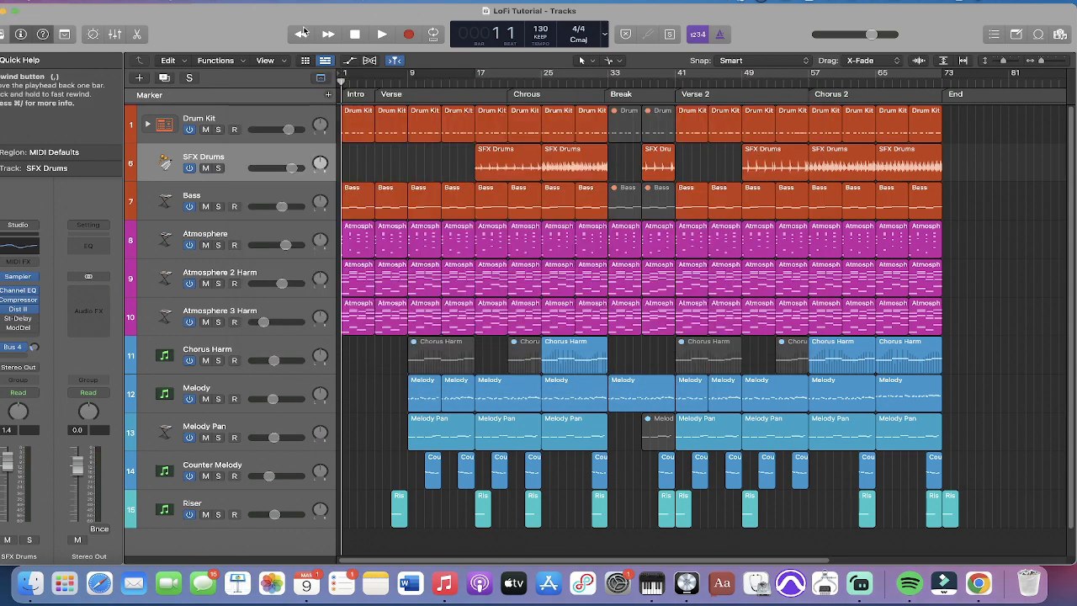